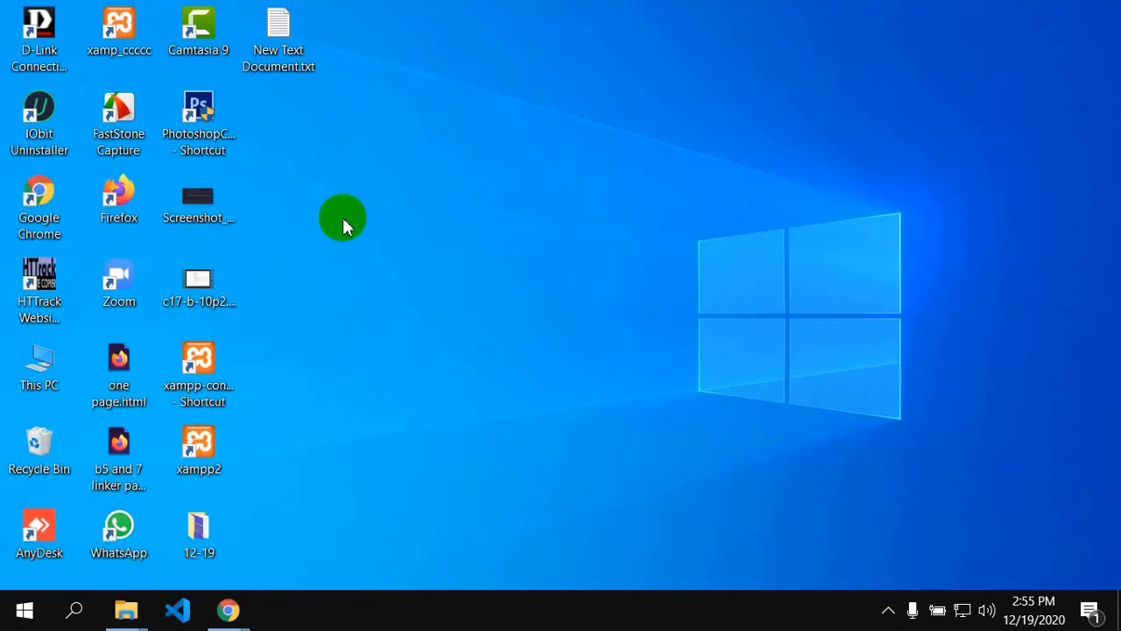
Step: Browse from This PC into Local Disk (C:), check the empty xampp-batch-10 folder, and return to C:
double_click(46, 372)
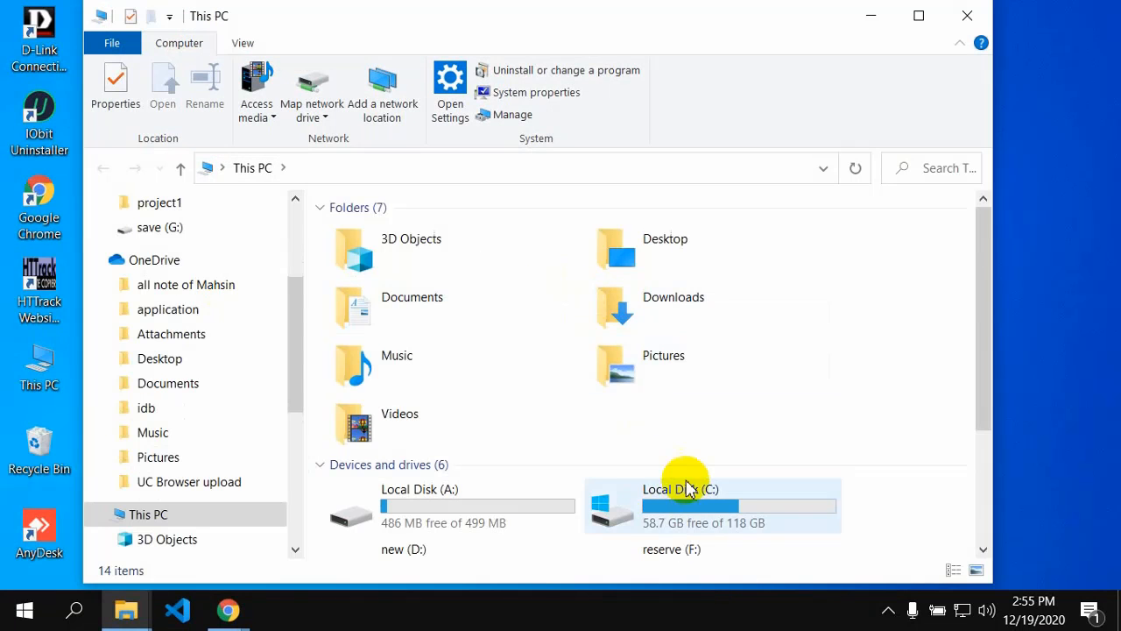
scroll(686, 488, "down", 2)
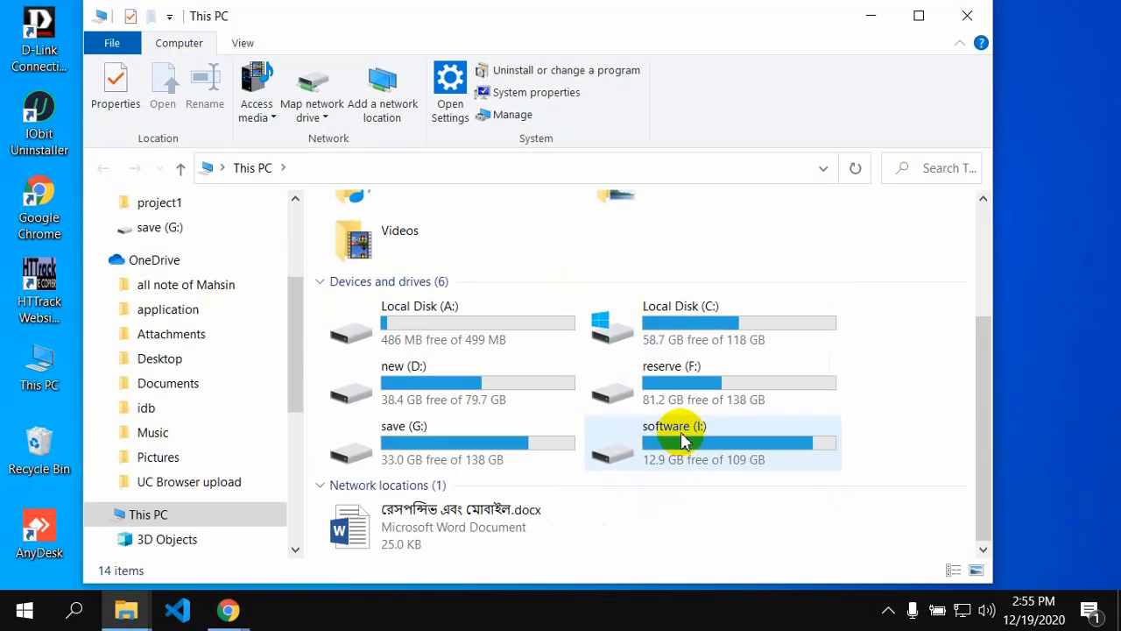
left_click(673, 323)
double_click(672, 323)
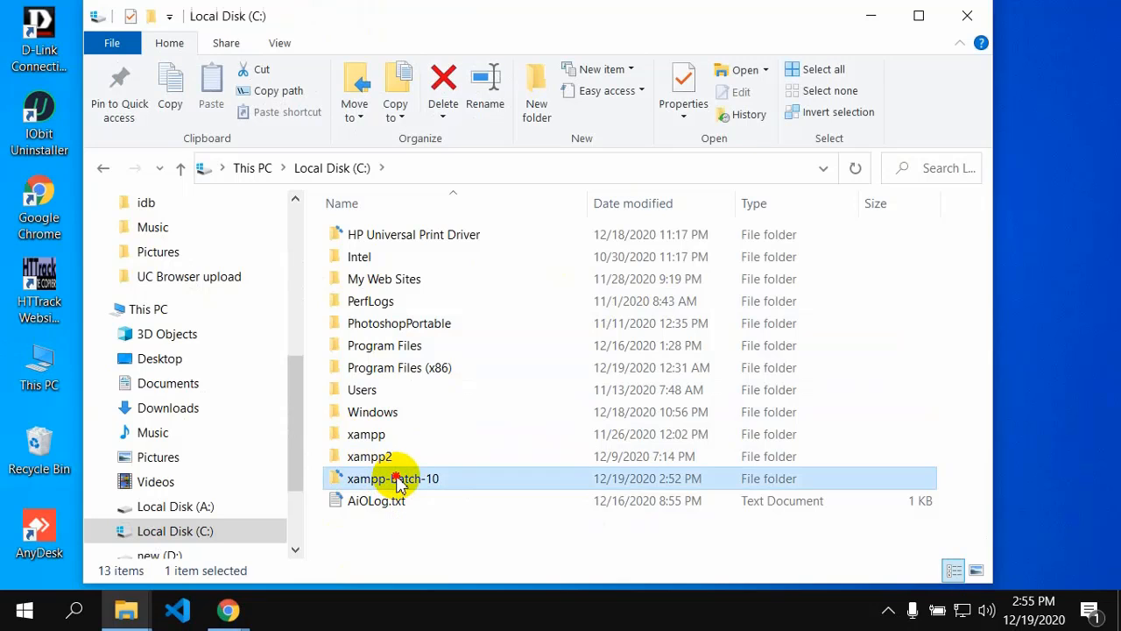
double_click(398, 482)
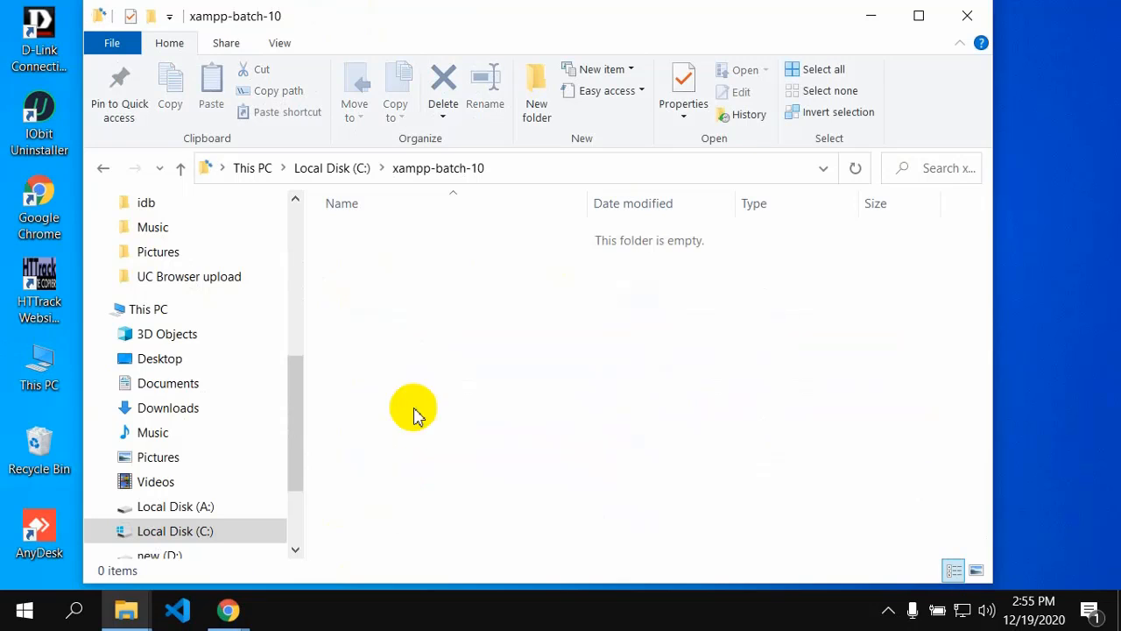
left_click(110, 169)
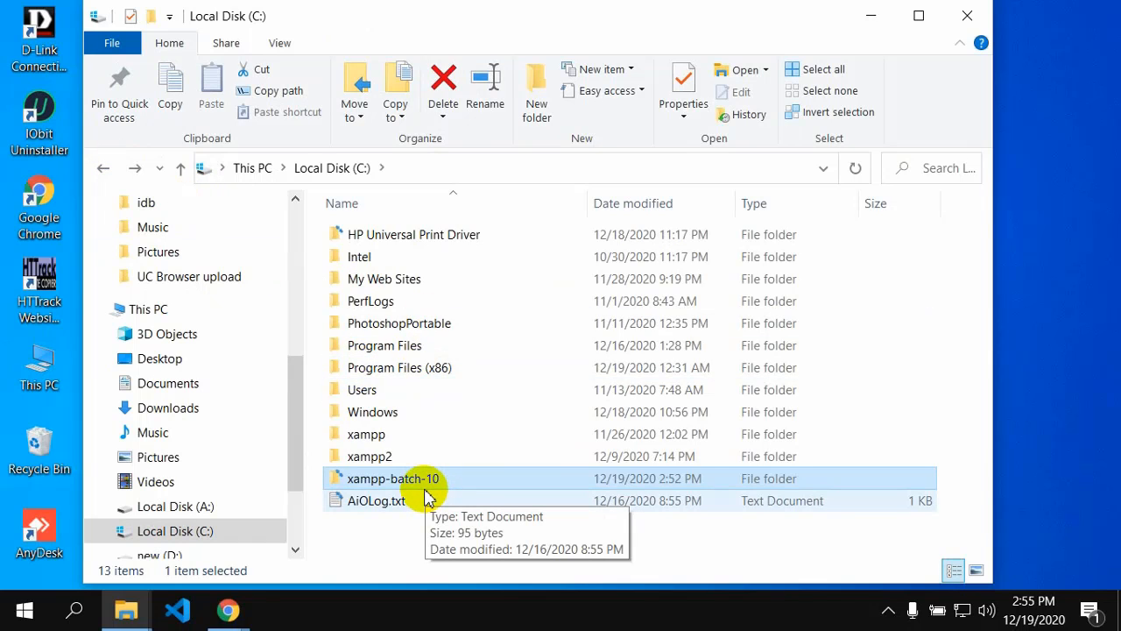
Step: Open xampp2 and then its htdocs folder, then minimize the window to reveal the desktop
double_click(372, 456)
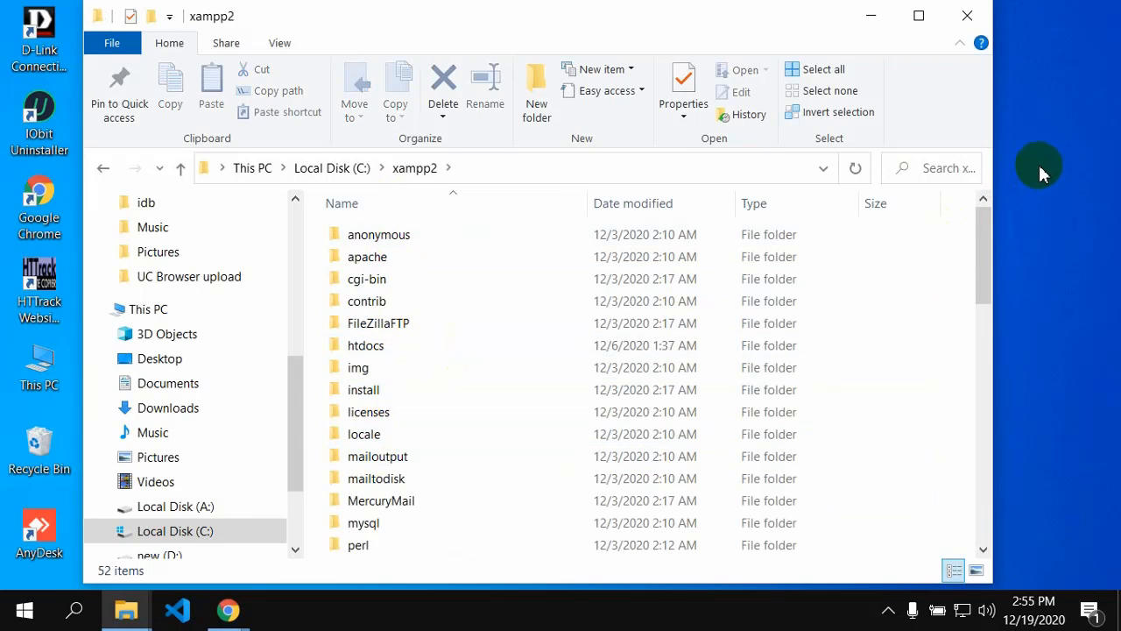
left_click_drag(985, 254, 983, 368)
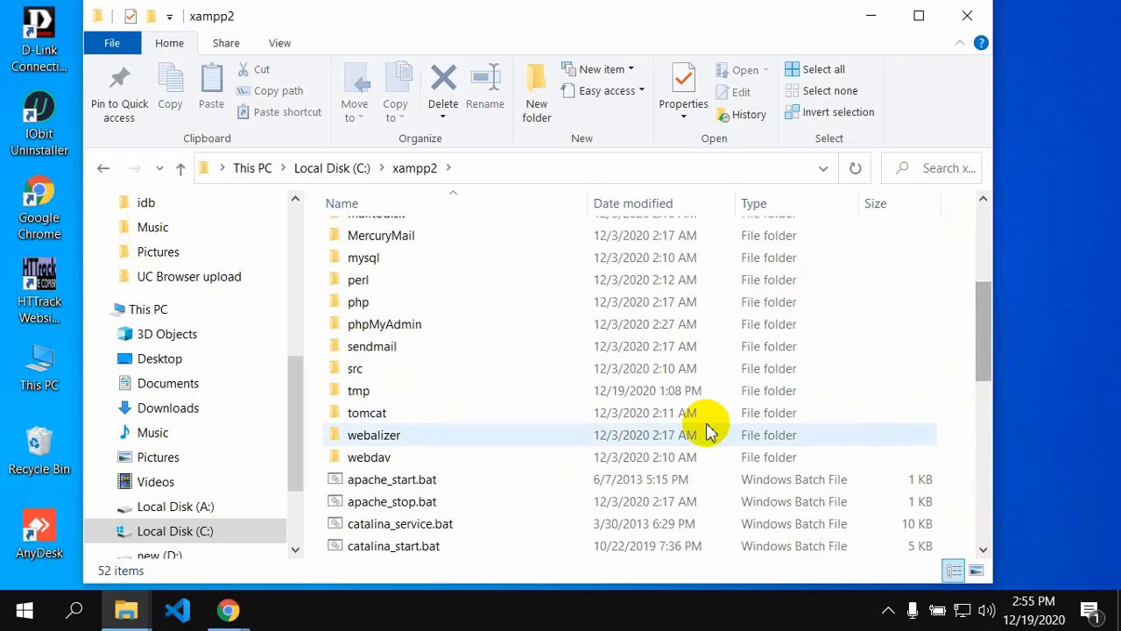
scroll(403, 430, "up", 2)
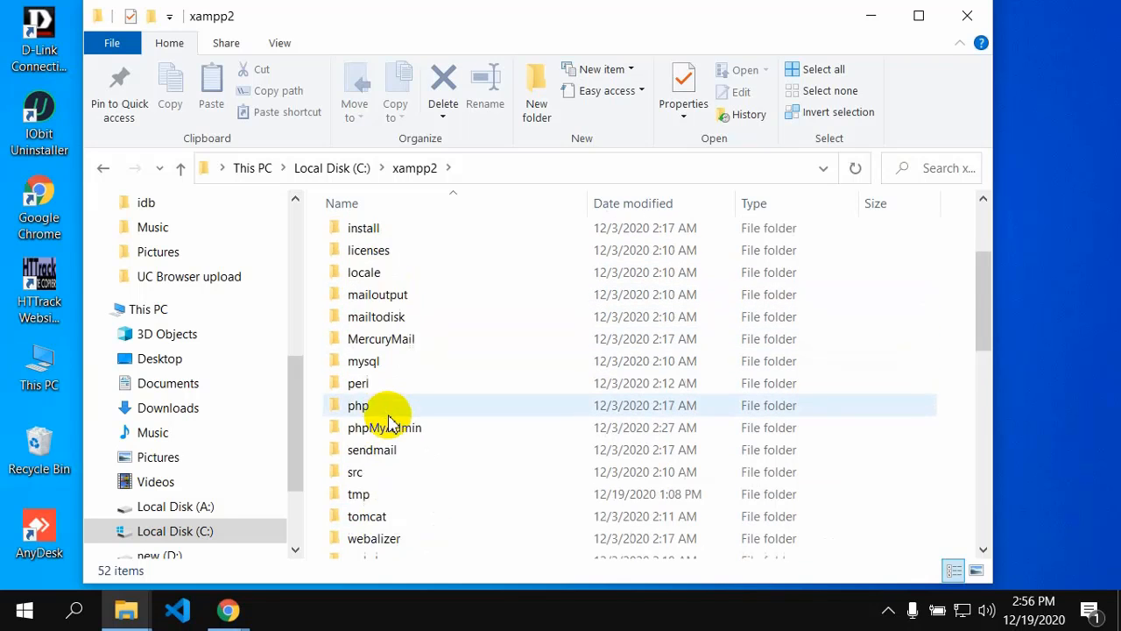
scroll(390, 428, "up", 3)
double_click(363, 345)
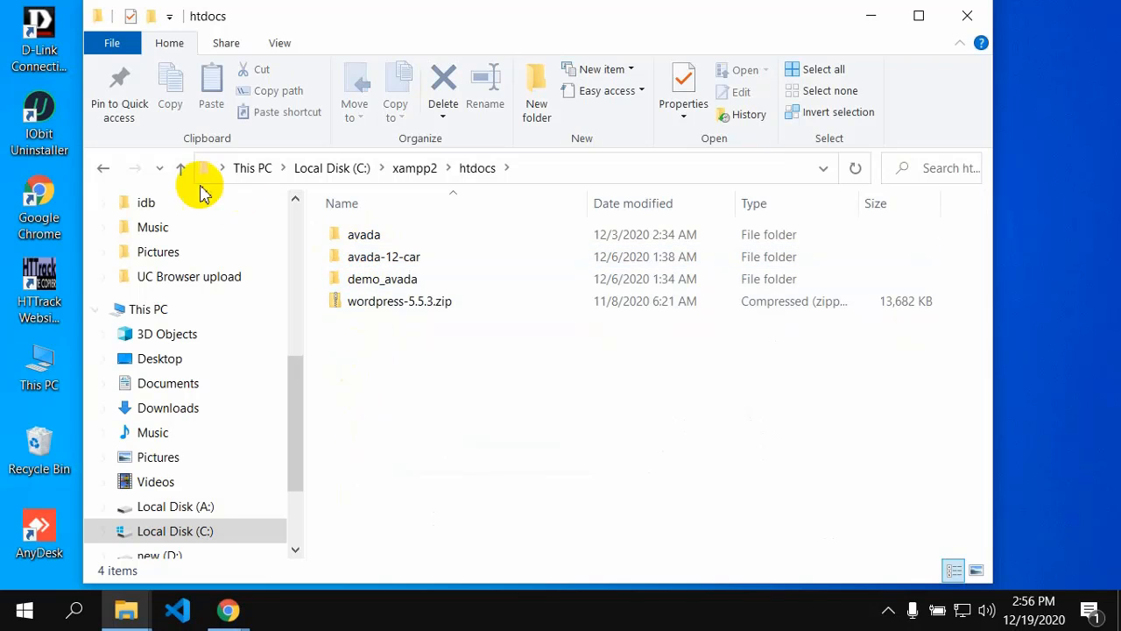
left_click(105, 171)
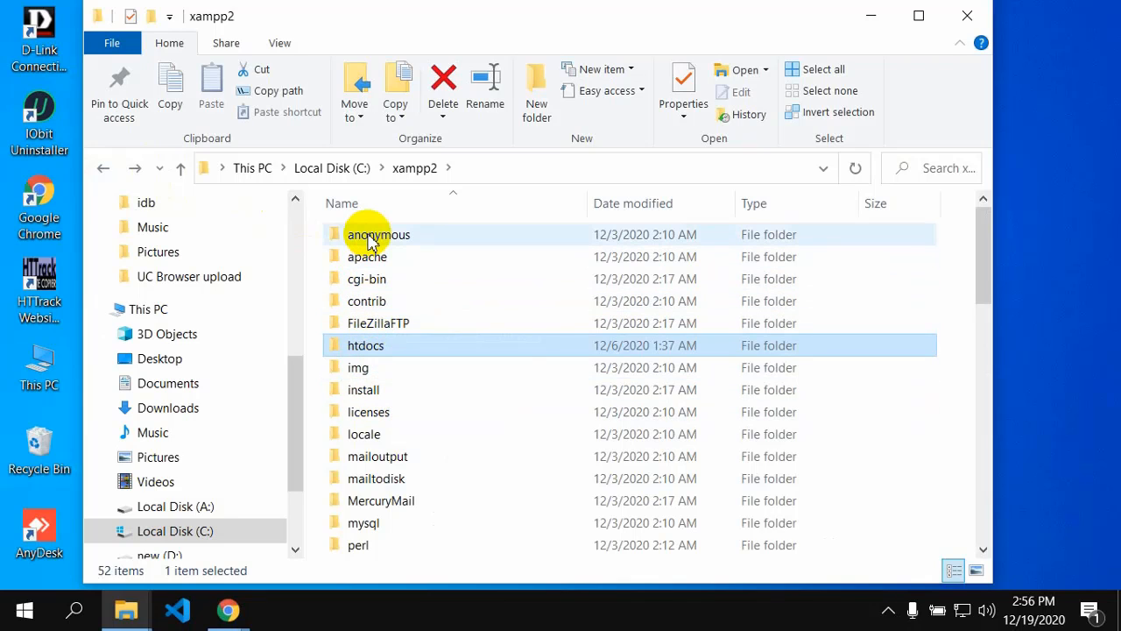
double_click(372, 345)
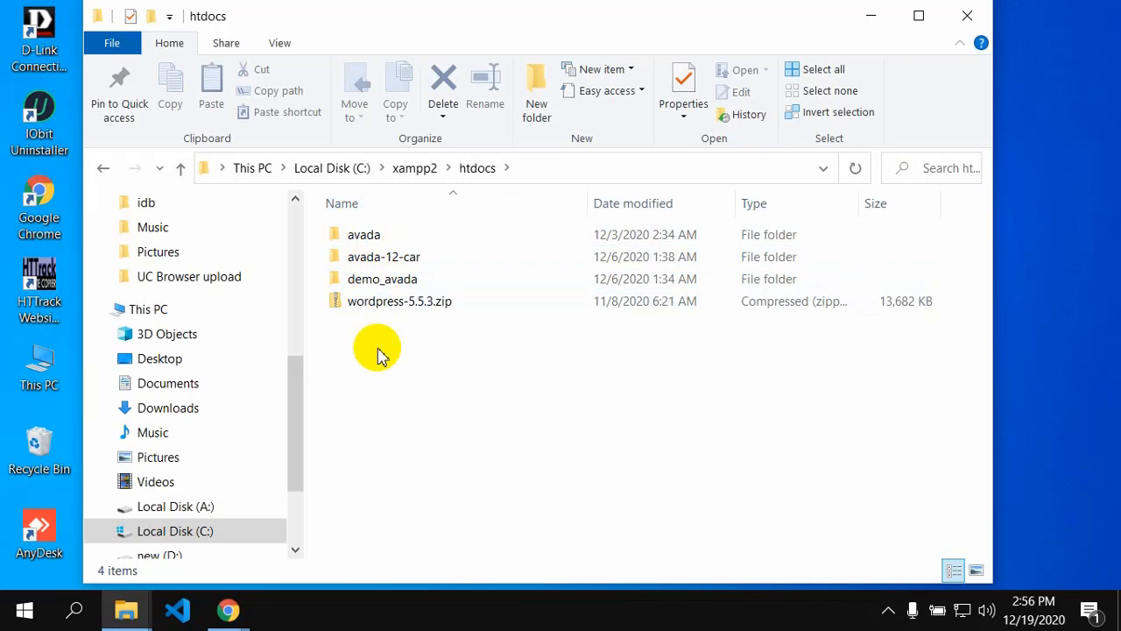
left_click(873, 21)
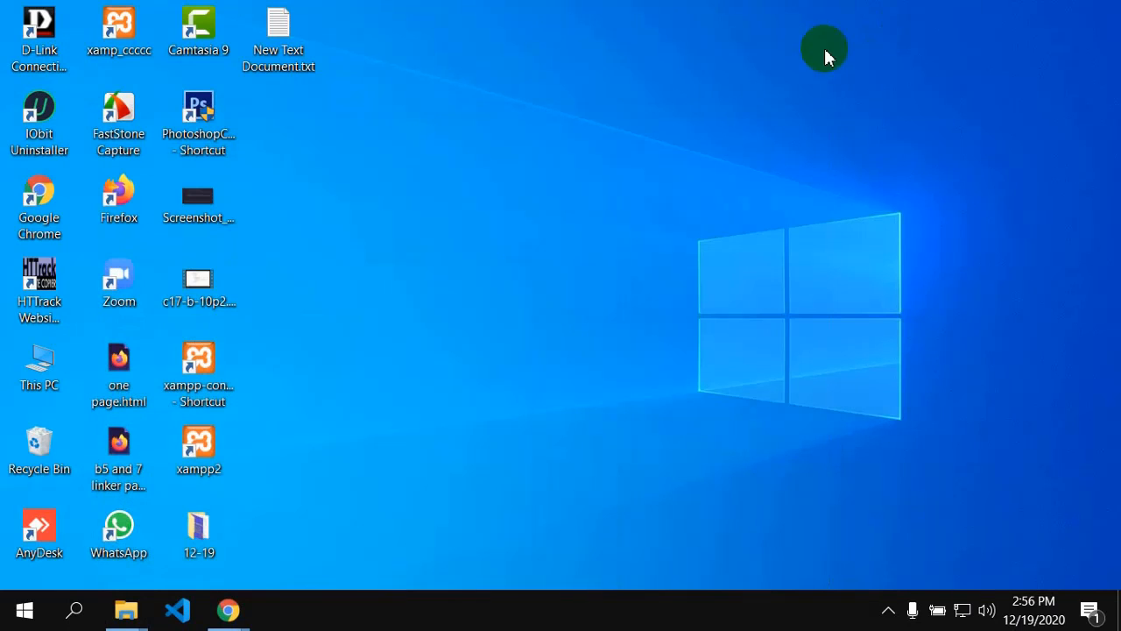
Step: Open the Downloads folder from This PC and scroll to find wordpress-5.6.zip
double_click(58, 385)
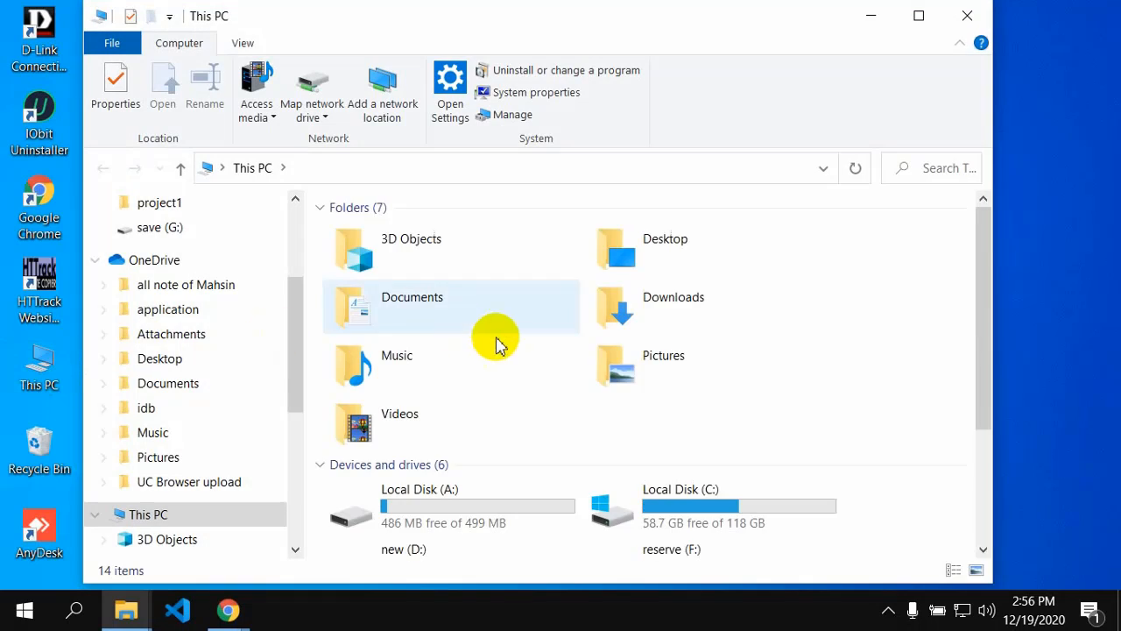
double_click(673, 303)
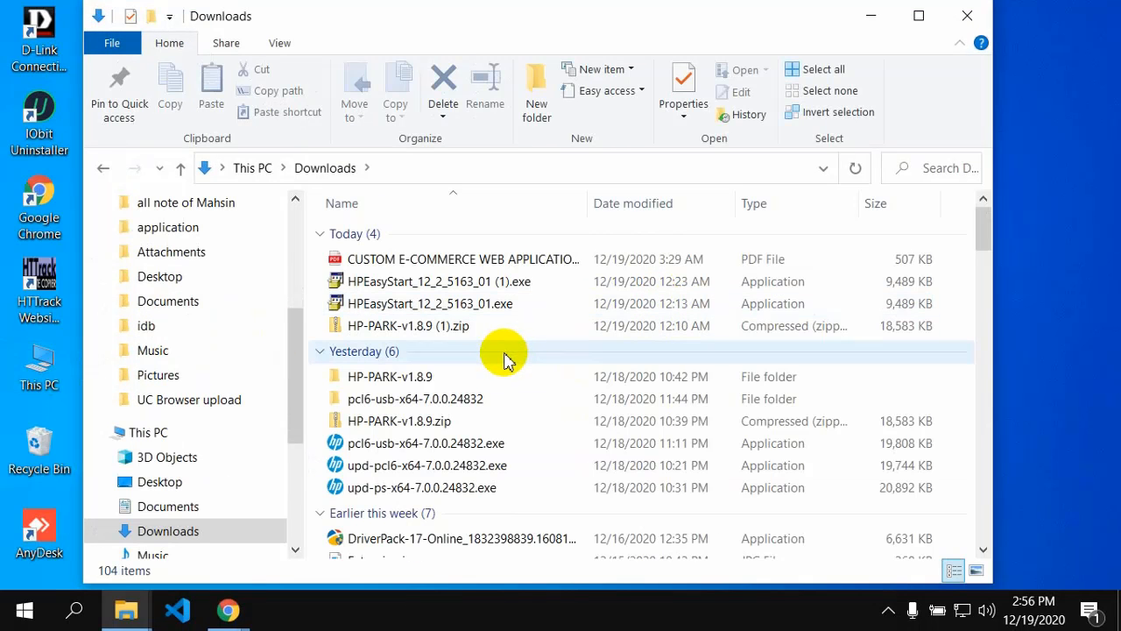
scroll(496, 358, "down", 3)
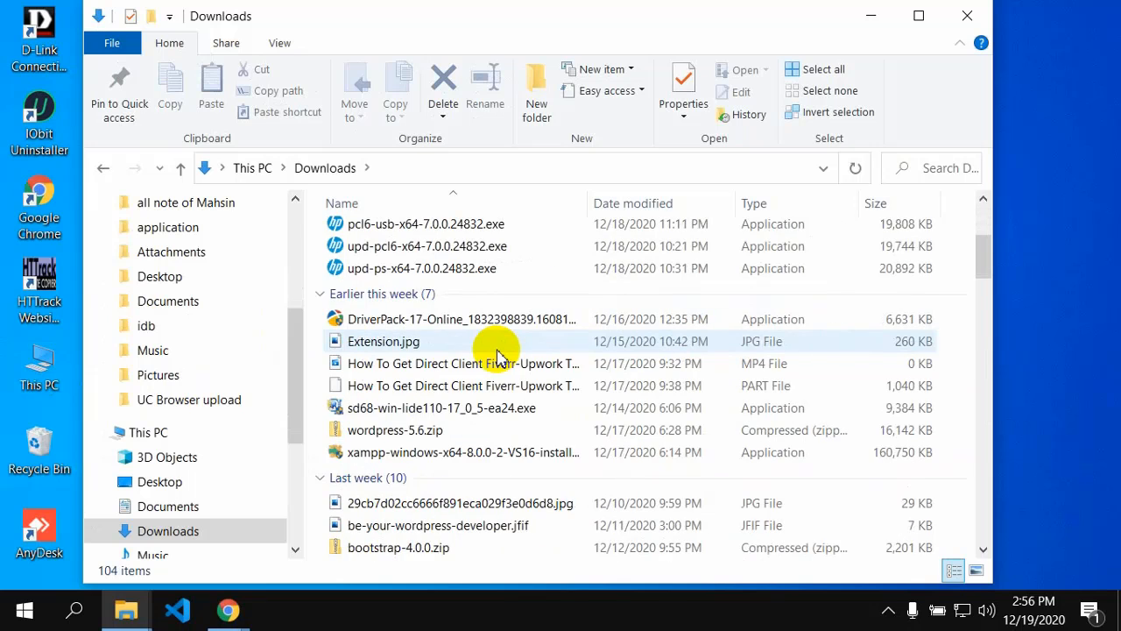
scroll(497, 357, "down", 2)
scroll(499, 358, "down", 5)
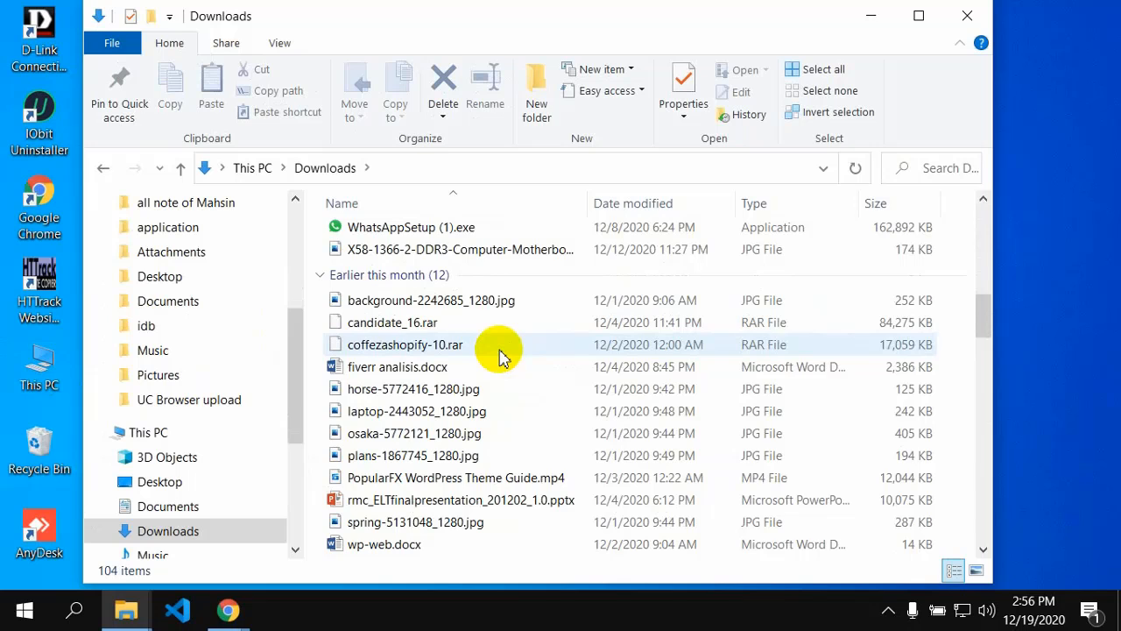
scroll(499, 358, "up", 3)
scroll(500, 355, "up", 2)
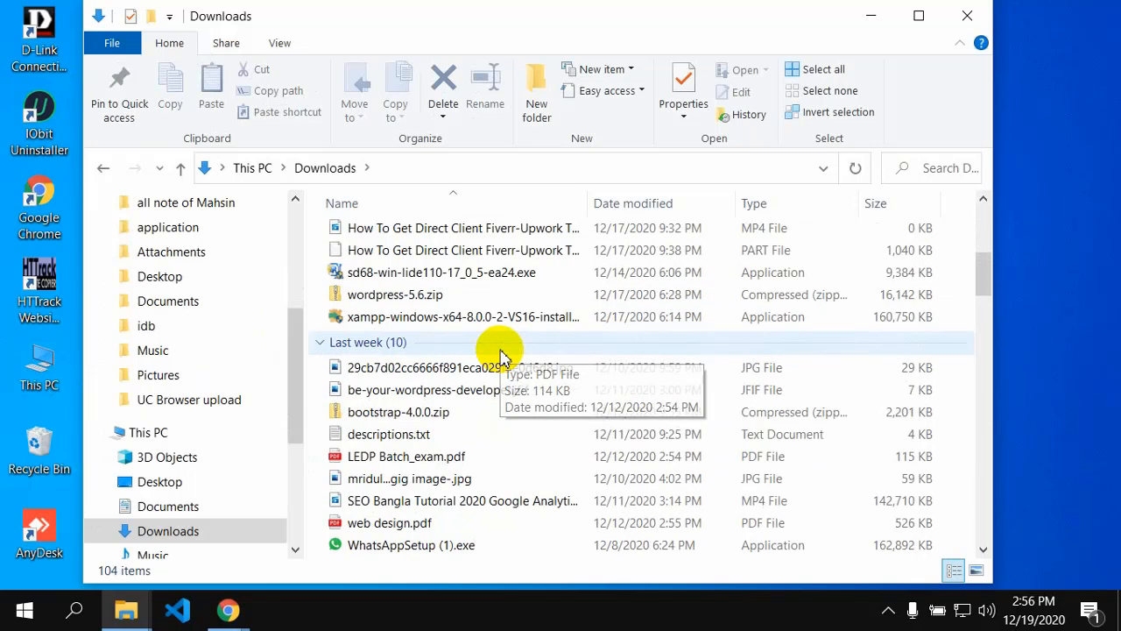
Step: Copy wordpress-5.6.zip (16,142 KB) and minimize the Downloads window
left_click(438, 296)
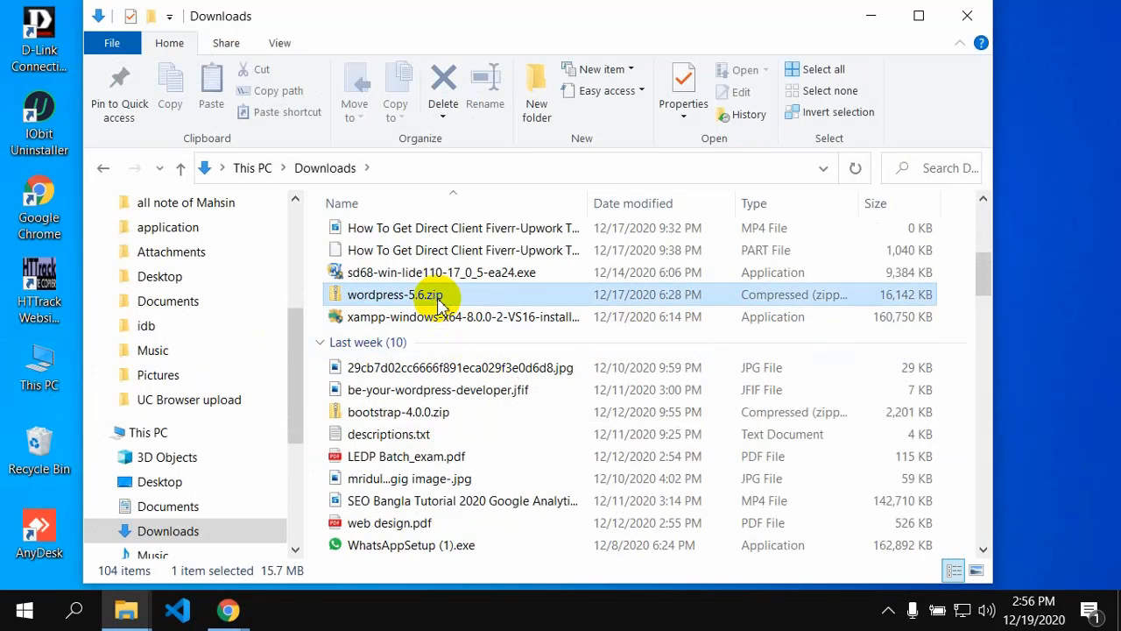
right_click(392, 294)
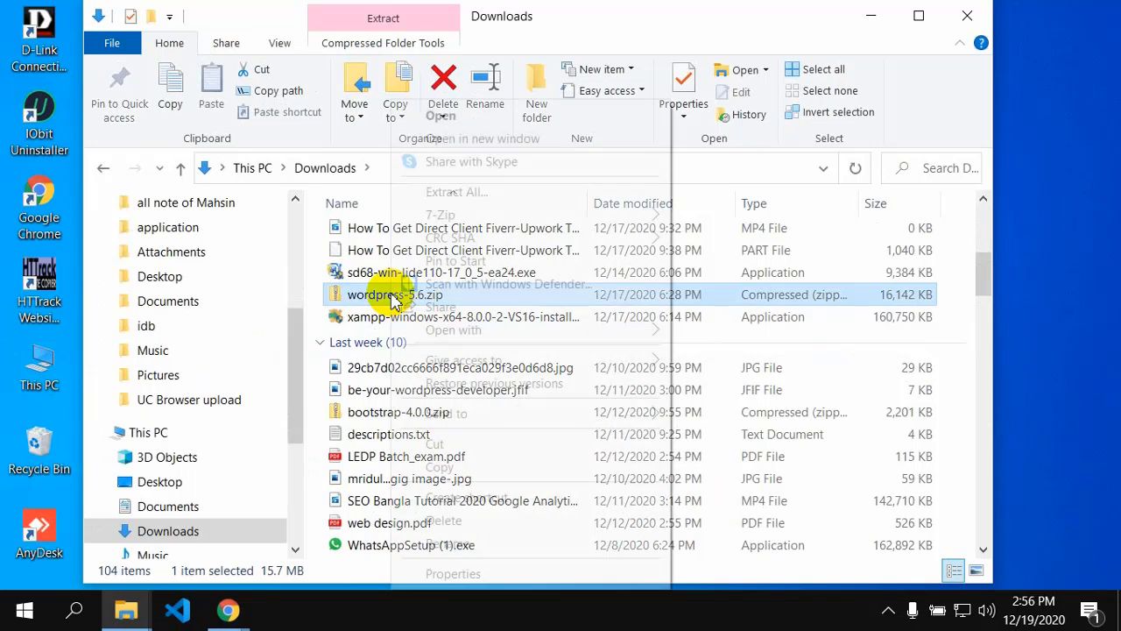
left_click(453, 464)
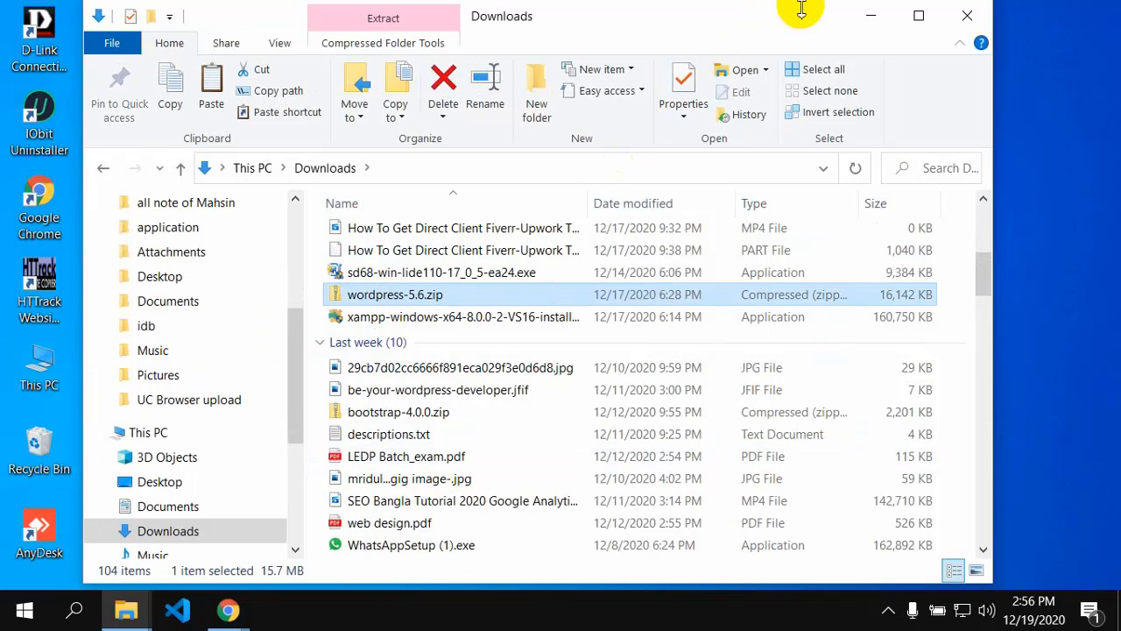
left_click(859, 18)
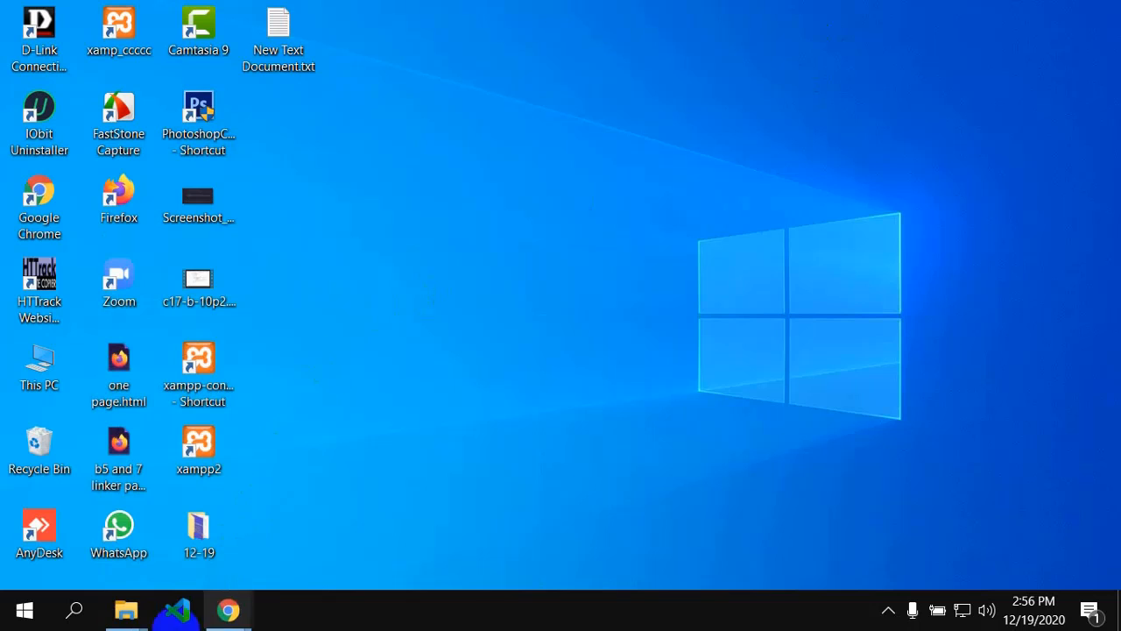
Step: Paste wordpress-5.6.zip into the xampp2 htdocs folder beside wordpress-5.5.3.zip
mouse_move(118, 613)
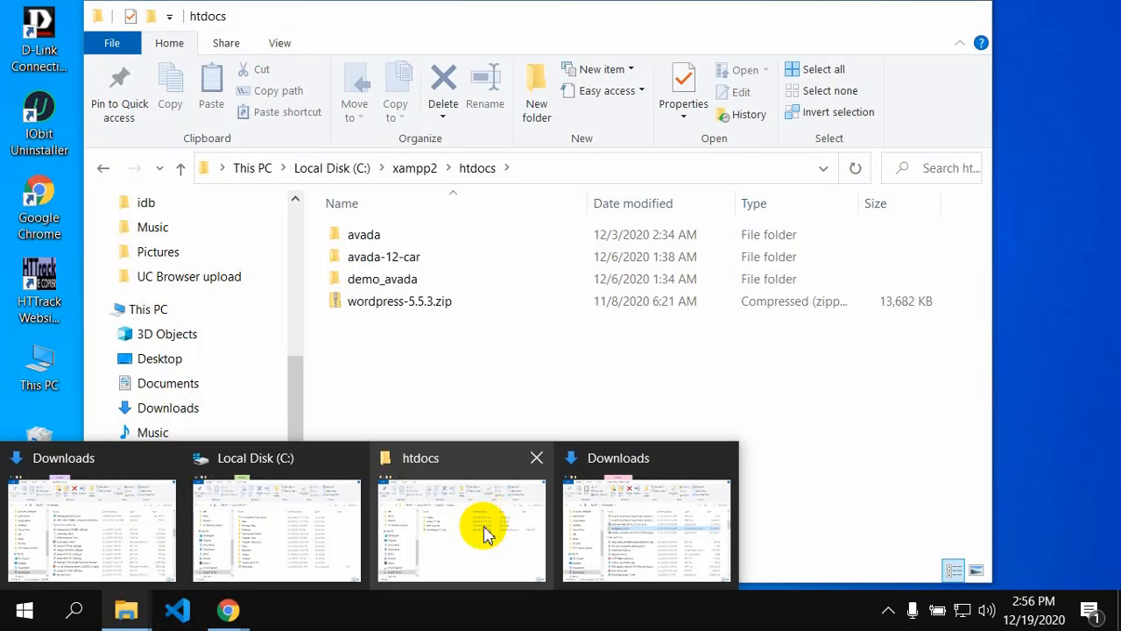
left_click(487, 534)
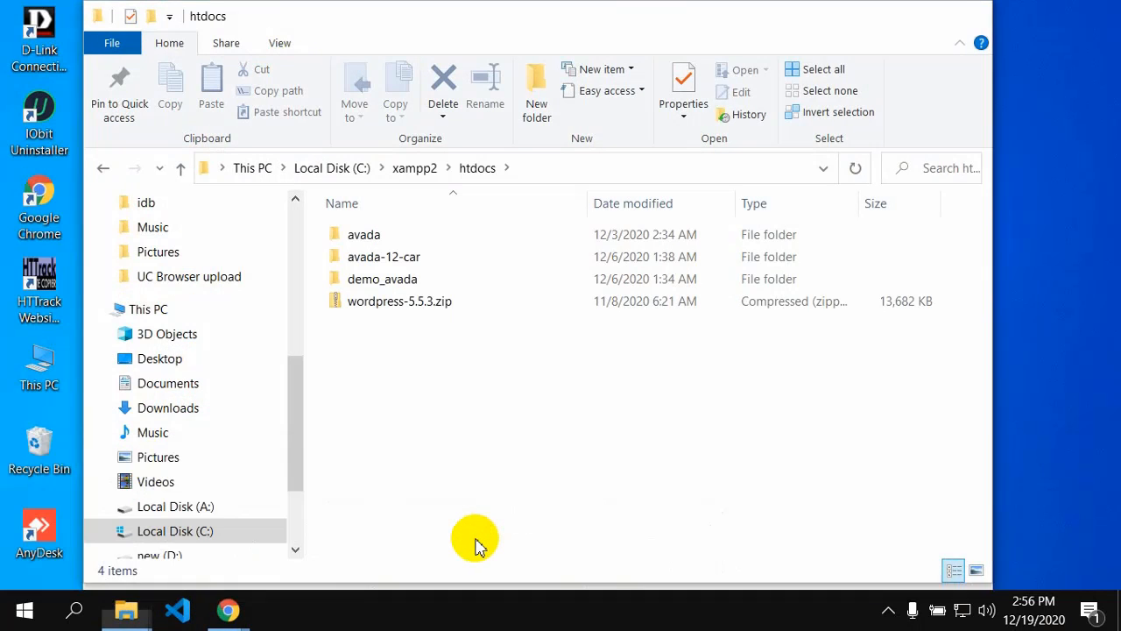
right_click(377, 361)
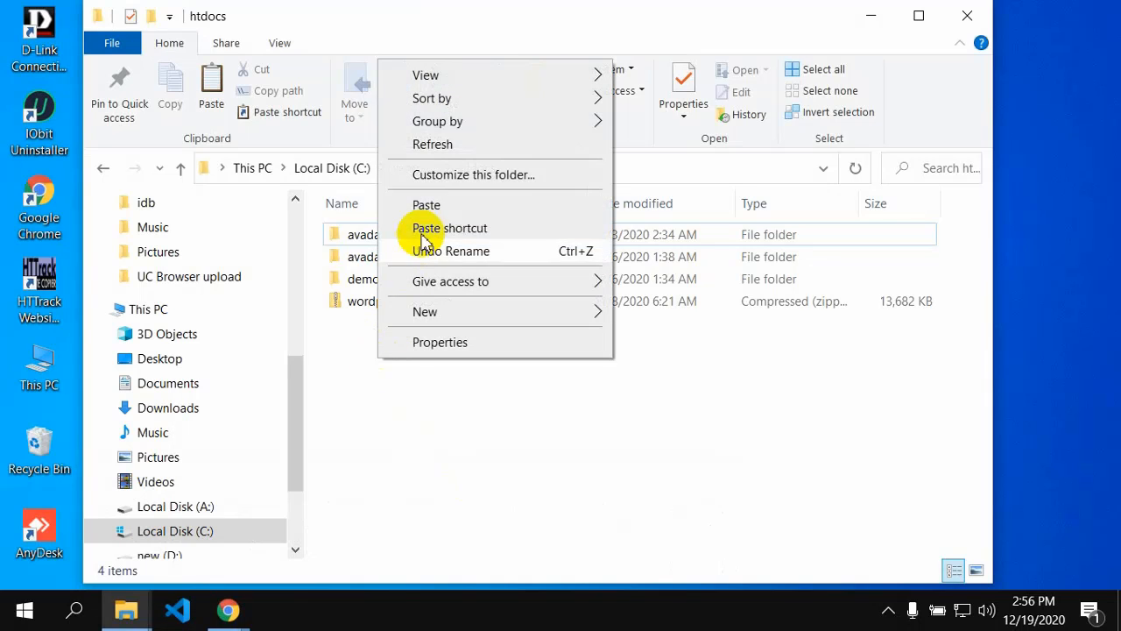
left_click(421, 205)
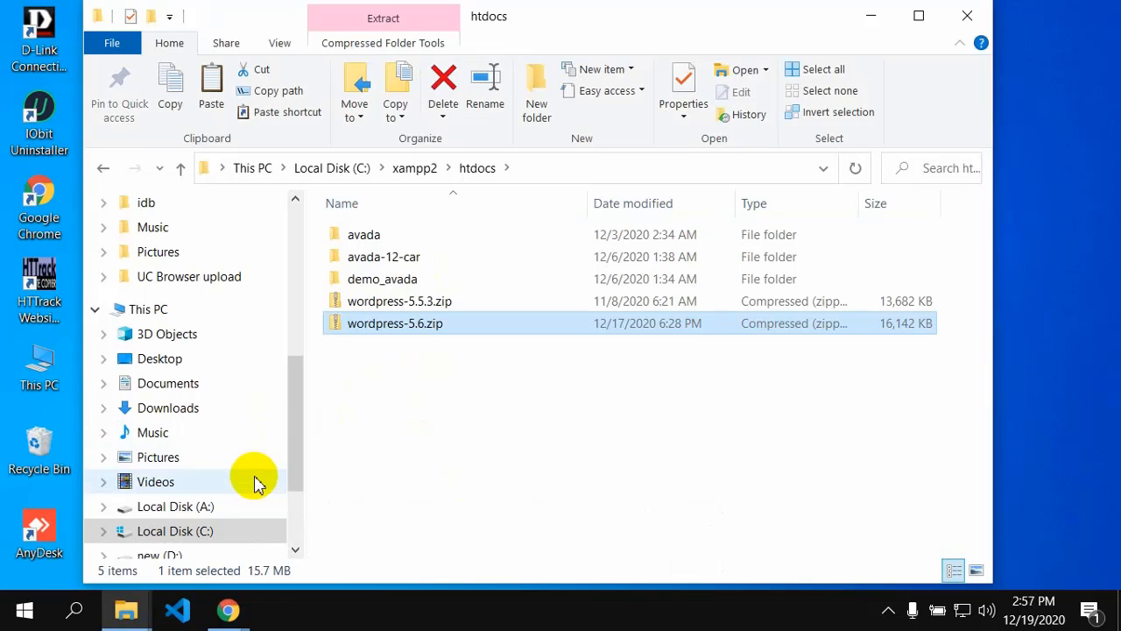
Step: Check the Google Meet call in Chrome, then return to htdocs and select wordpress-5.6.zip
left_click(231, 609)
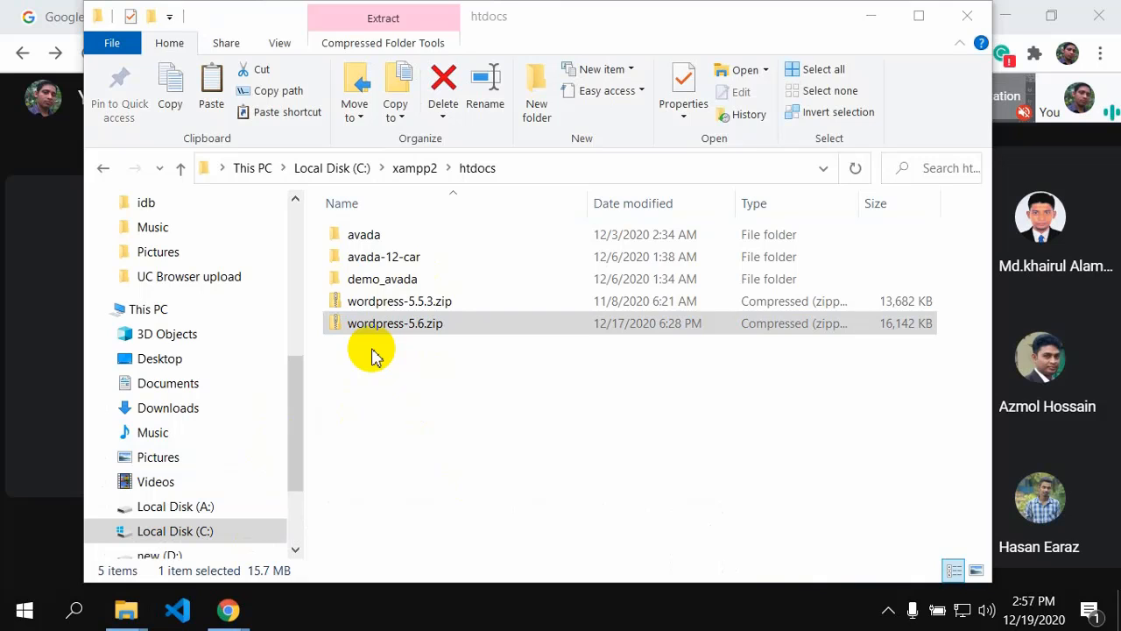
left_click(375, 355)
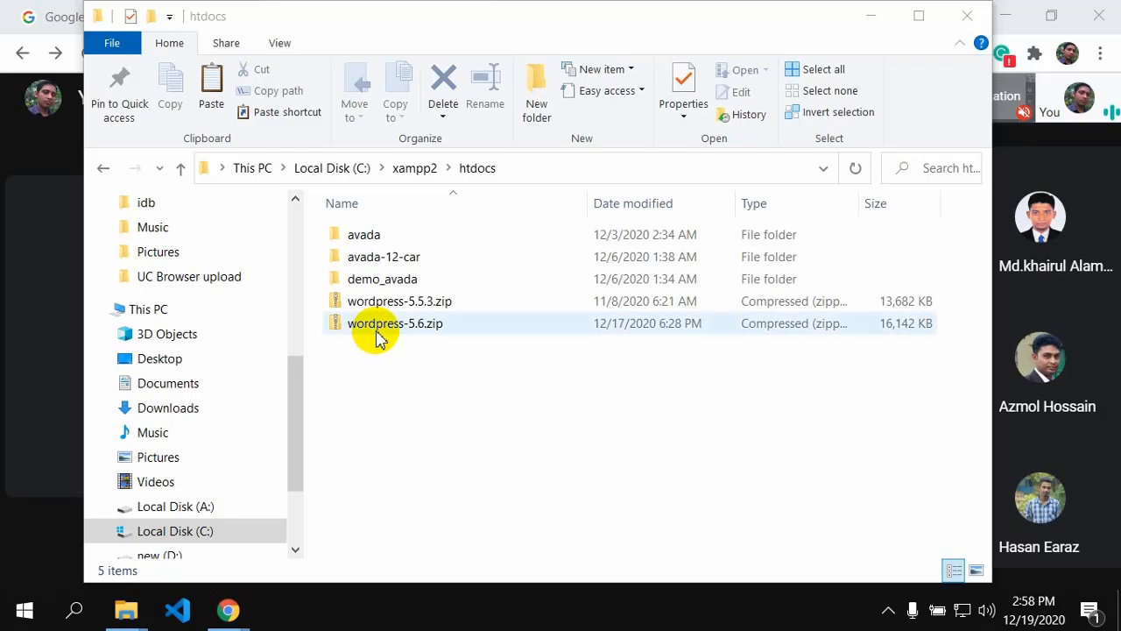
left_click(377, 326)
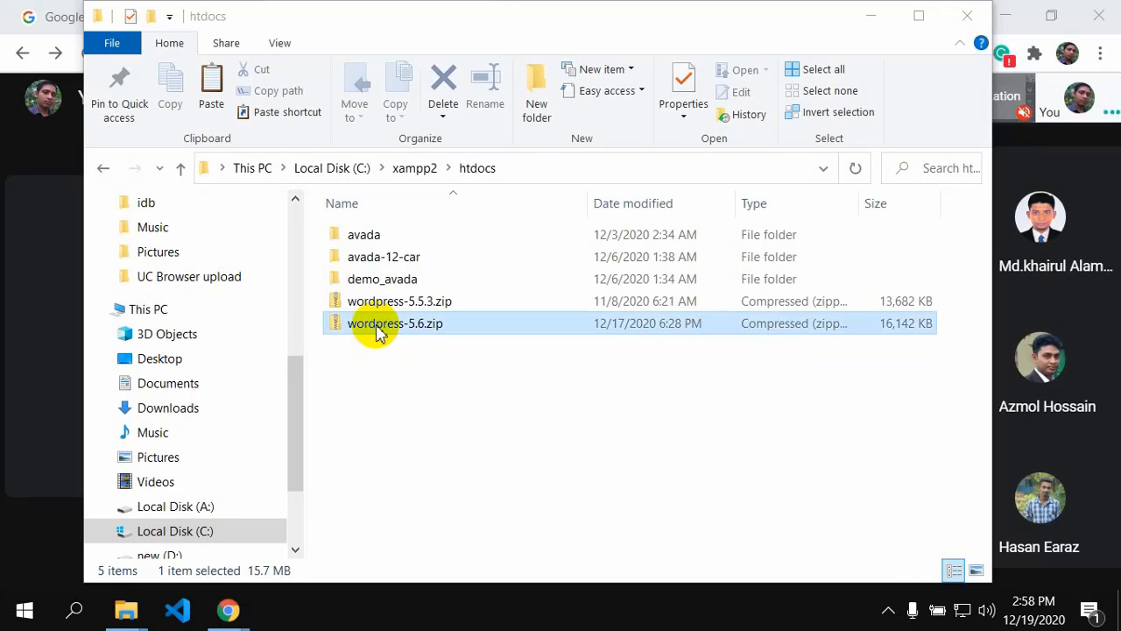
left_click(378, 326)
Step: Use 7-Zip's Extract Here on wordpress-5.6.zip to unpack it straight into htdocs
right_click(378, 331)
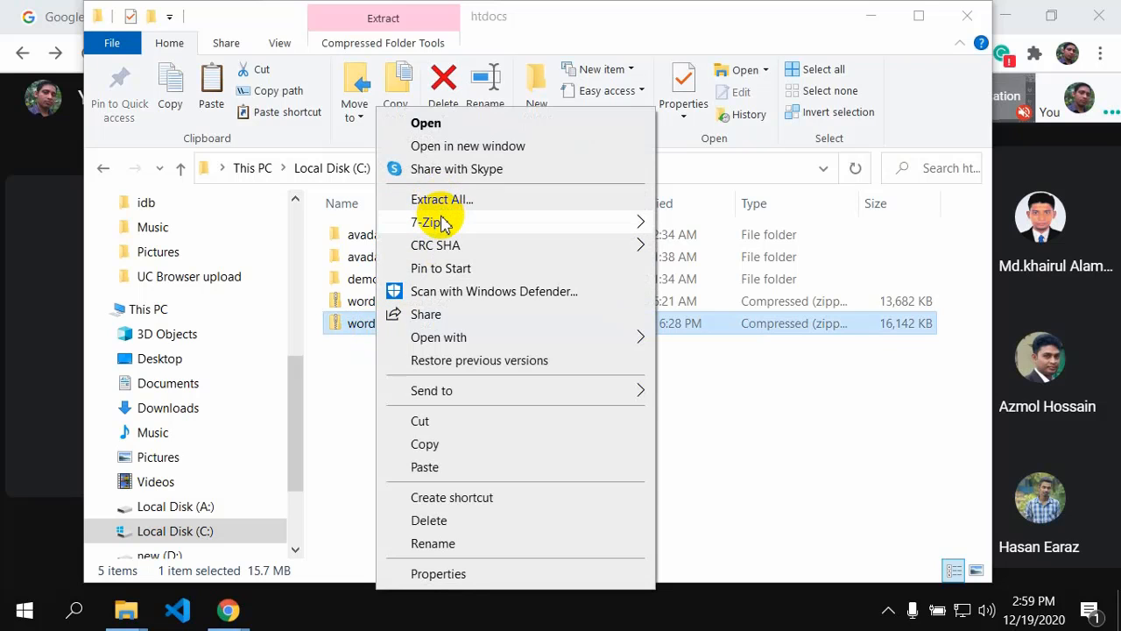
mouse_move(442, 224)
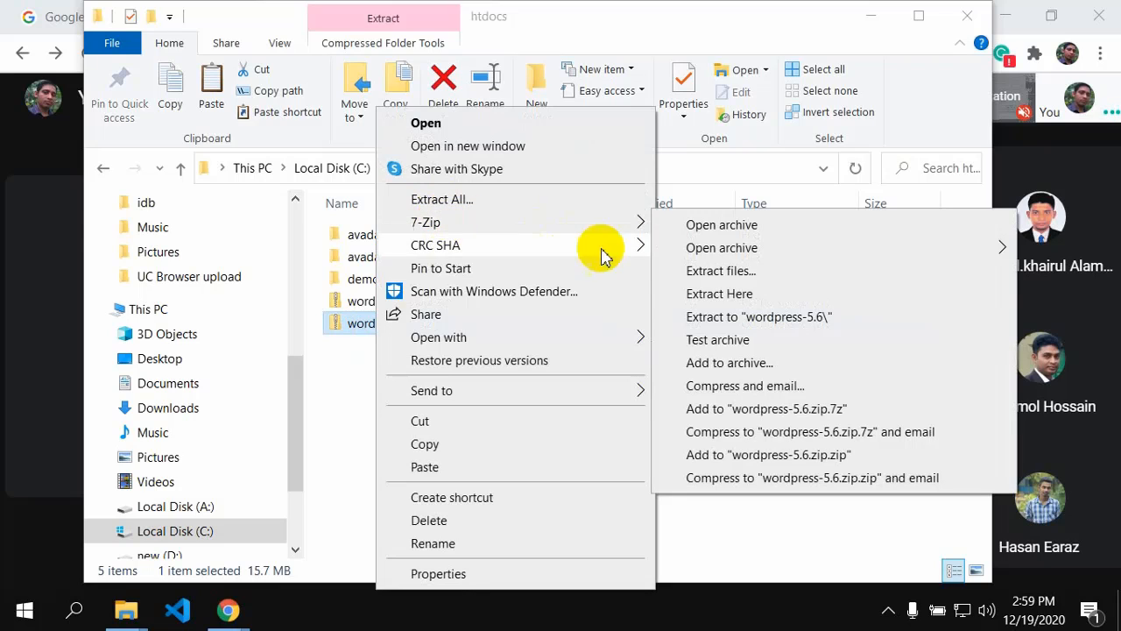
left_click(755, 294)
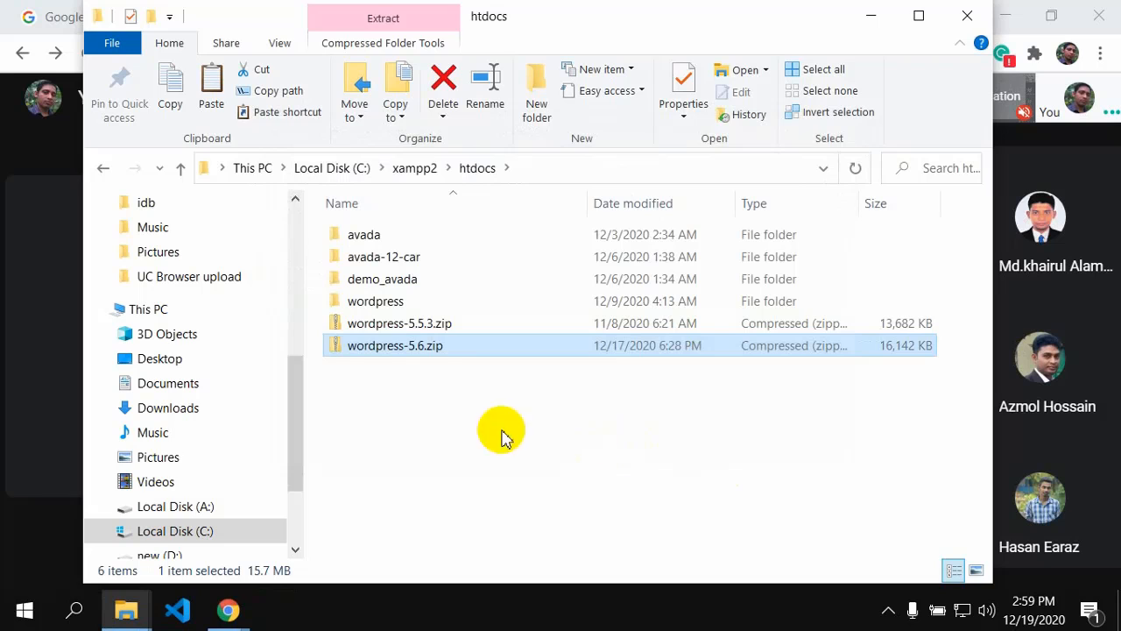
Step: Open the new wordpress folder, return to htdocs and copy the folder with Ctrl+C
left_click(384, 303)
double_click(384, 303)
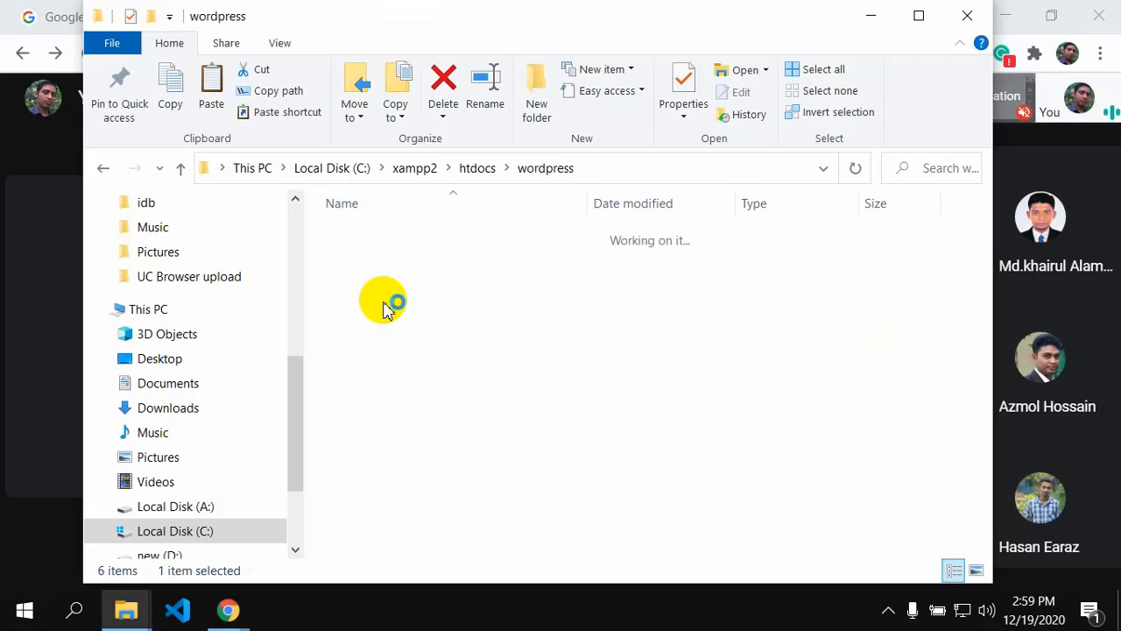
left_click(102, 167)
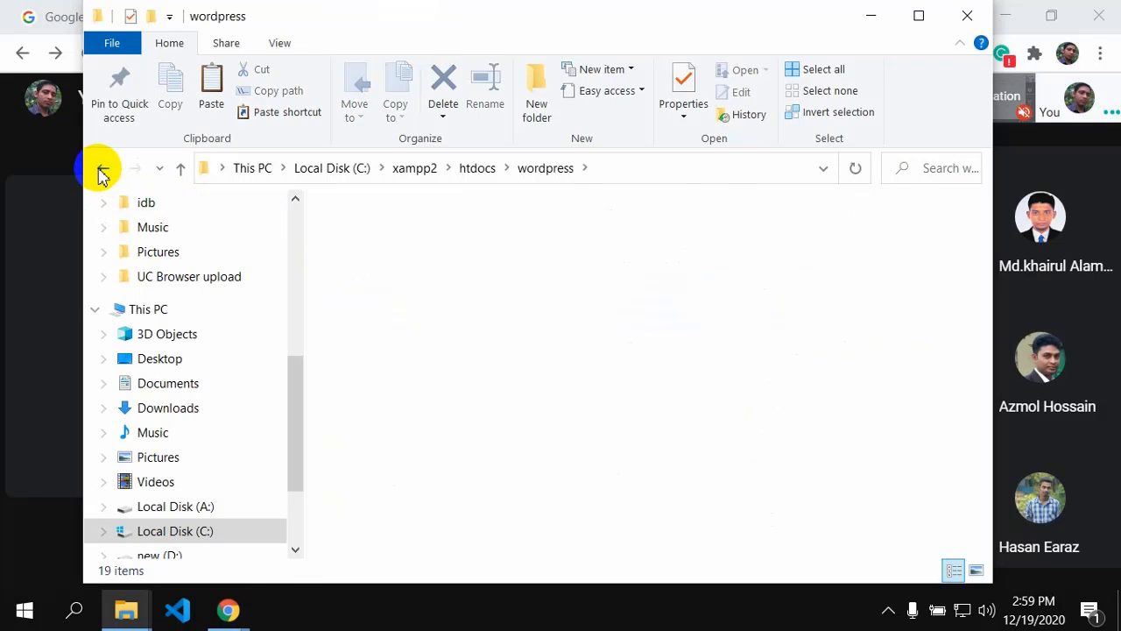
key("ctrl+c")
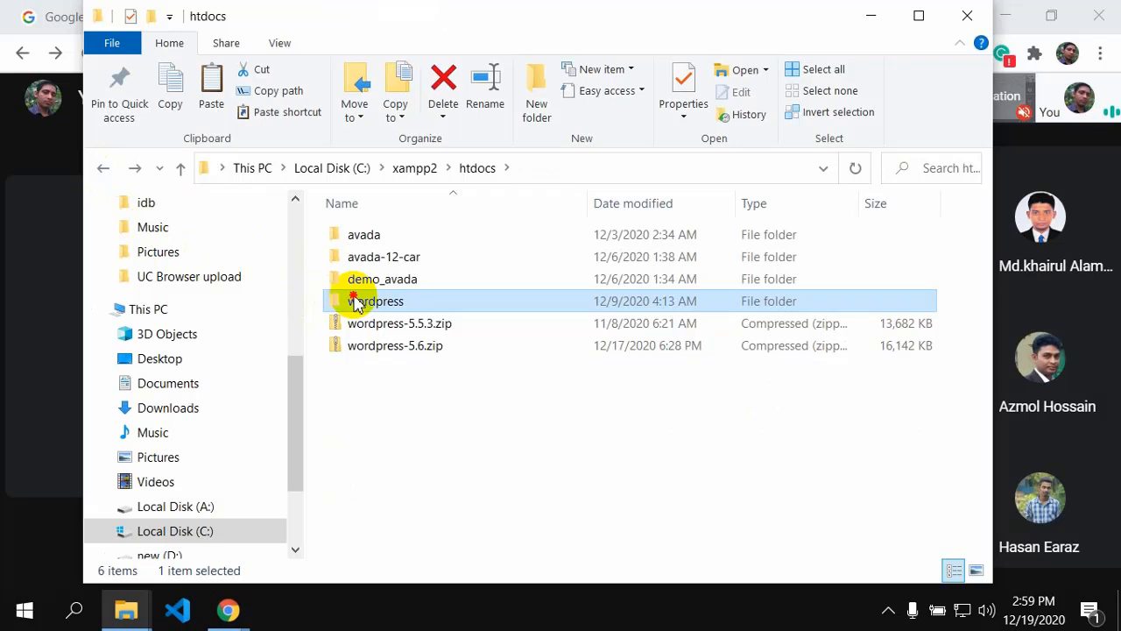
Step: Reopen the wordpress folder and scroll through its 19 files, including wp-admin and wp-config-sample.php
double_click(357, 301)
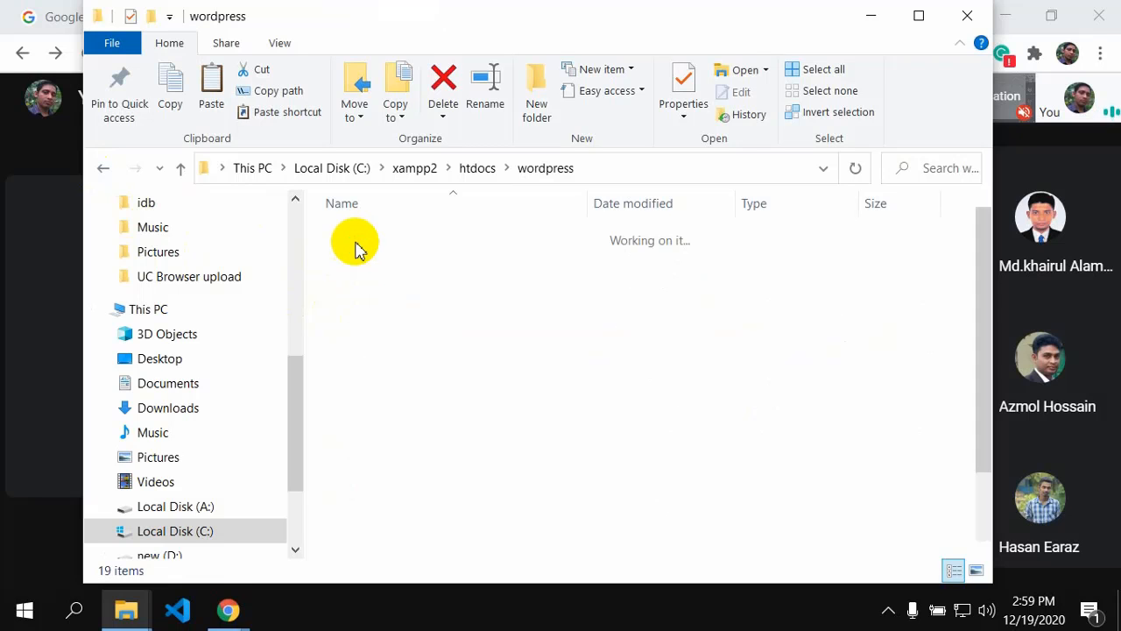
scroll(346, 411, "down", 2)
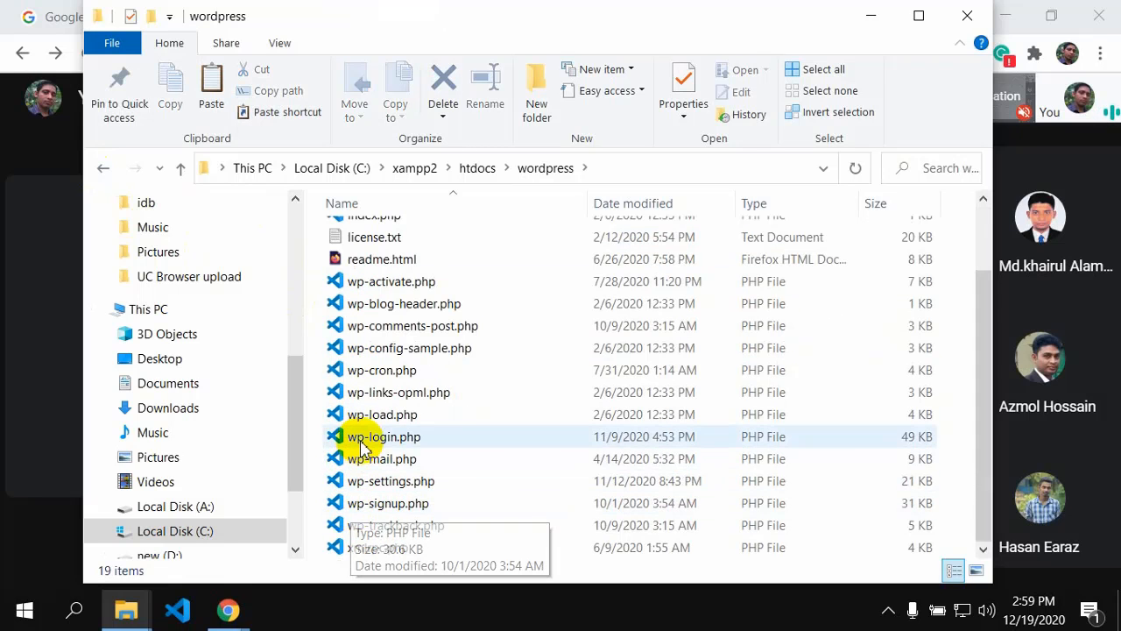
scroll(354, 438, "up", 2)
scroll(344, 456, "down", 2)
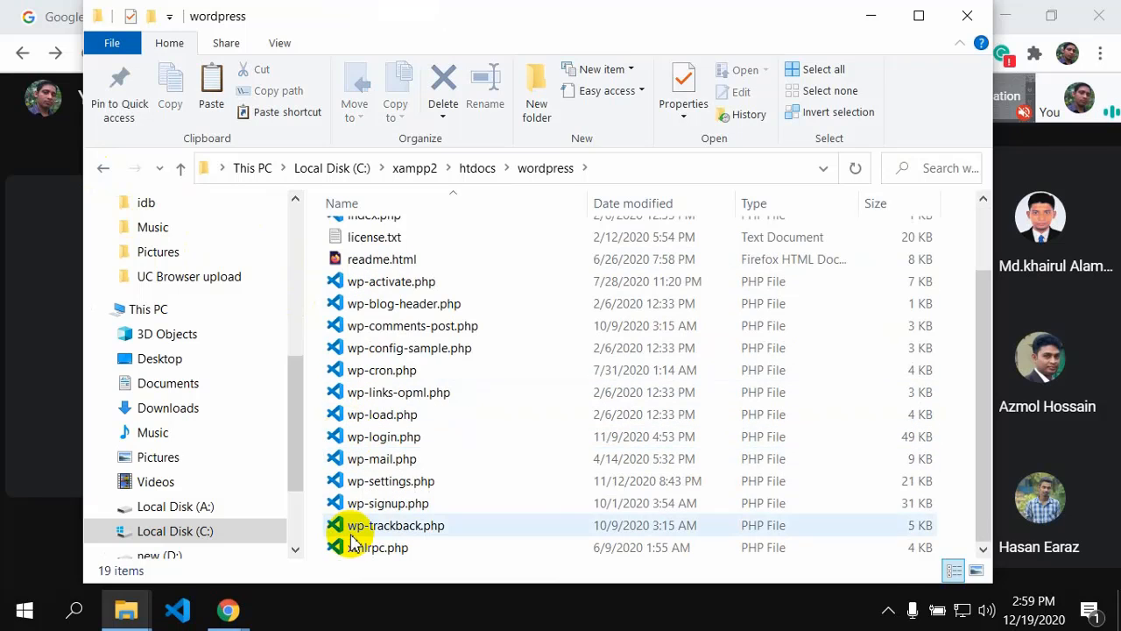
scroll(359, 394, "up", 2)
scroll(370, 454, "down", 2)
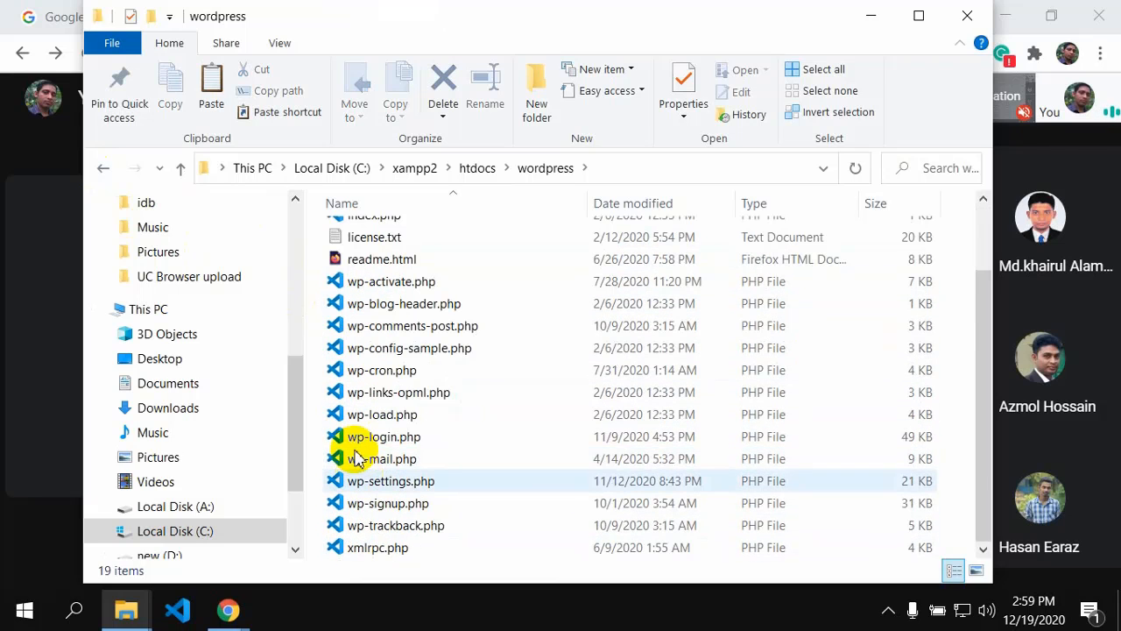
scroll(370, 311, "up", 2)
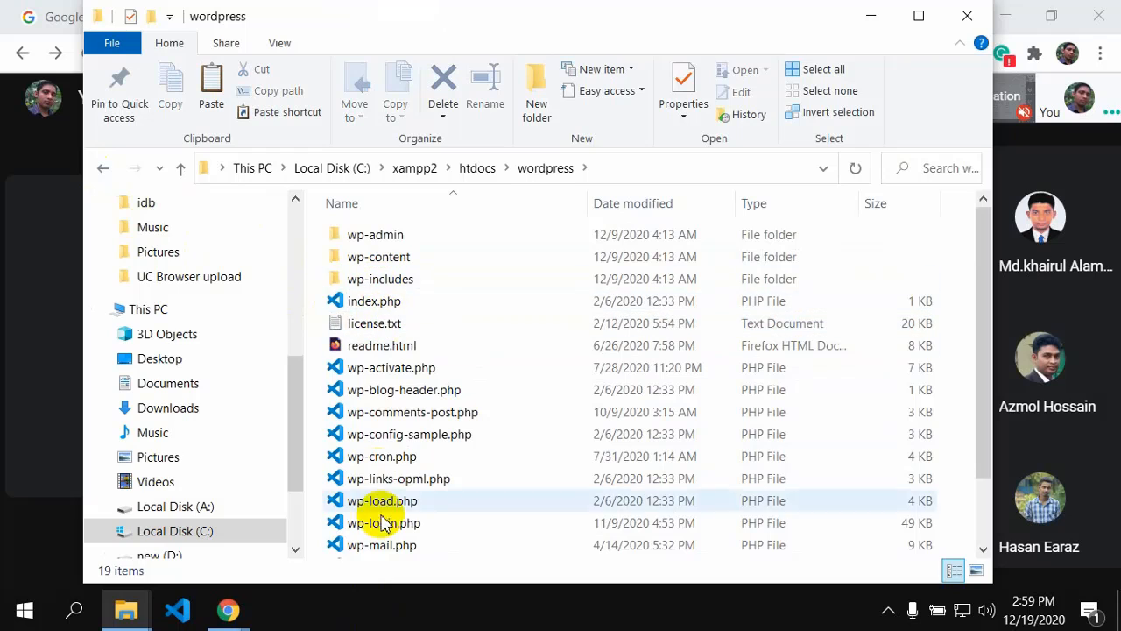
left_click(102, 172)
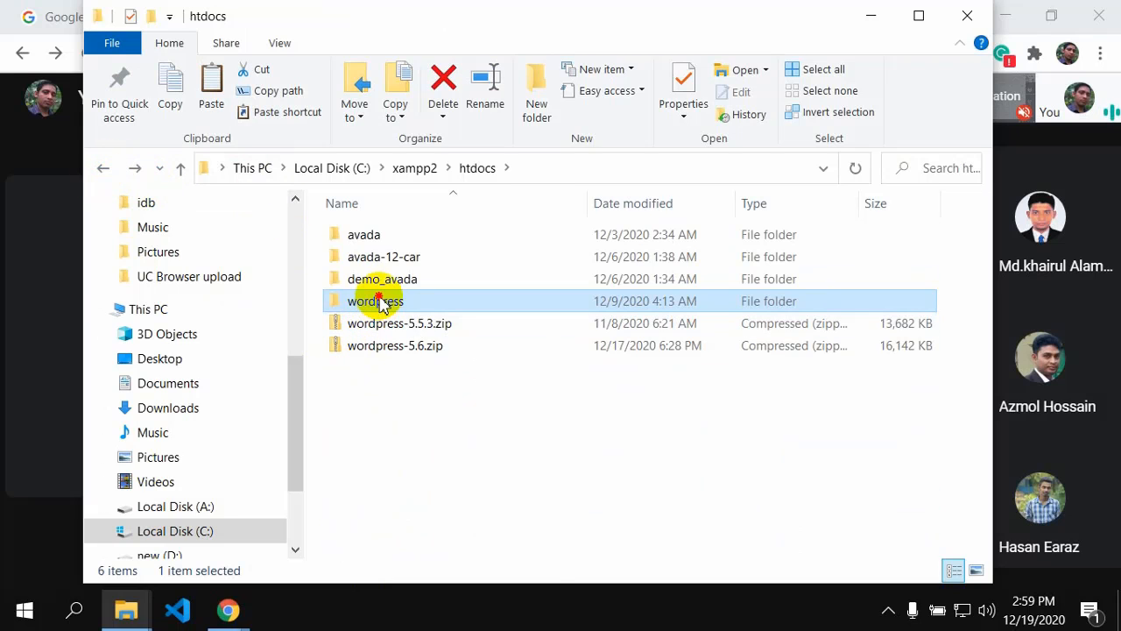
double_click(380, 299)
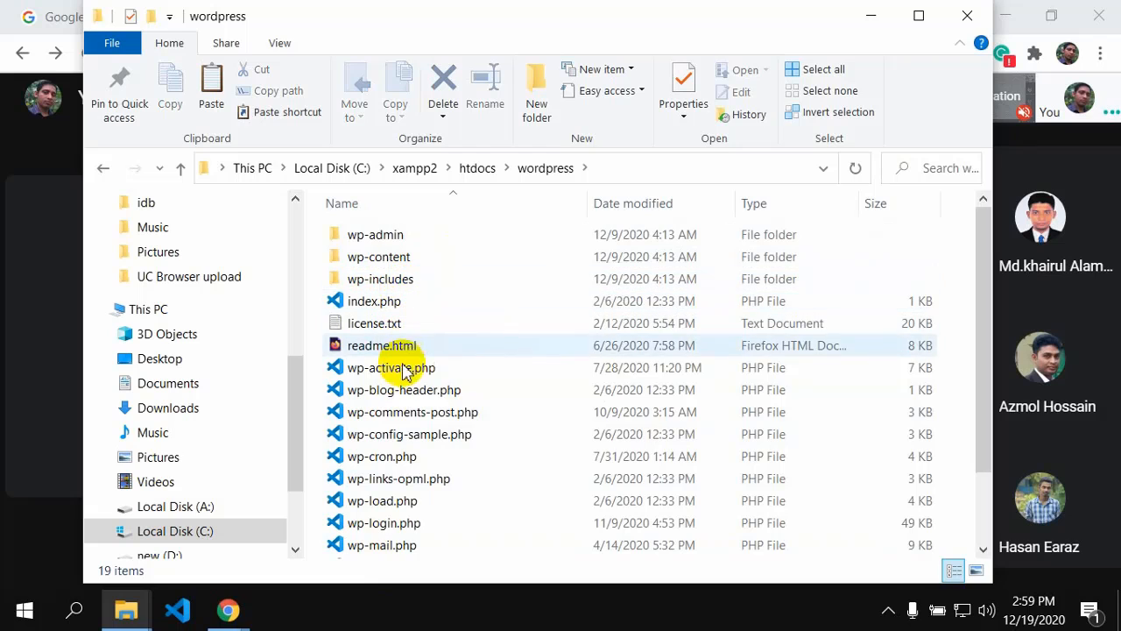
scroll(402, 368, "down", 2)
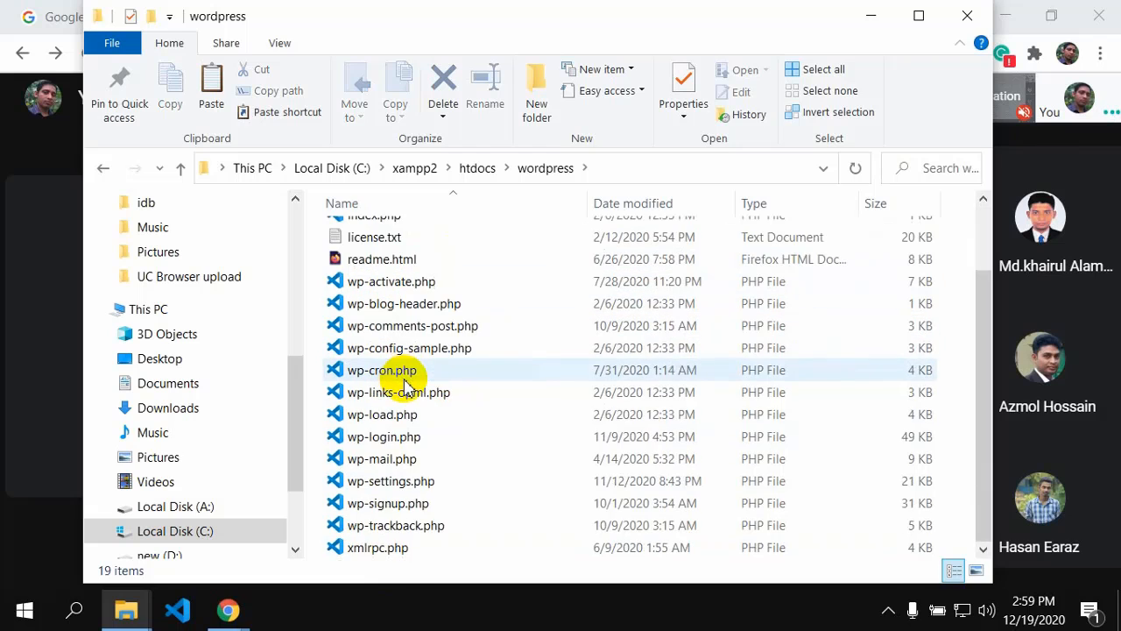
Step: Go back to htdocs and rename the extracted wordpress folder to 'batch10'
left_click(107, 169)
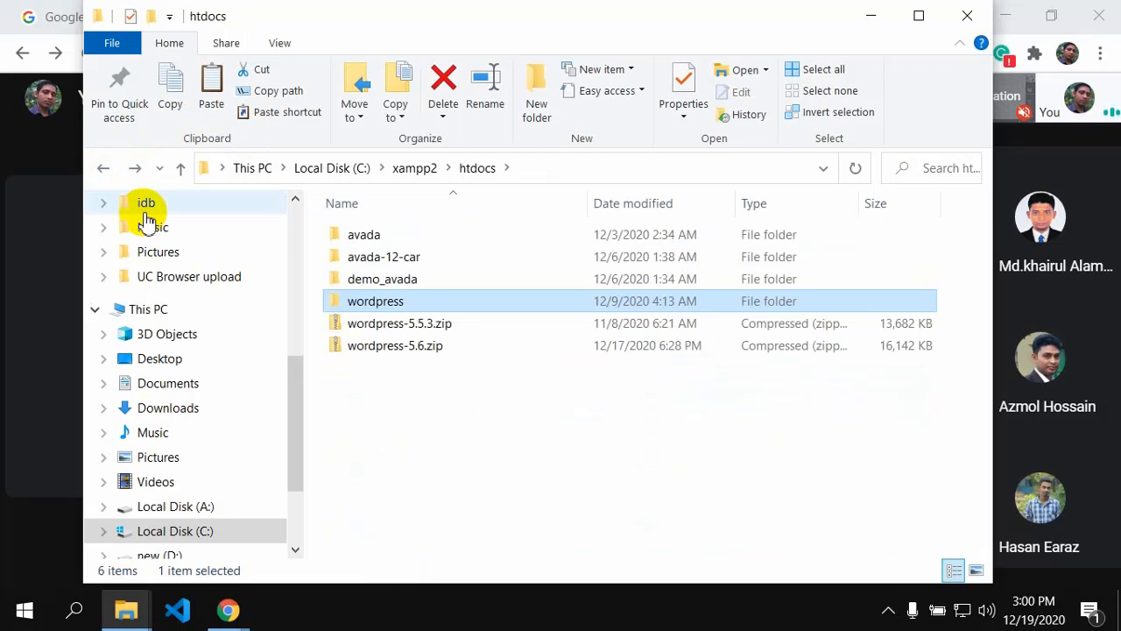
right_click(367, 307)
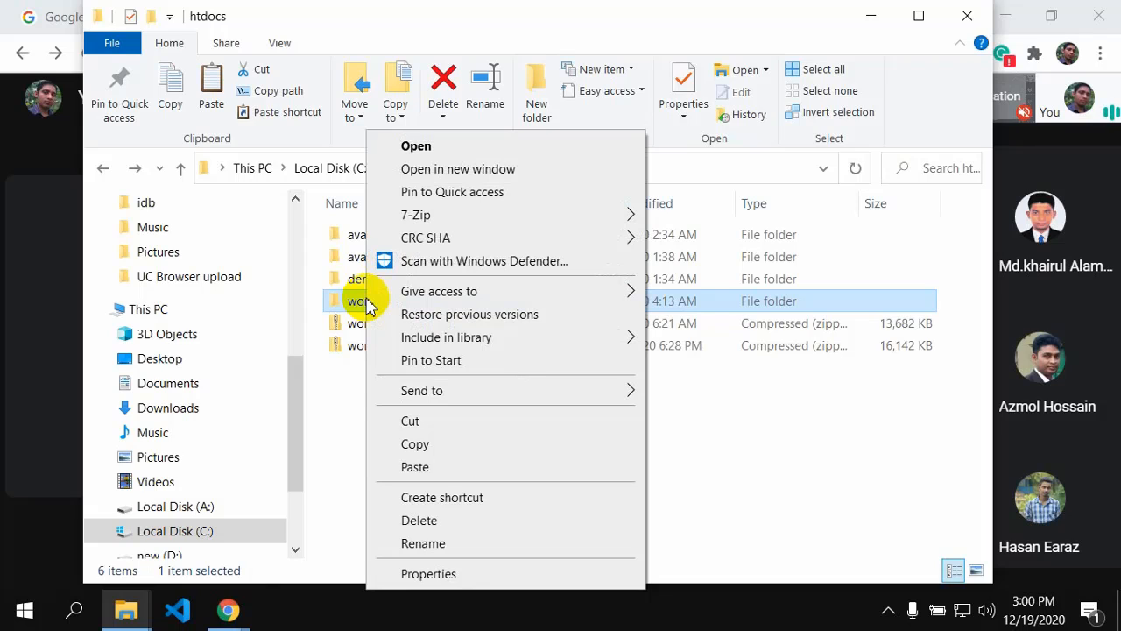
left_click(422, 543)
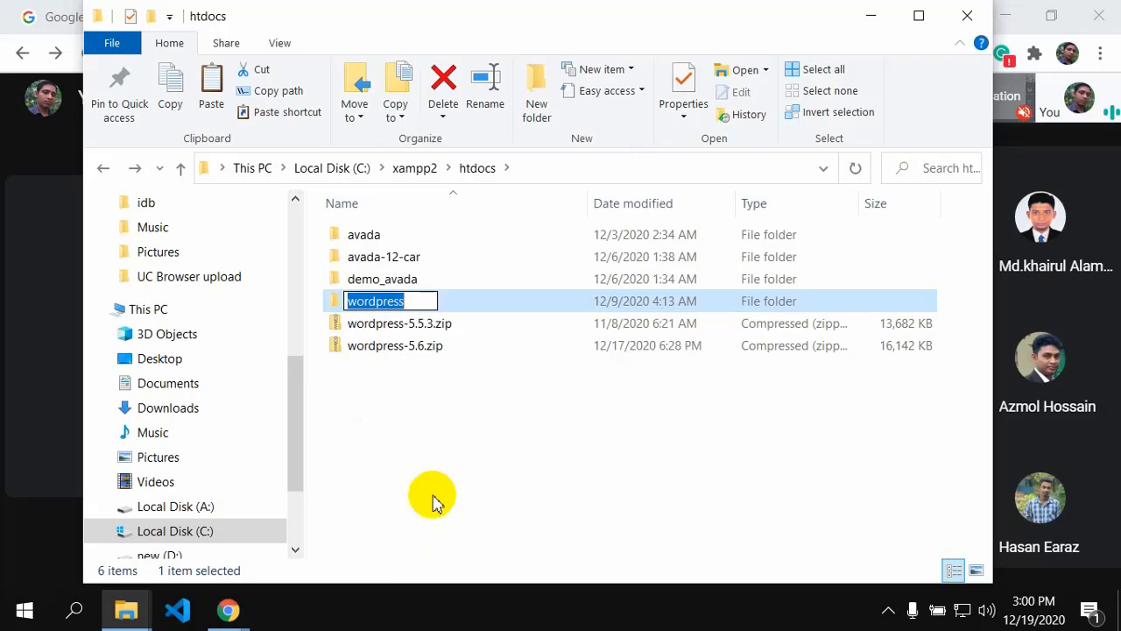
type("ba")
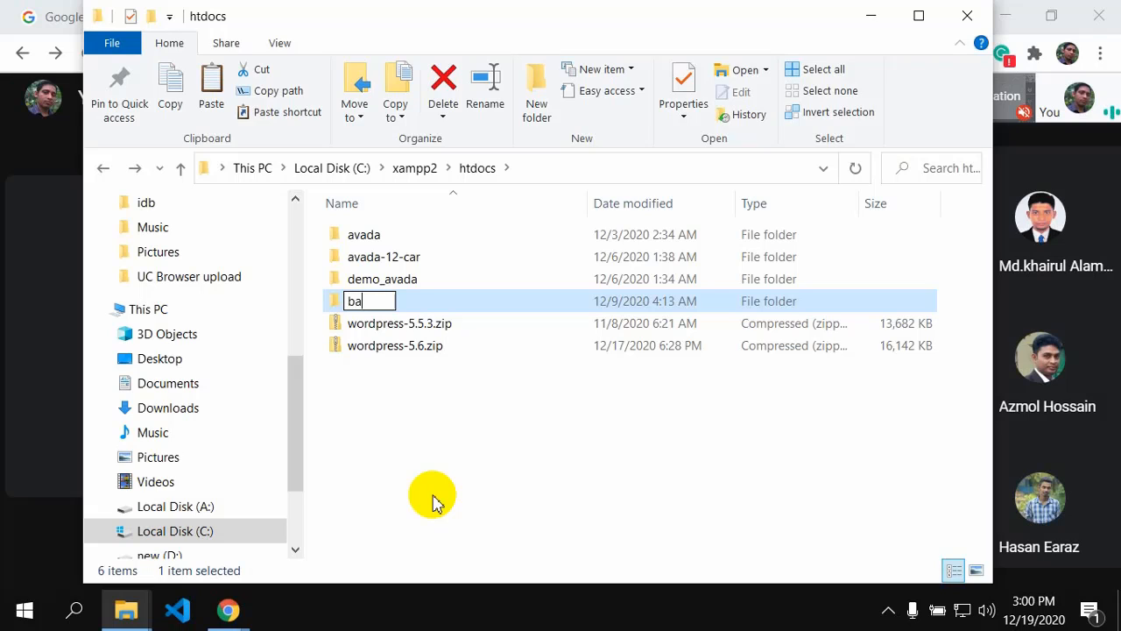
type("tch")
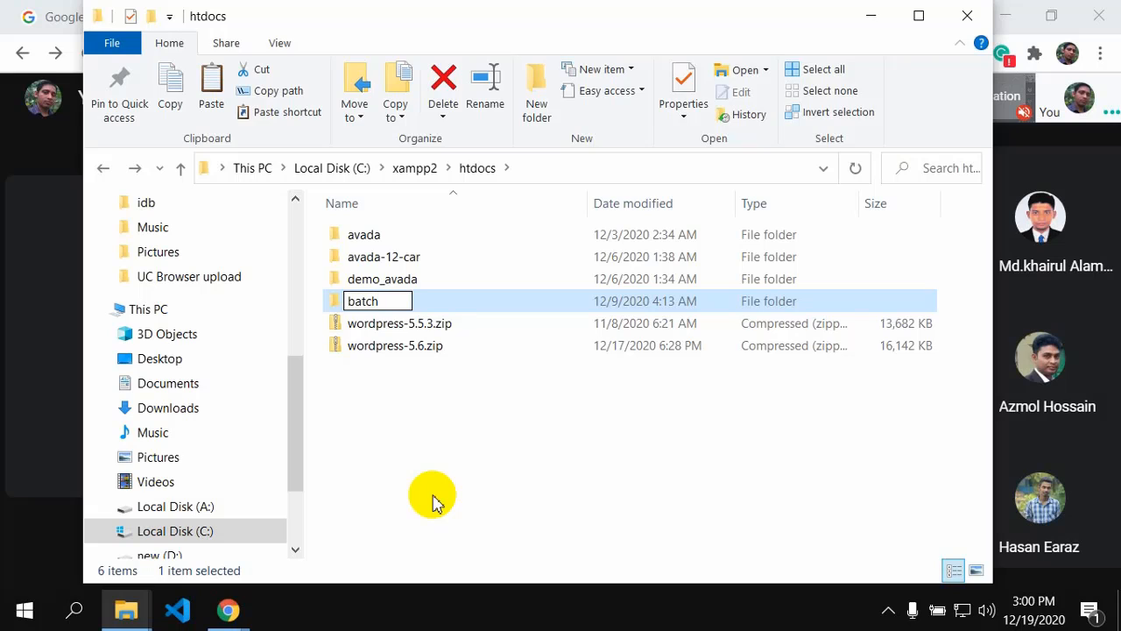
type("_")
key("BackSpace")
type("10")
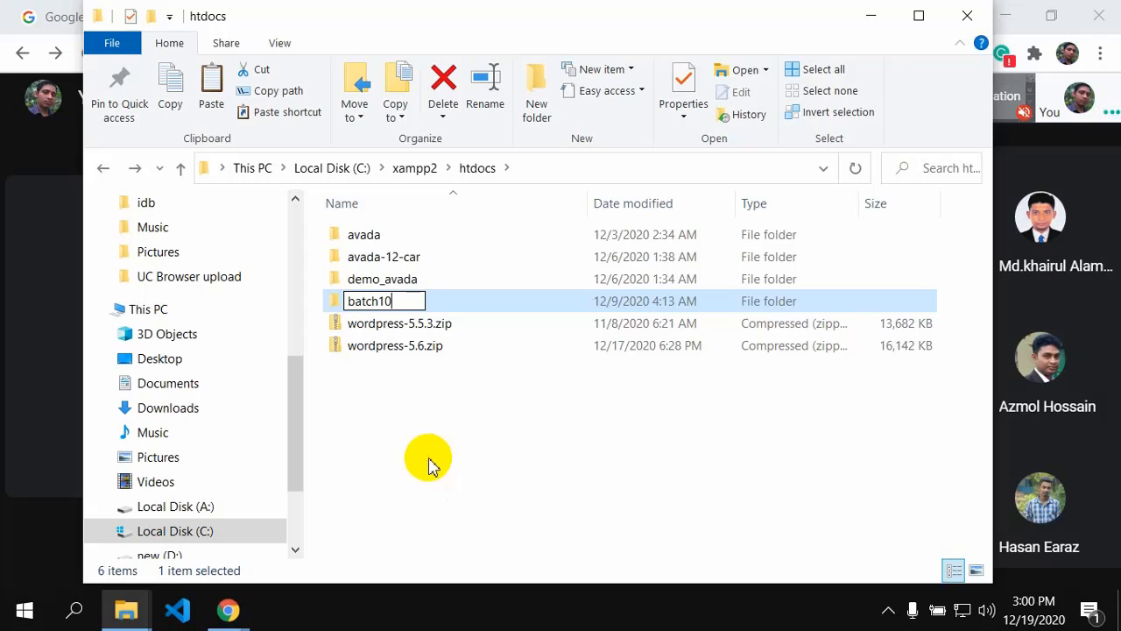
left_click(405, 445)
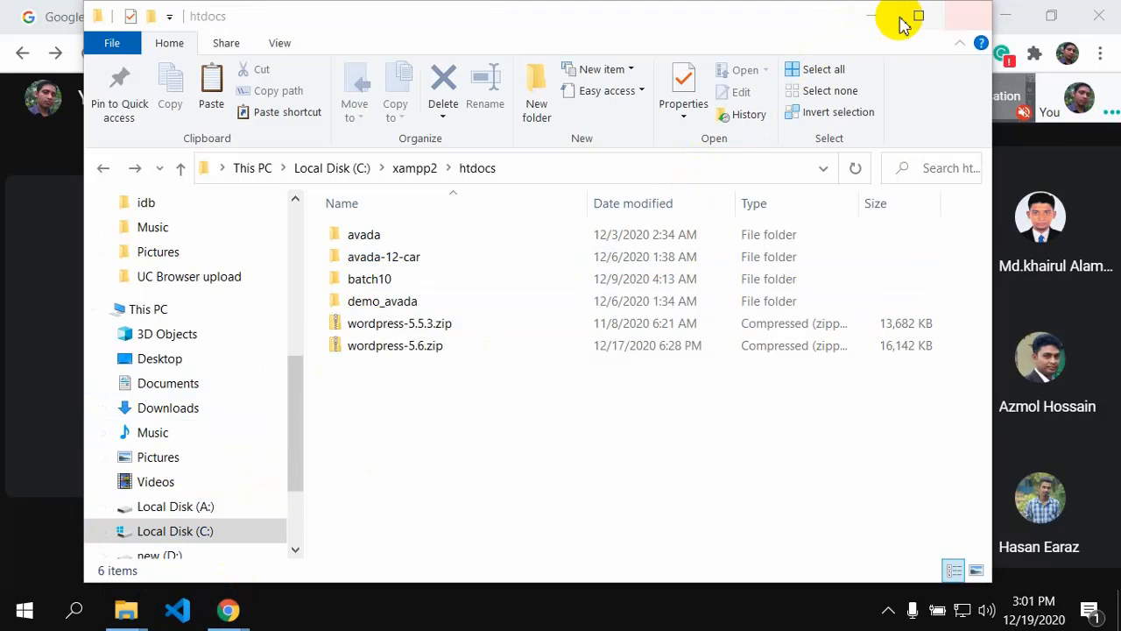
Step: Go up to the xampp2 folder and scroll its 52 items to locate xampp-control.exe
left_click(104, 170)
left_click(104, 170)
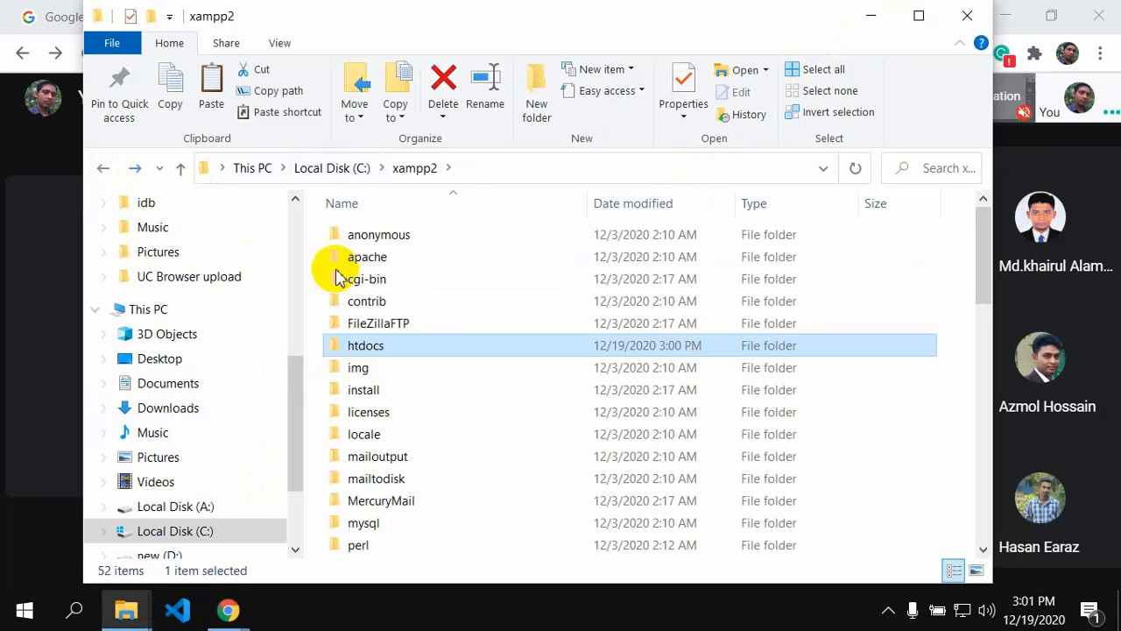
scroll(355, 368, "down", 5)
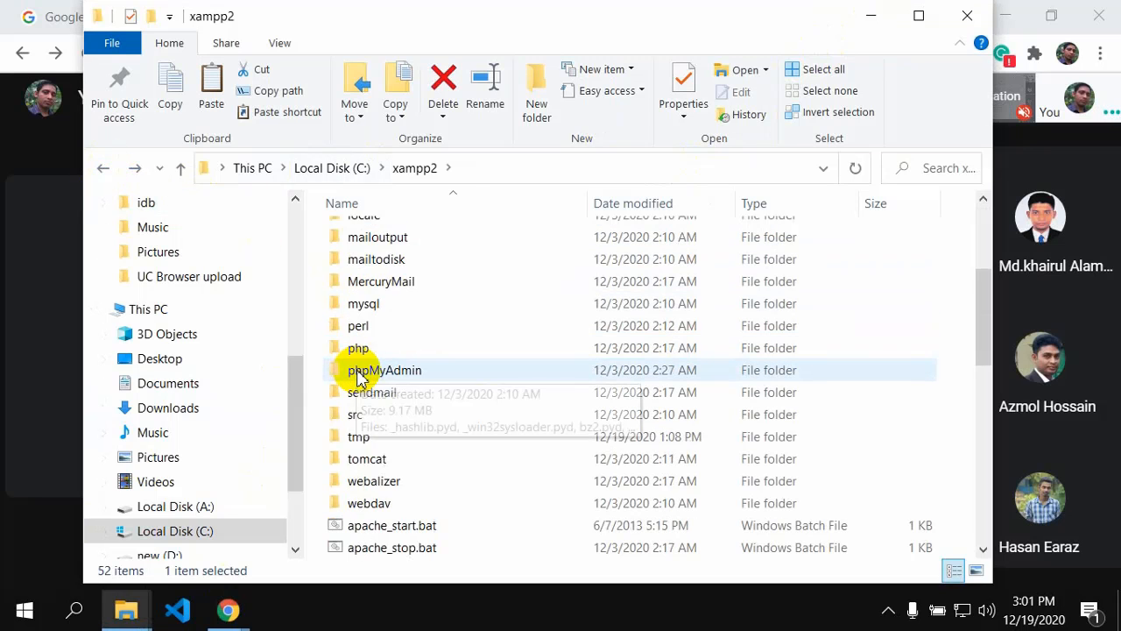
scroll(356, 377, "down", 8)
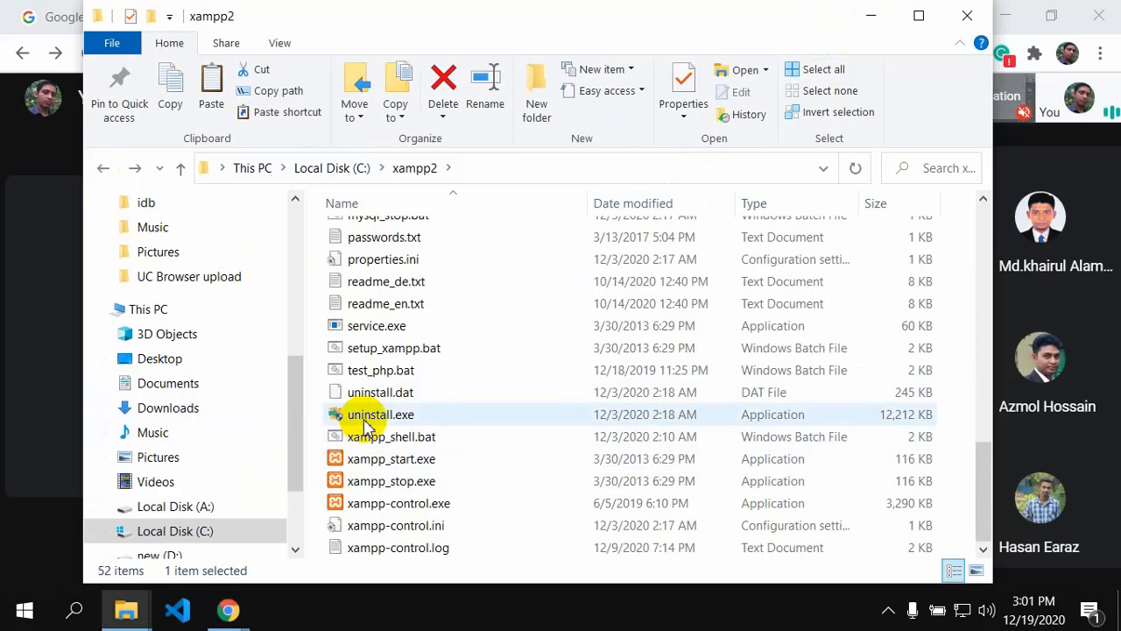
mouse_move(408, 424)
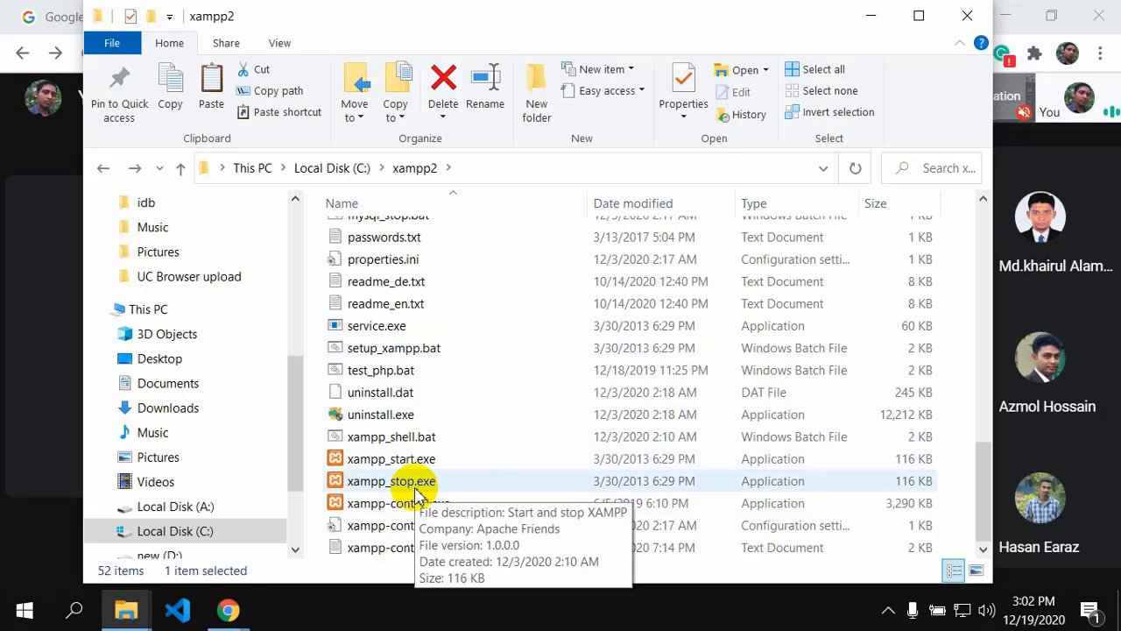
scroll(416, 473, "up", 12)
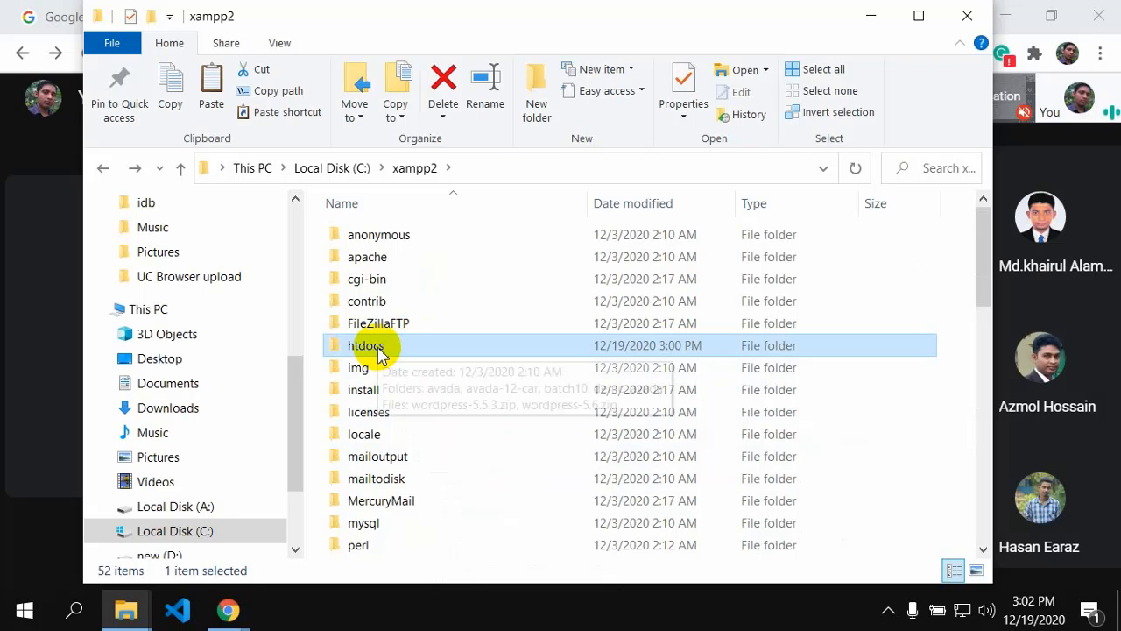
scroll(382, 353, "down", 10)
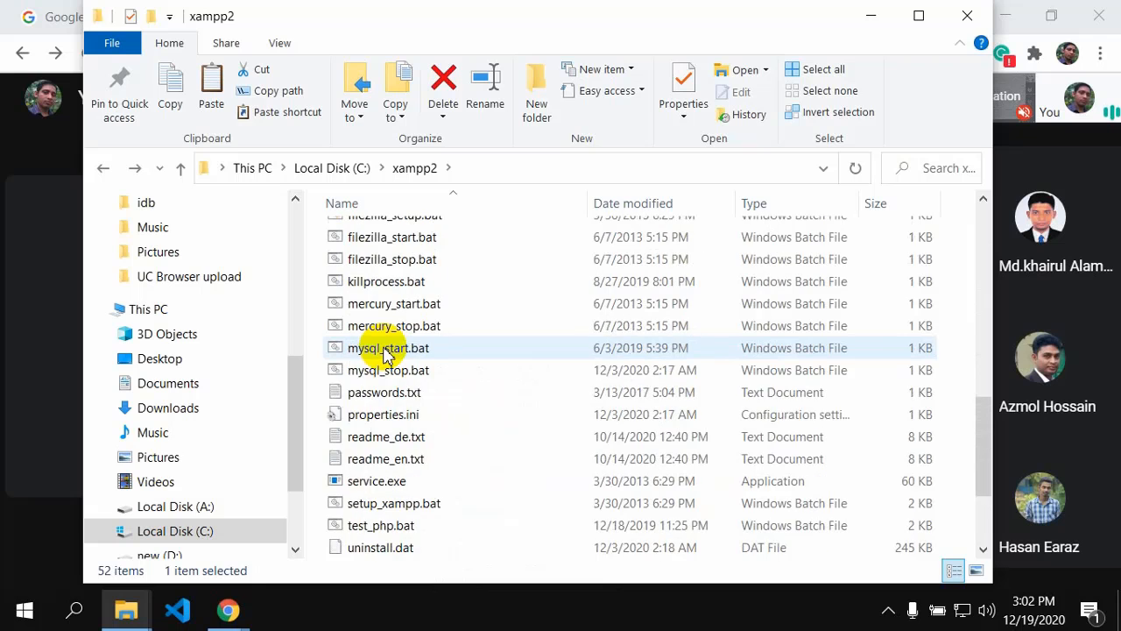
scroll(385, 355, "up", 3)
scroll(386, 355, "up", 6)
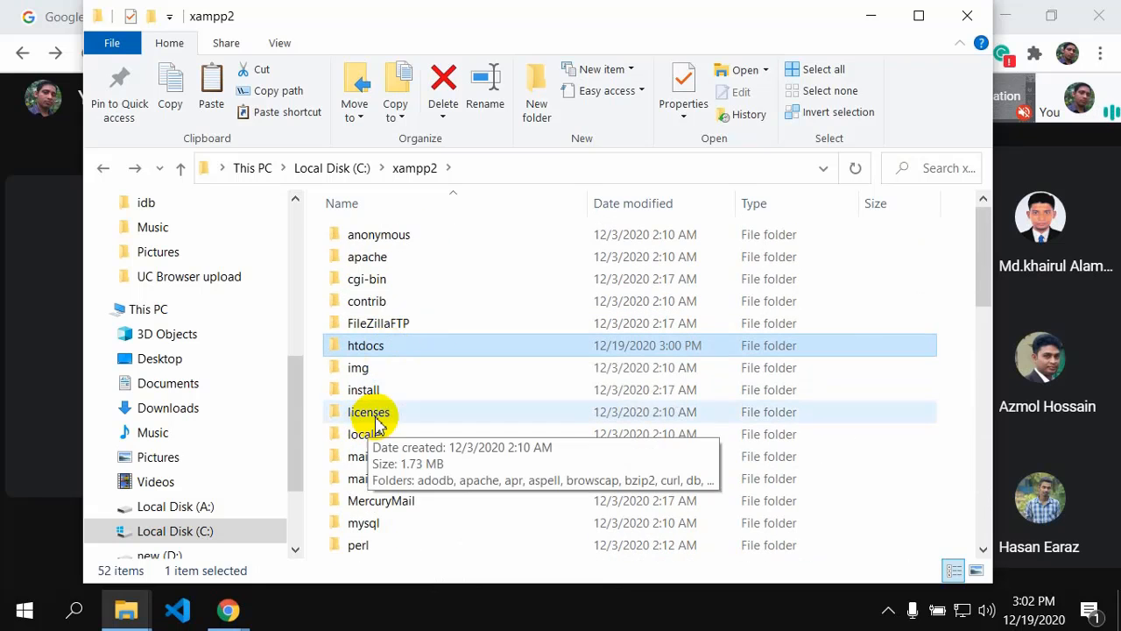
scroll(393, 481, "down", 5)
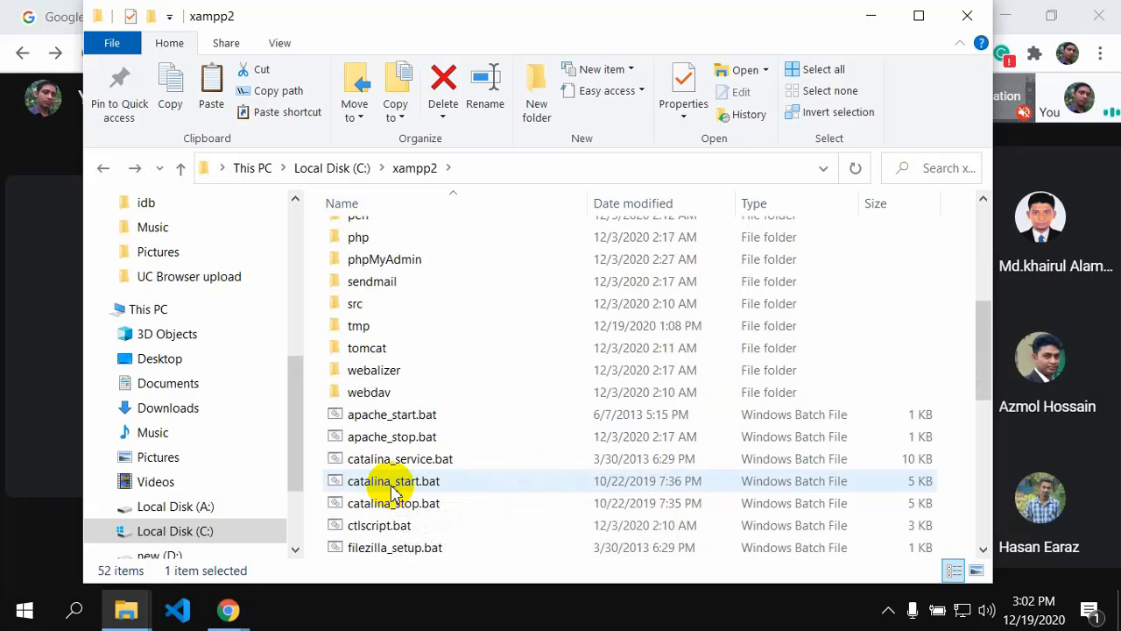
scroll(393, 481, "up", 5)
scroll(395, 438, "down", 6)
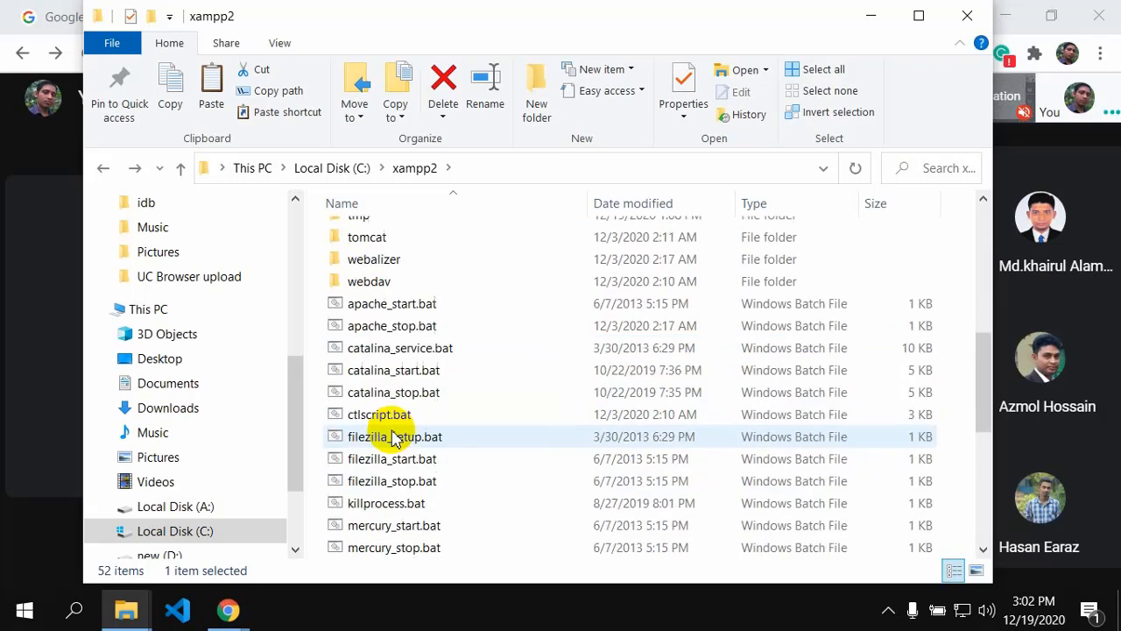
scroll(394, 438, "down", 5)
Step: Launch xampp-control.exe, create a shortcut to it, and cut that shortcut
left_click(396, 507)
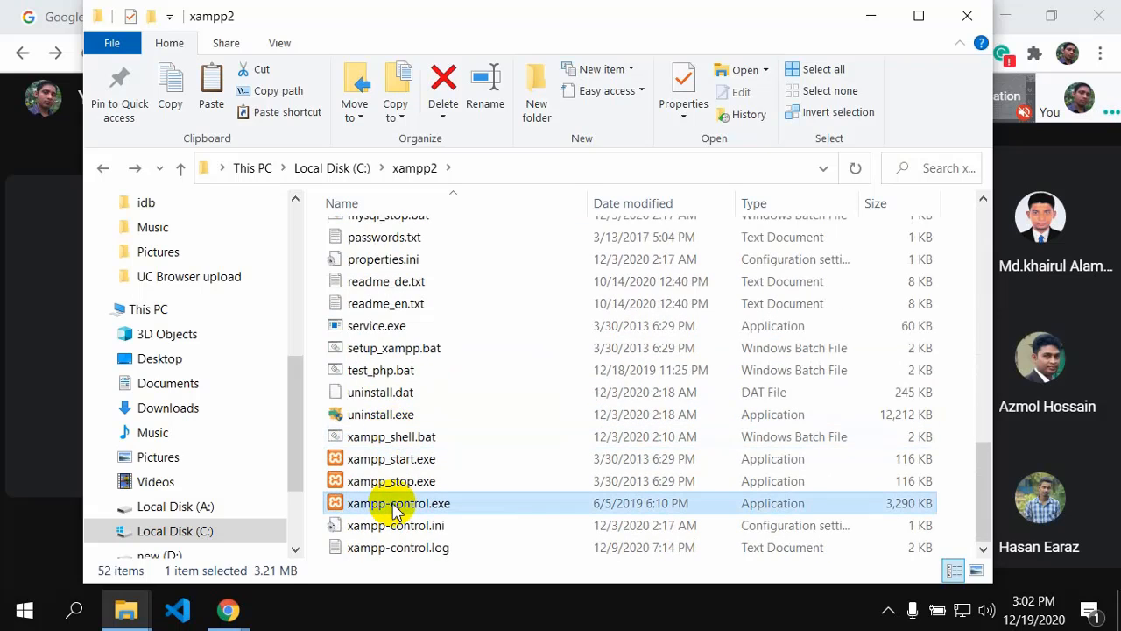
double_click(394, 505)
right_click(395, 505)
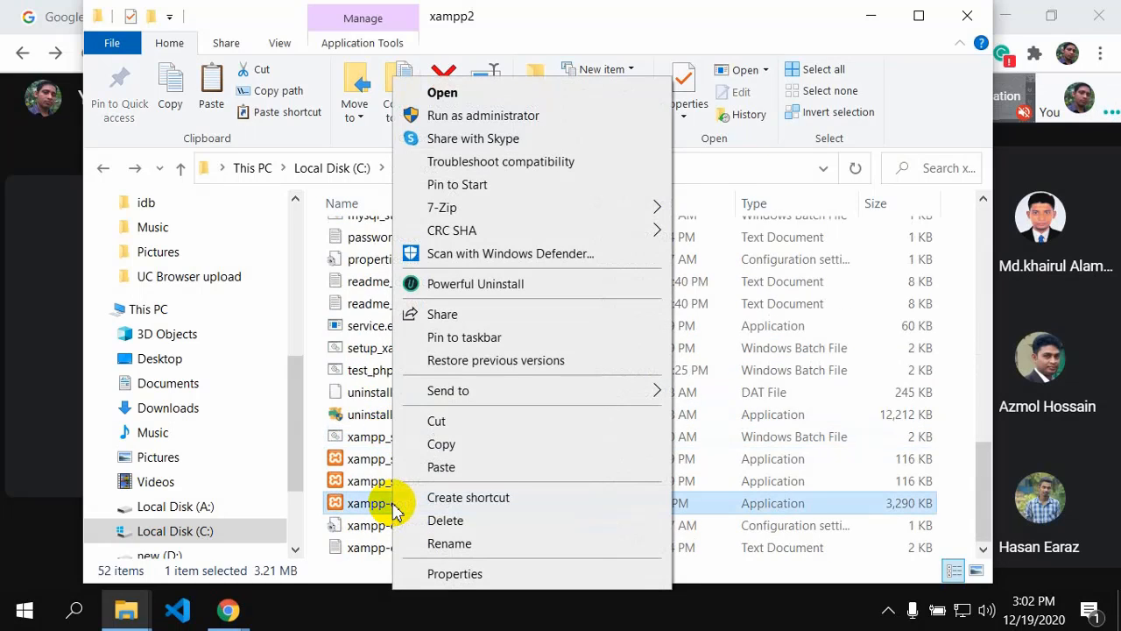
left_click(444, 497)
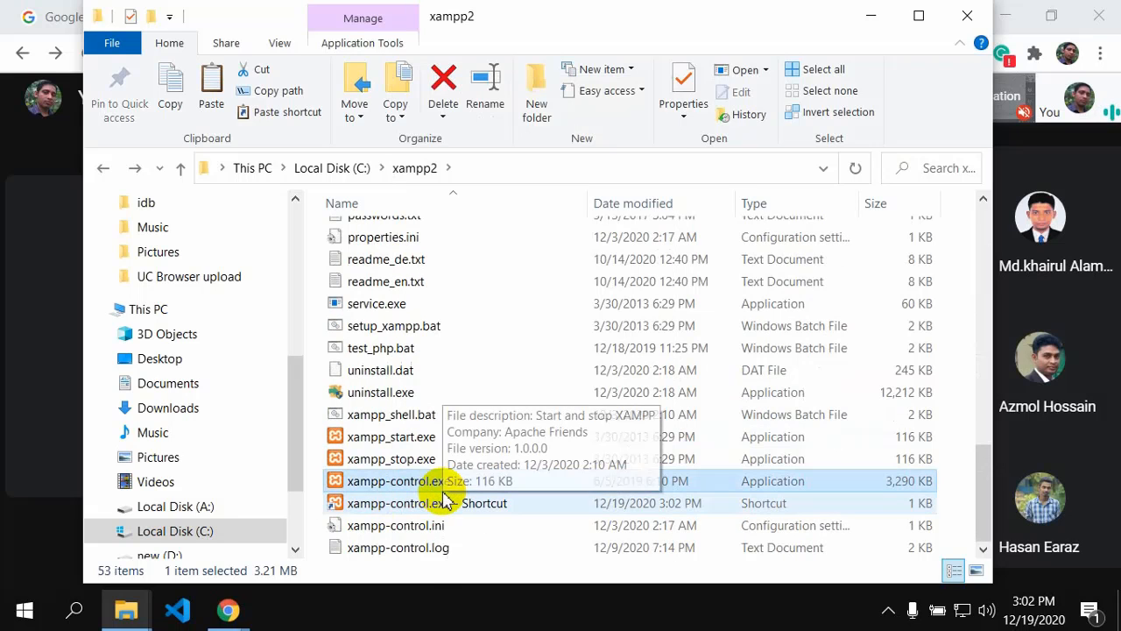
left_click(388, 507)
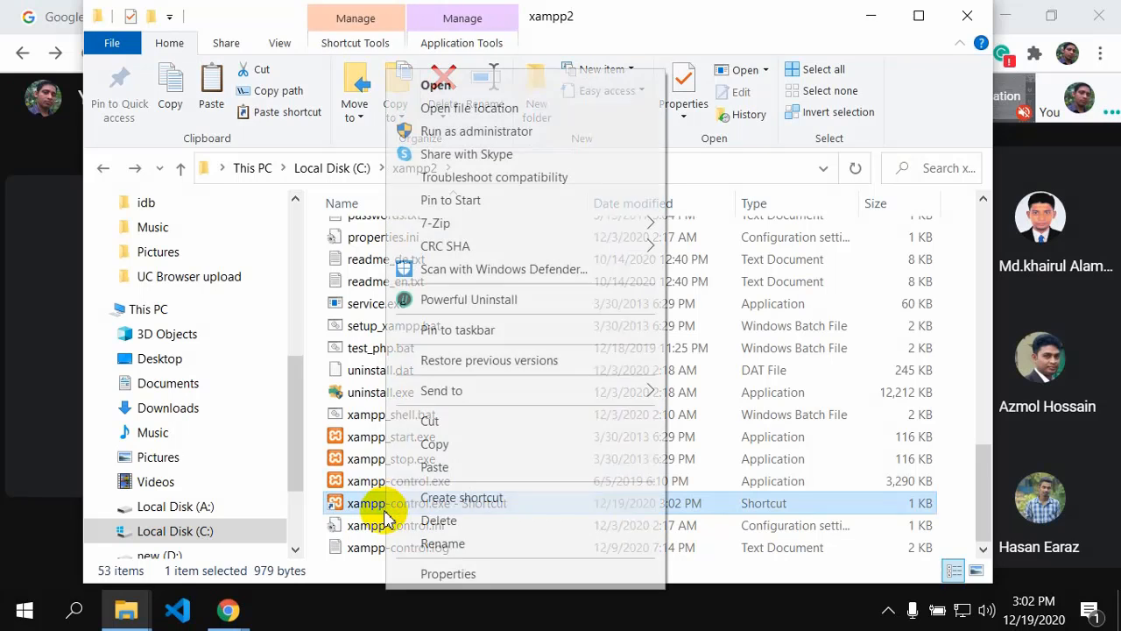
right_click(388, 507)
left_click(435, 422)
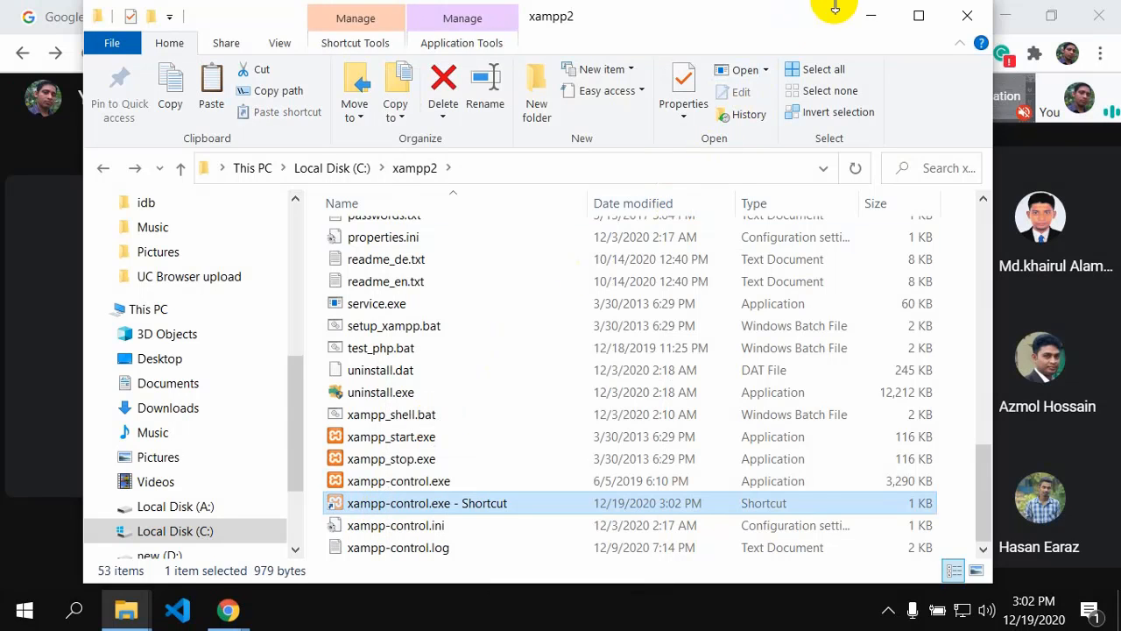
left_click(865, 14)
Step: Minimize the meeting window and select the XAMPP shortcuts on the desktop
left_click(1003, 17)
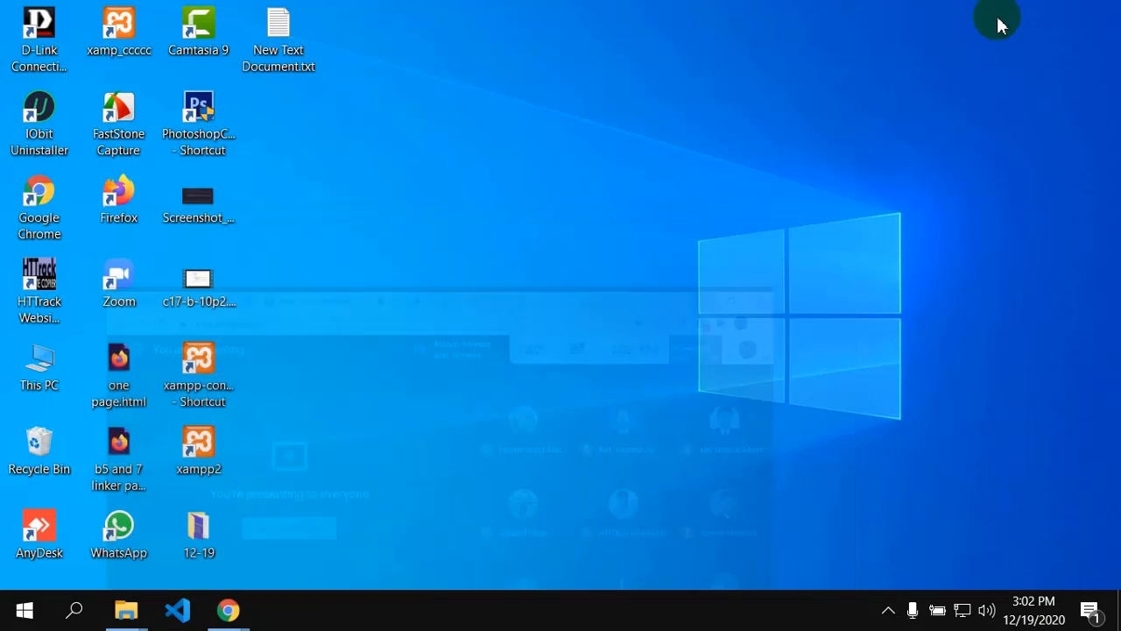
left_click(221, 453)
left_click(213, 373)
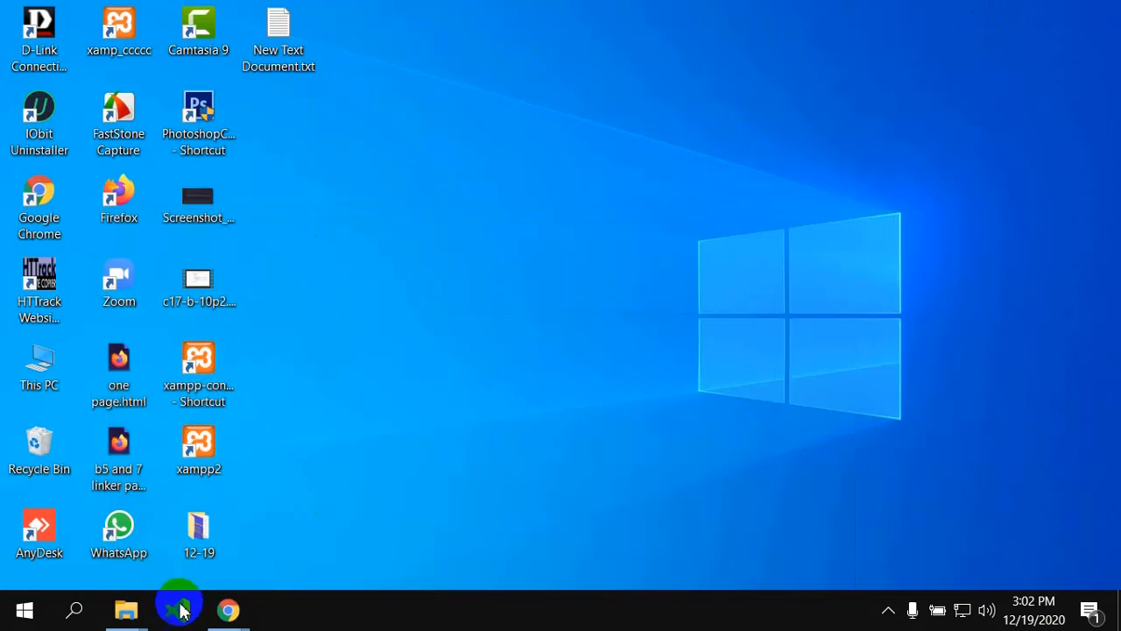
Step: Return to the xampp2 folder and delete the xampp-control.exe - Shortcut file
mouse_move(126, 611)
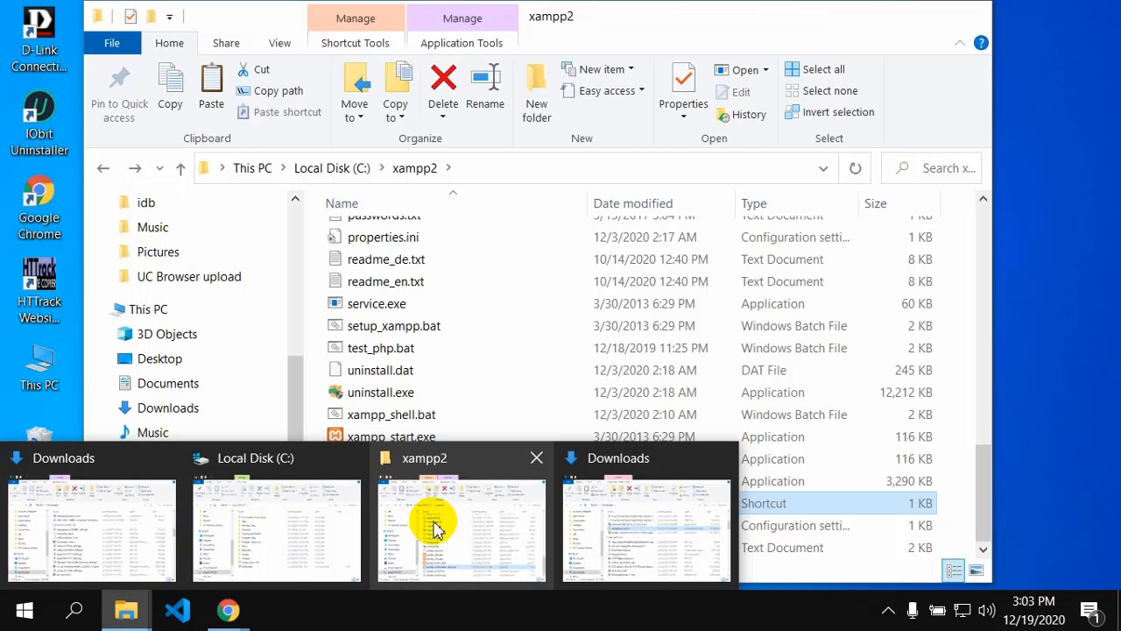
left_click(436, 524)
left_click(438, 501)
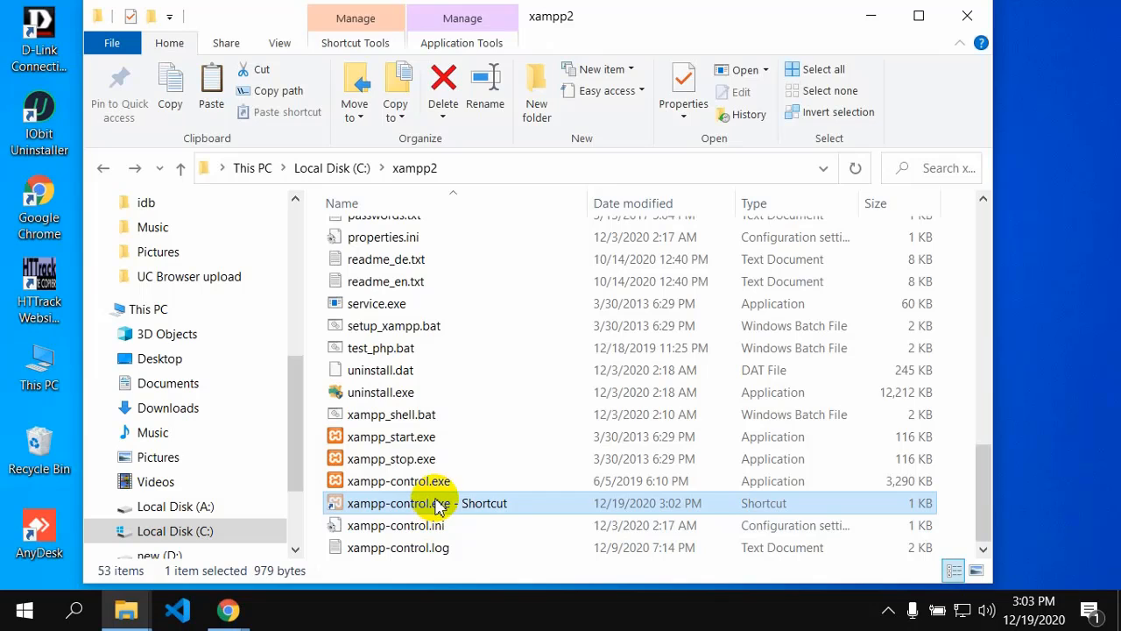
key("BackSpace")
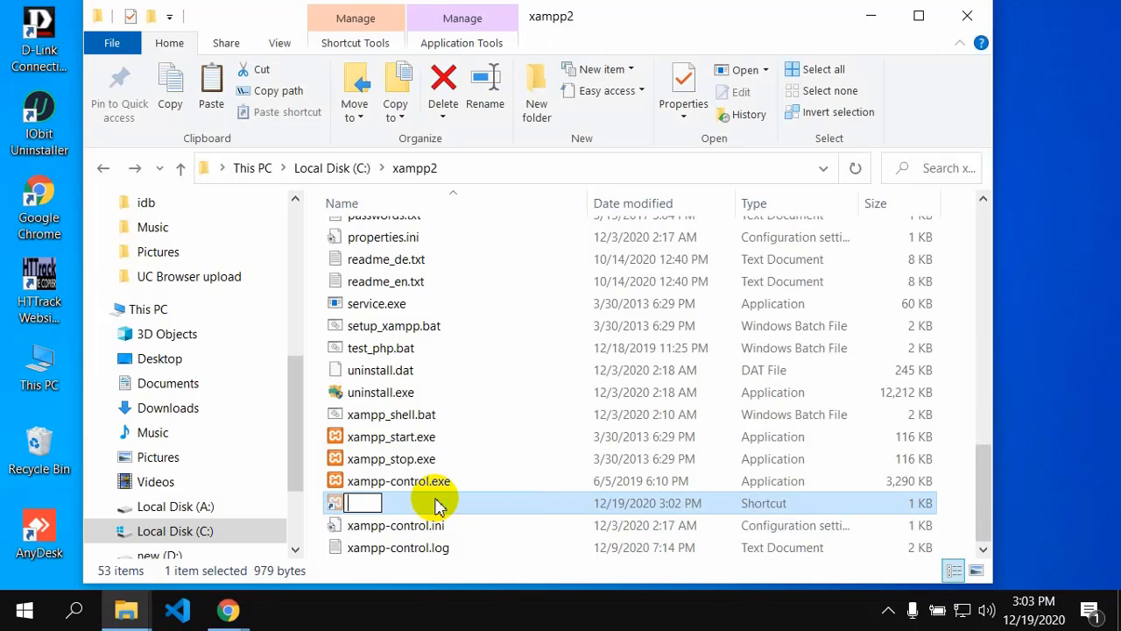
key("Escape")
left_click(376, 503)
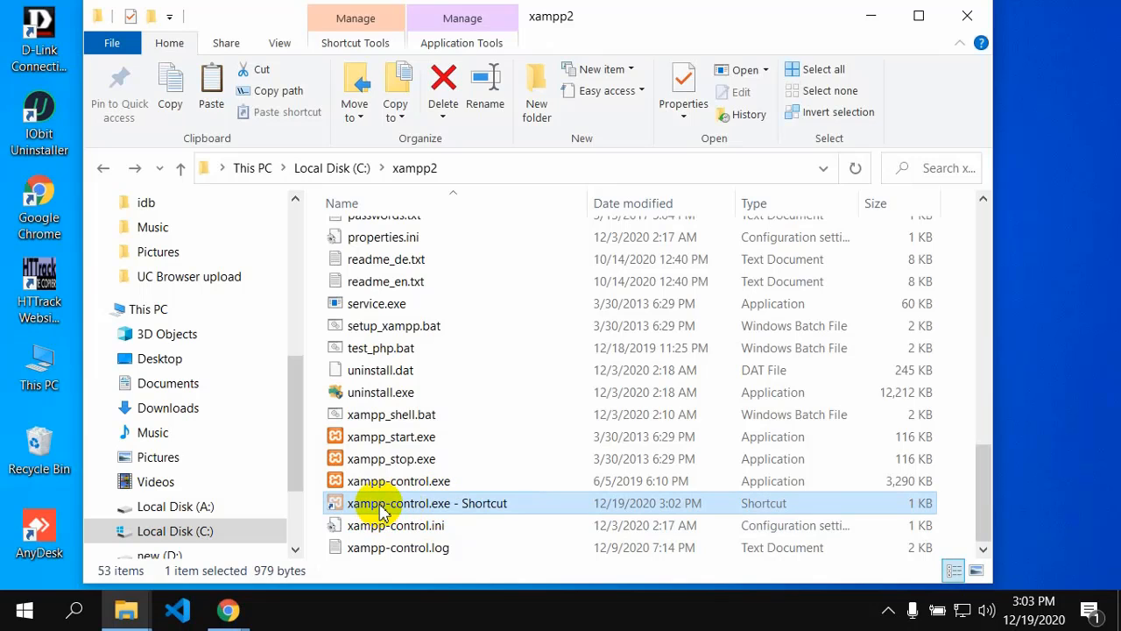
left_click(484, 546)
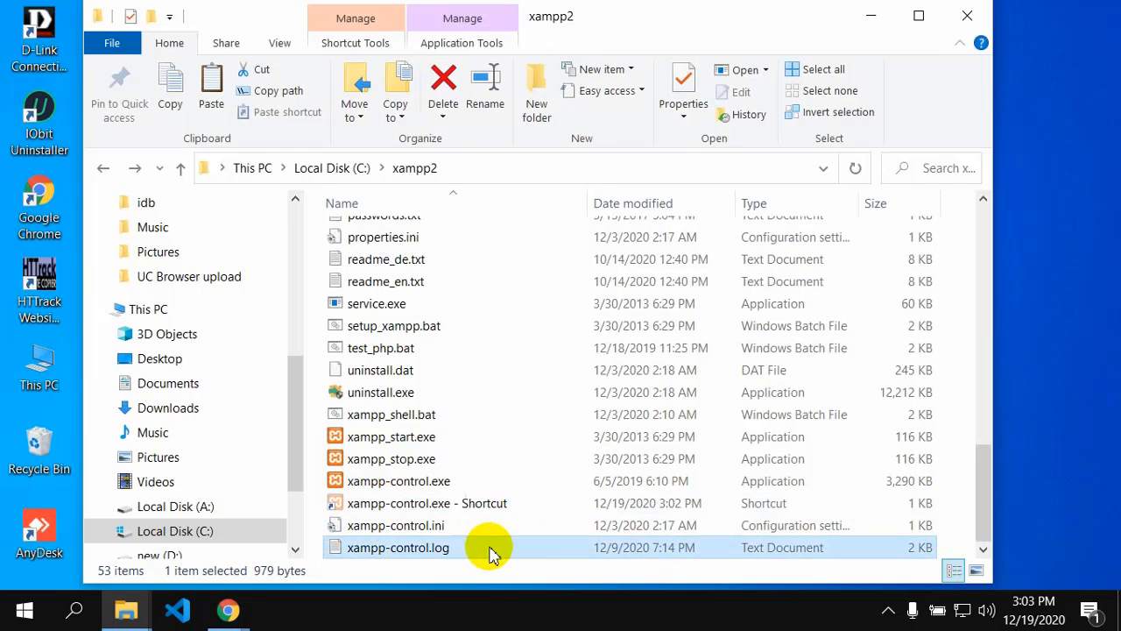
left_click(403, 510)
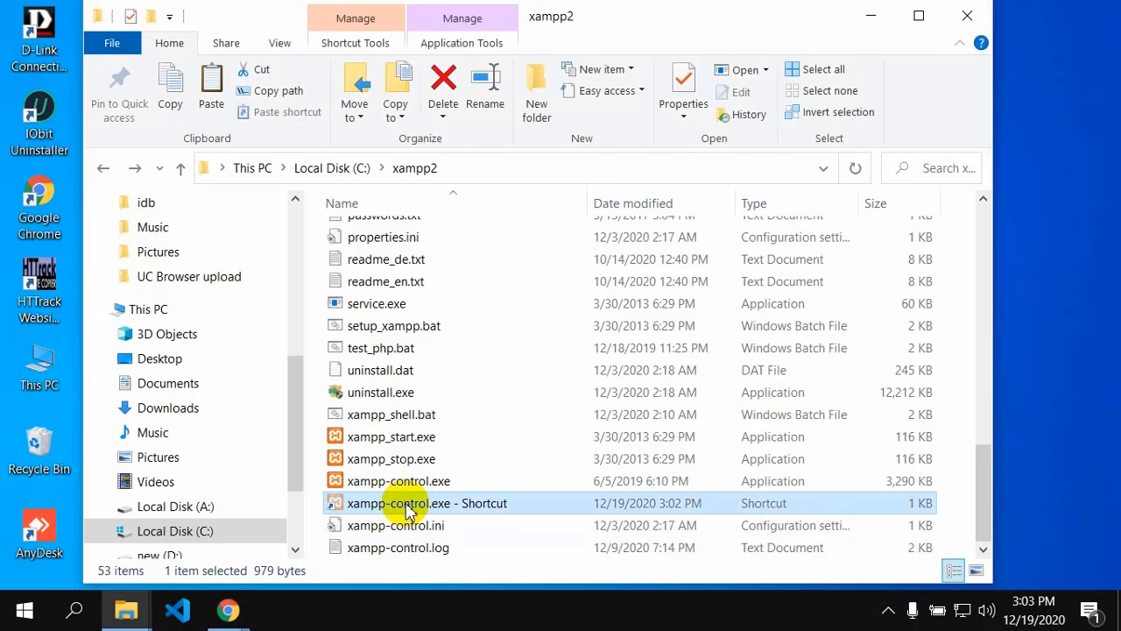
key("Delete")
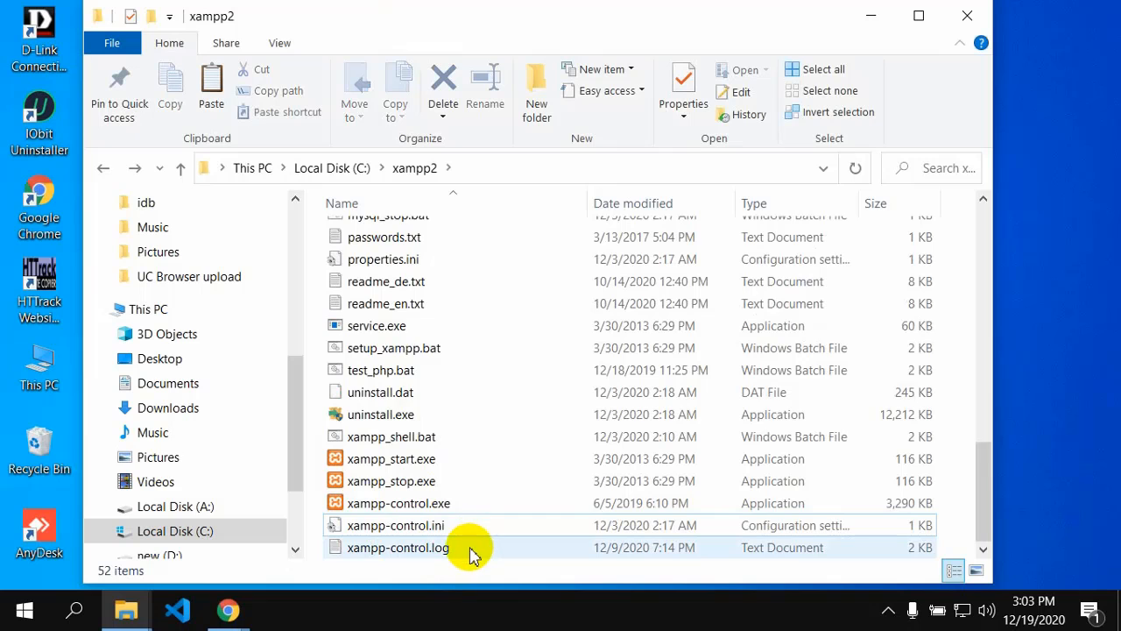
scroll(426, 350, "up", 6)
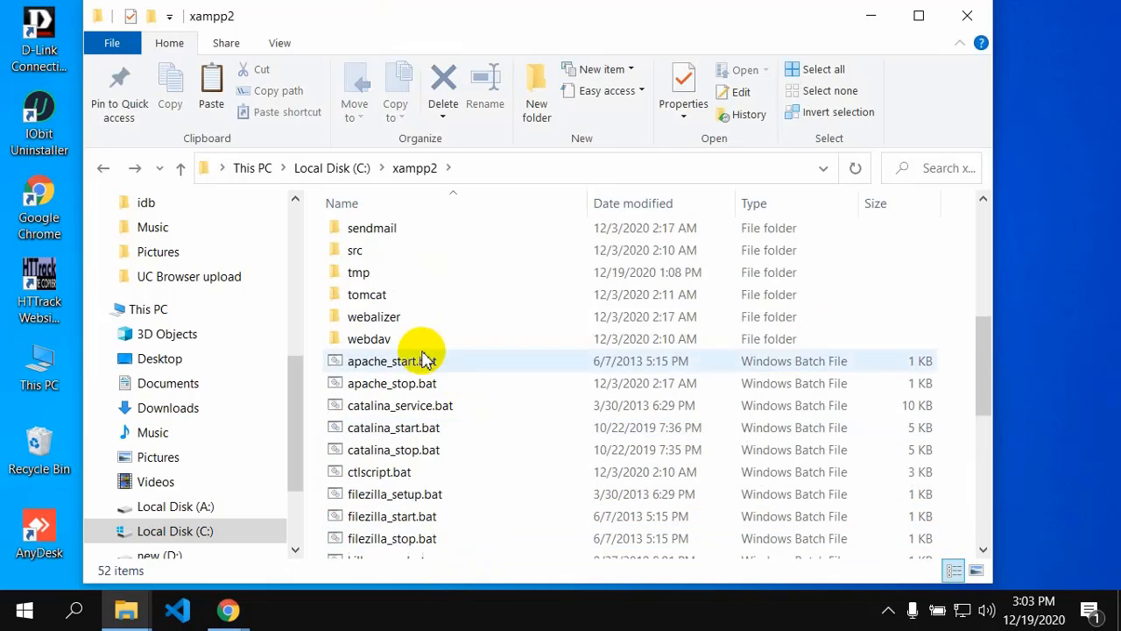
Step: Close the folder, refresh the desktop, and launch the xampp2 XAMPP Control Panel maximized
left_click(969, 18)
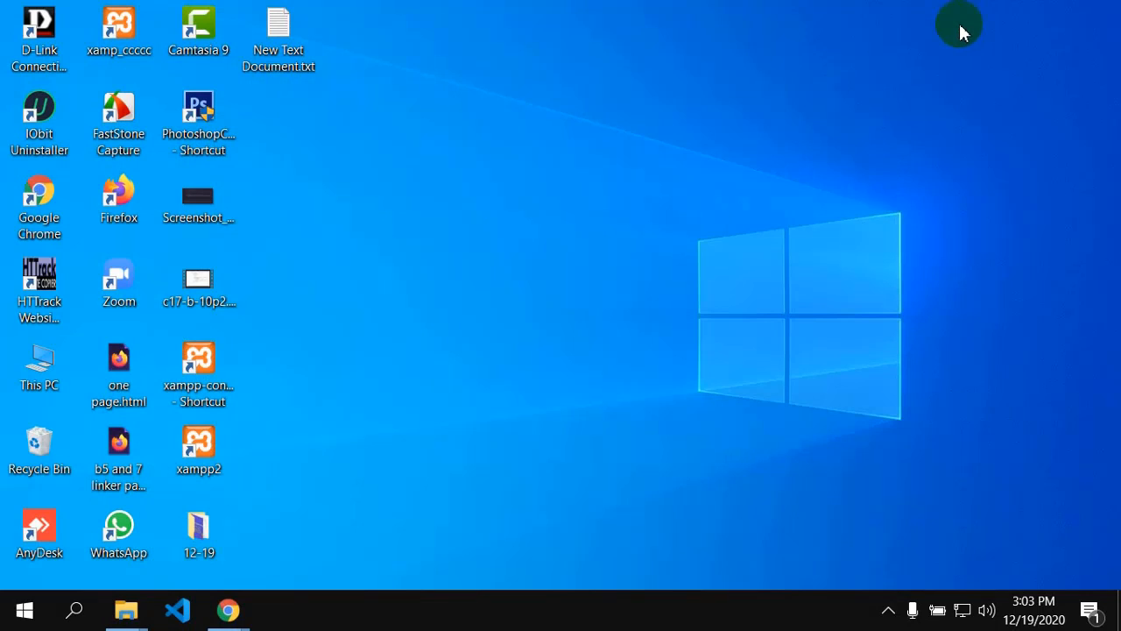
right_click(562, 186)
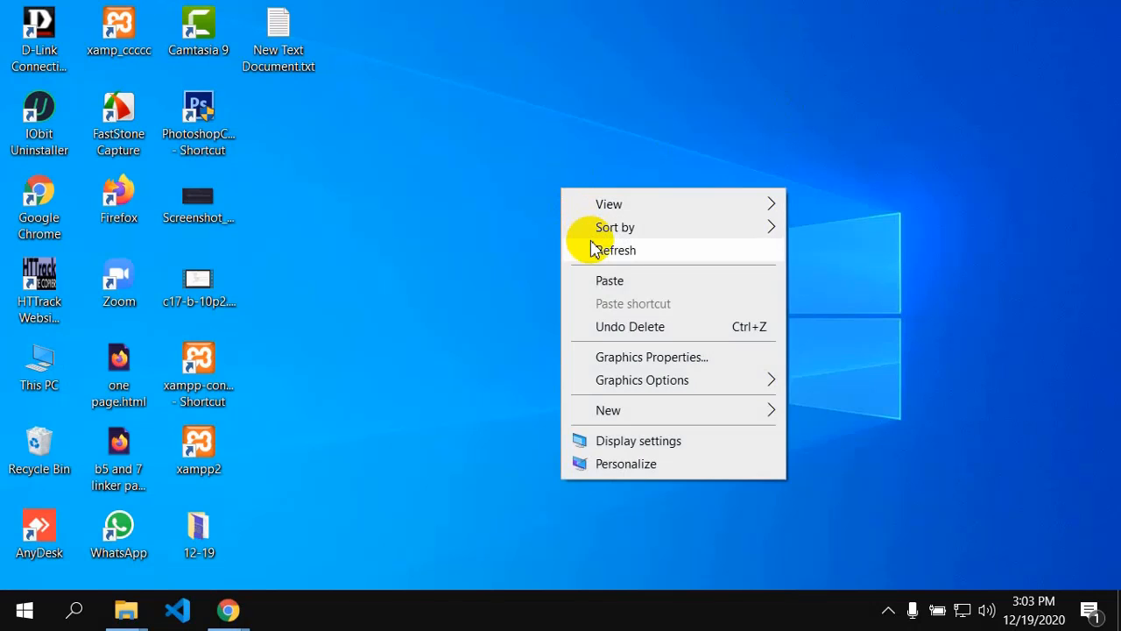
left_click(593, 248)
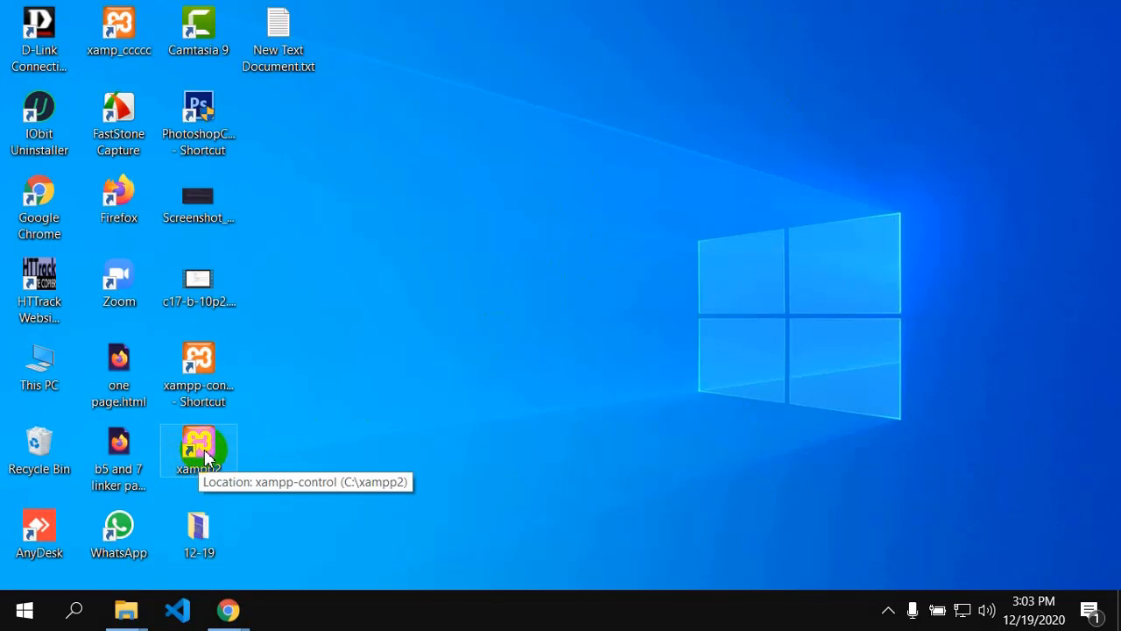
double_click(204, 452)
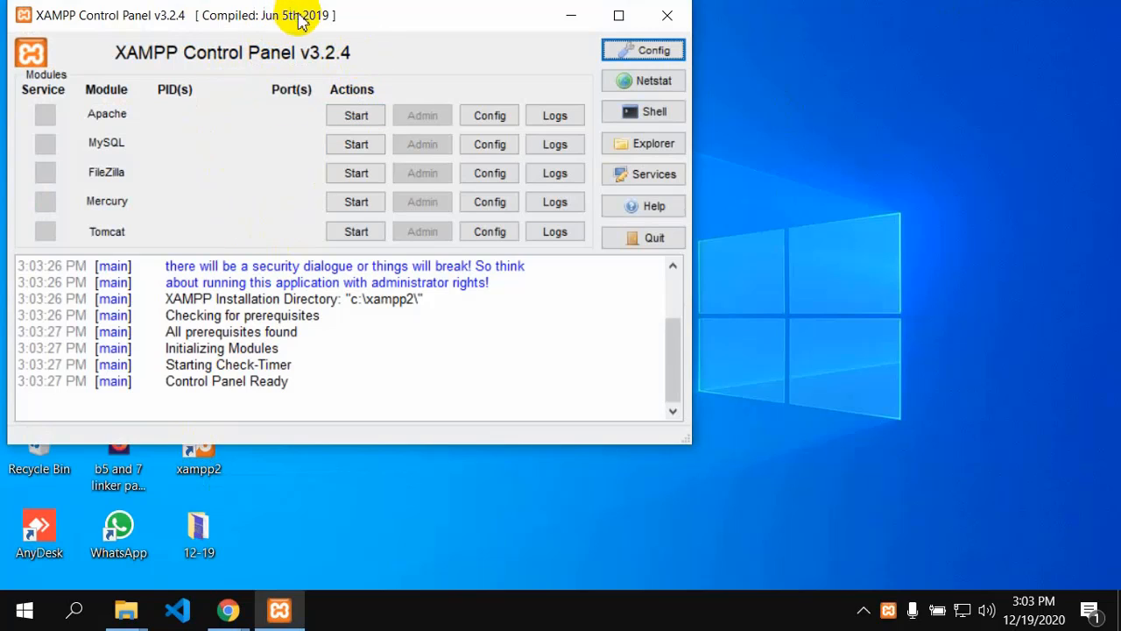
left_click(619, 15)
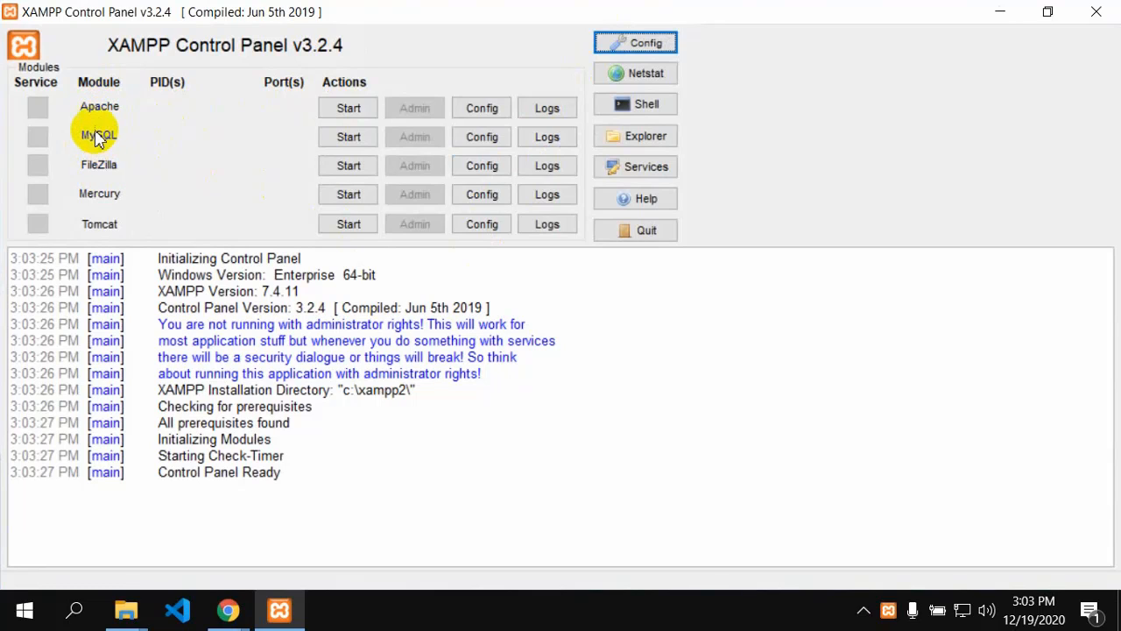
Step: Start the Apache and MySQL servers in XAMPP Control Panel
left_click(348, 108)
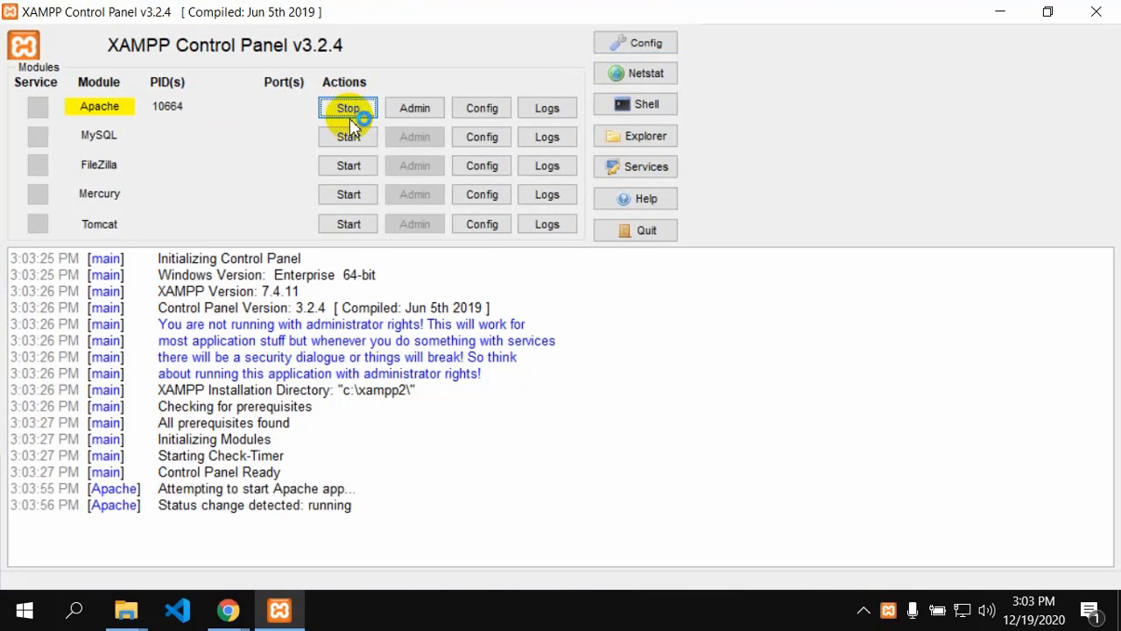
left_click(349, 137)
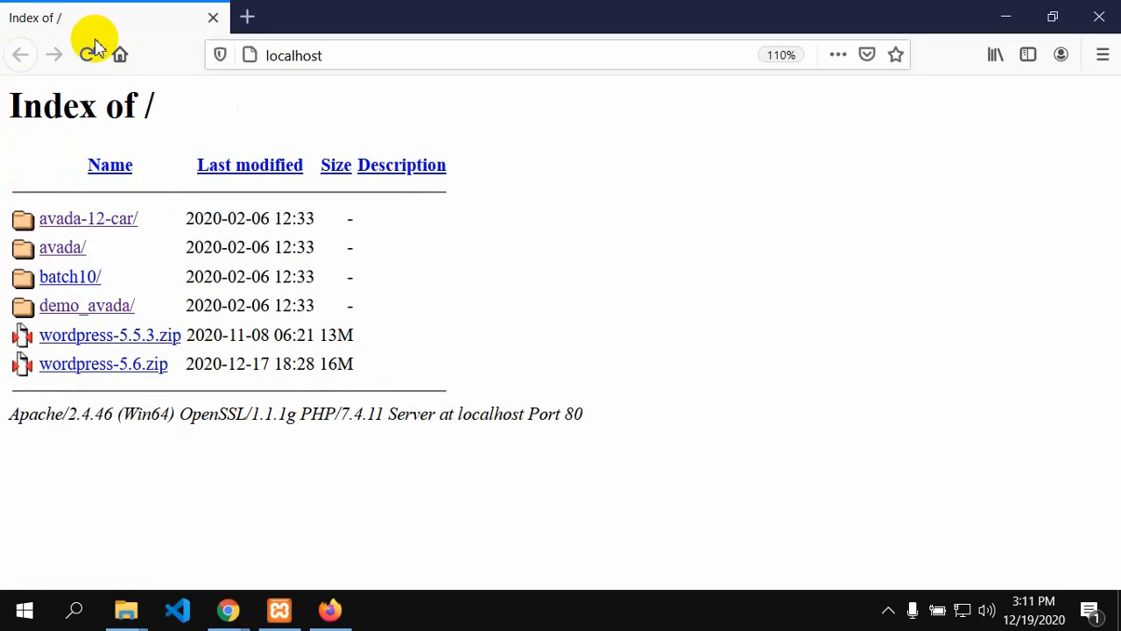
Step: Reopen localhost from Apache's Admin button and open the batch10 folder's WordPress setup in Firefox
left_click(213, 18)
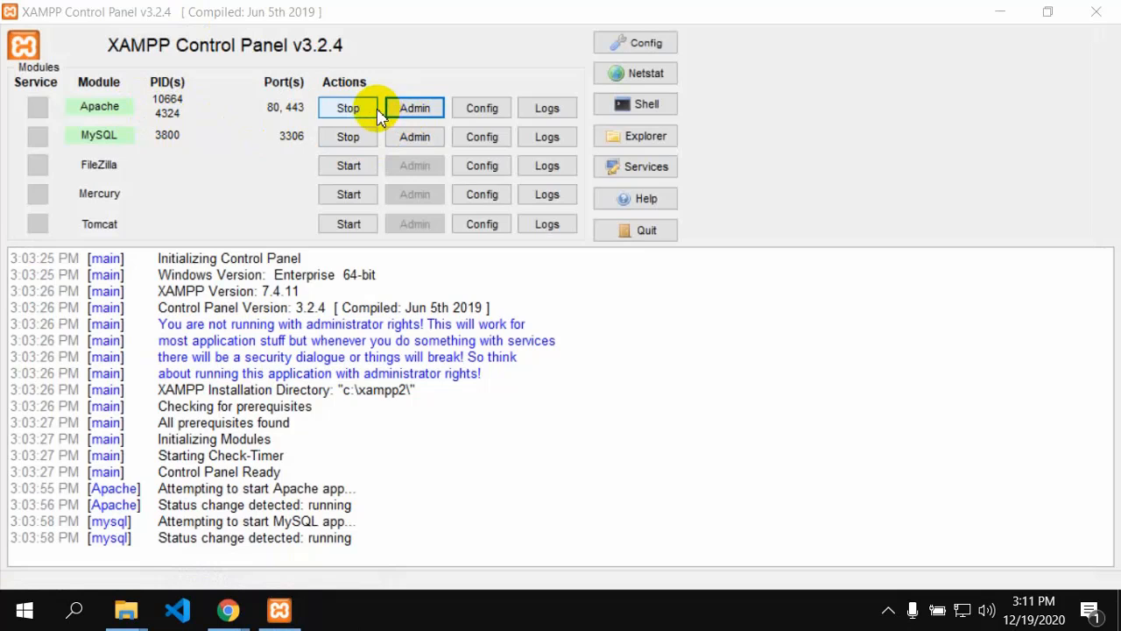
left_click(429, 111)
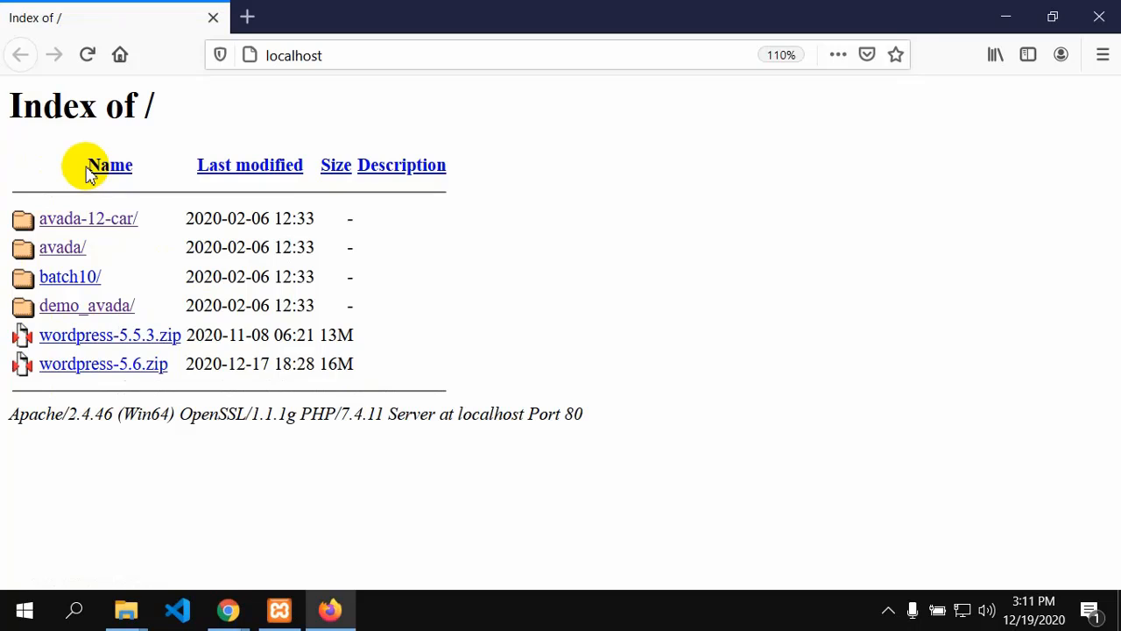
left_click(59, 285)
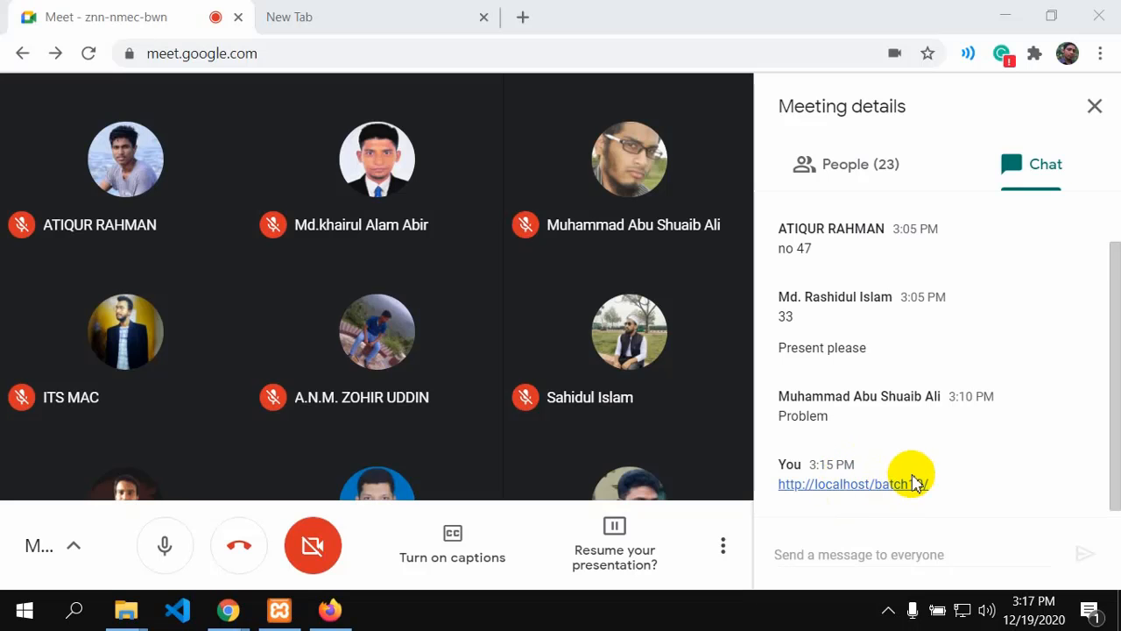
left_click(330, 610)
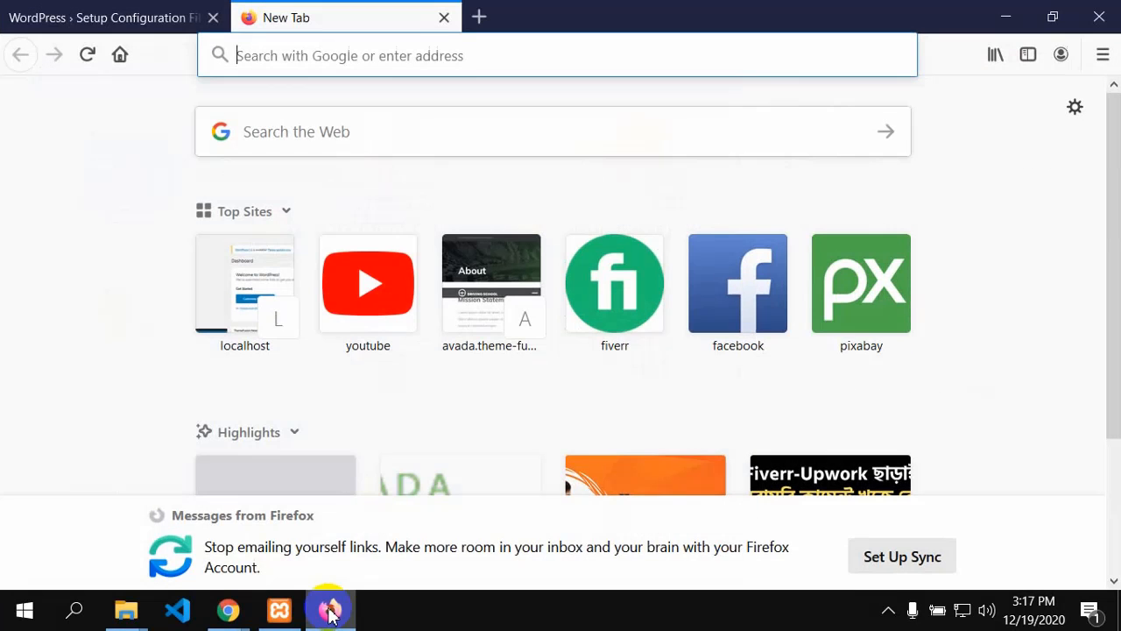
Step: Show the WordPress Setup Configuration tab for batch10, then return to the Google Meet call
left_click(114, 11)
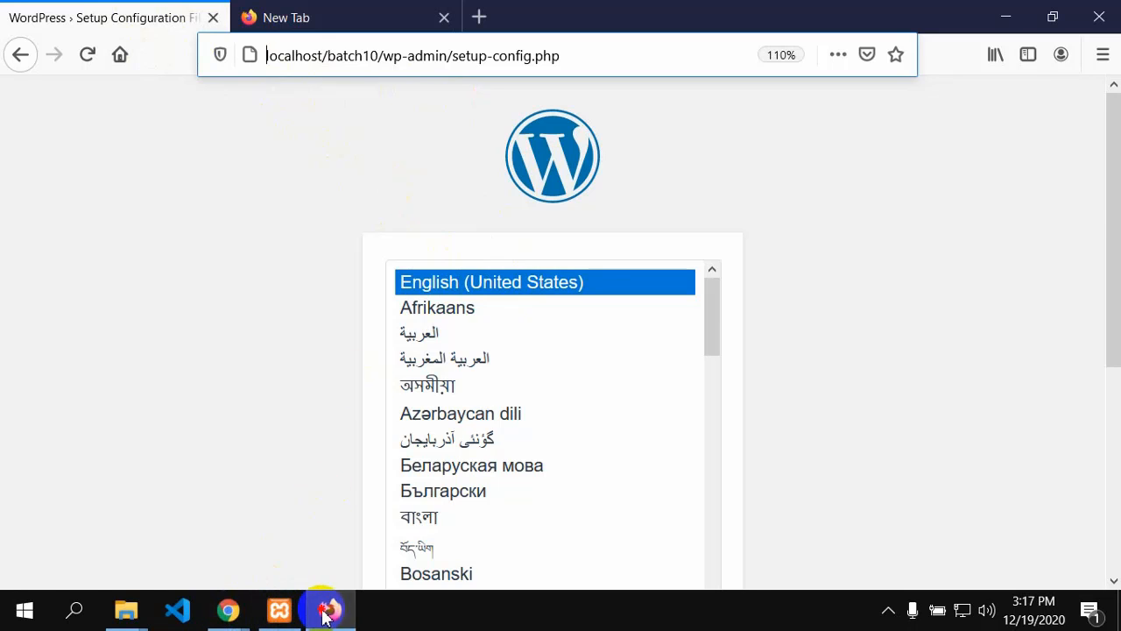
left_click(227, 609)
mouse_move(228, 610)
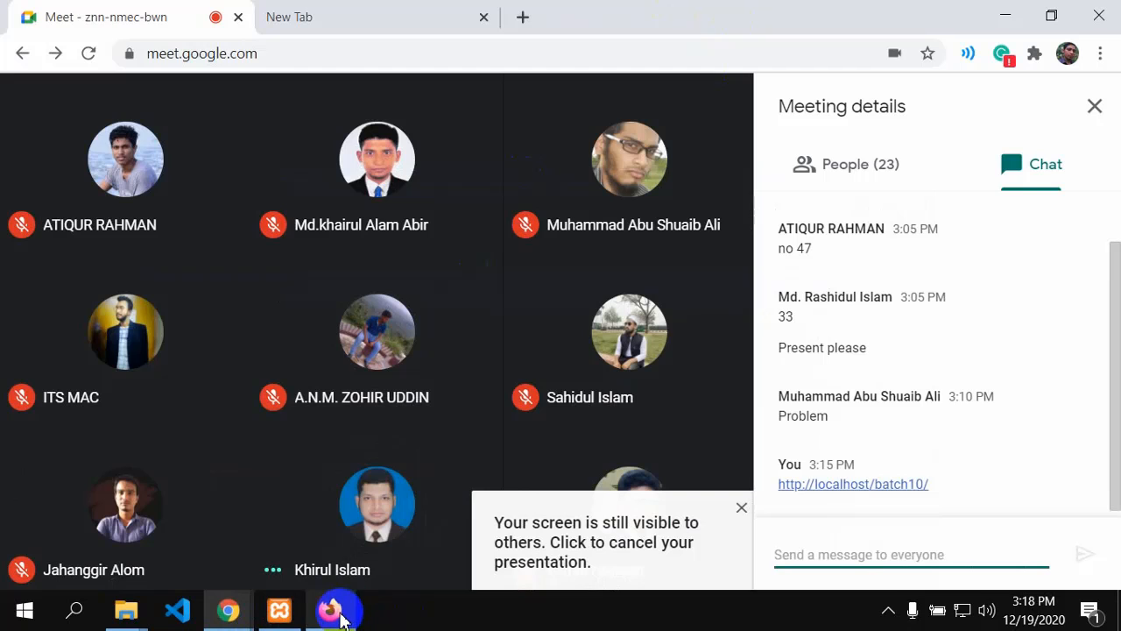
Step: Minimize Firefox, close the Meet details panel and stop the paused screen presentation
left_click(336, 611)
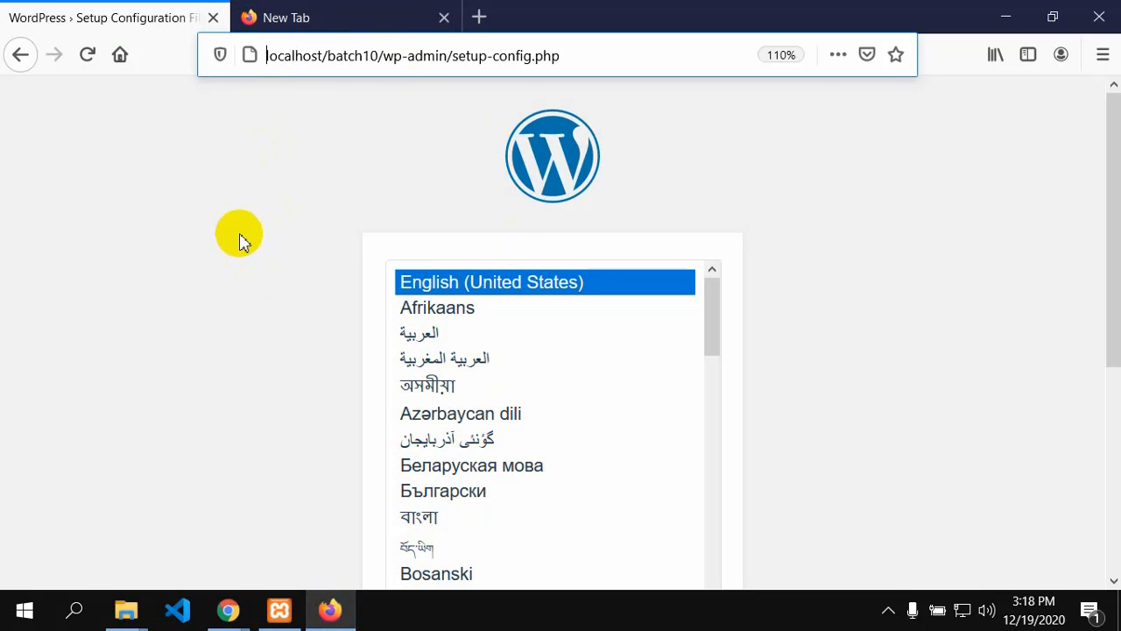
left_click(1027, 16)
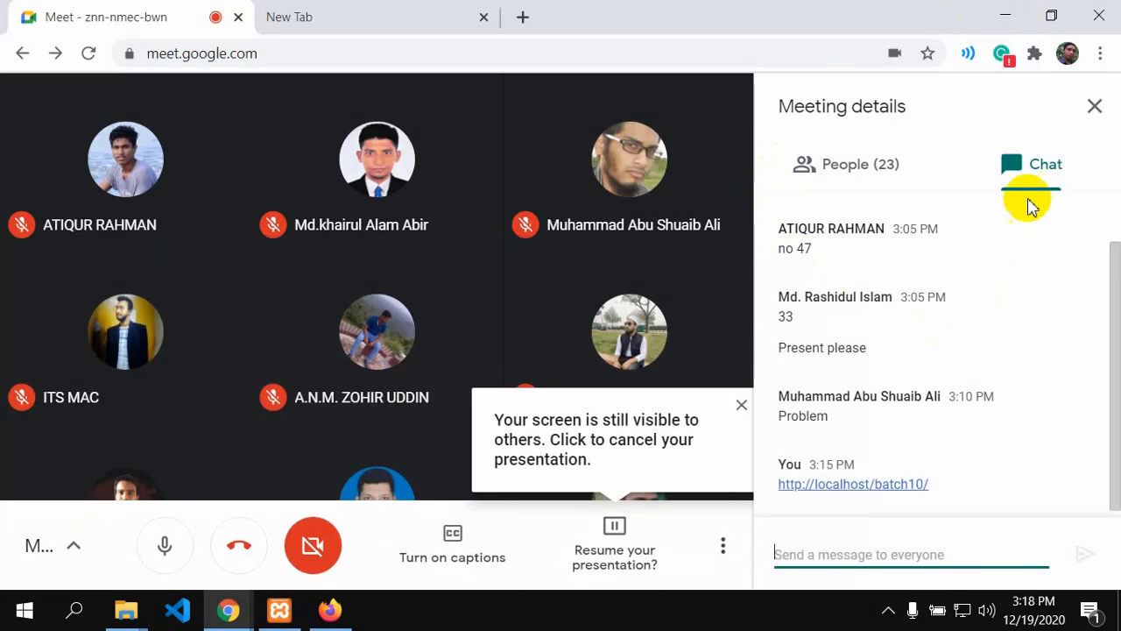
left_click(1094, 106)
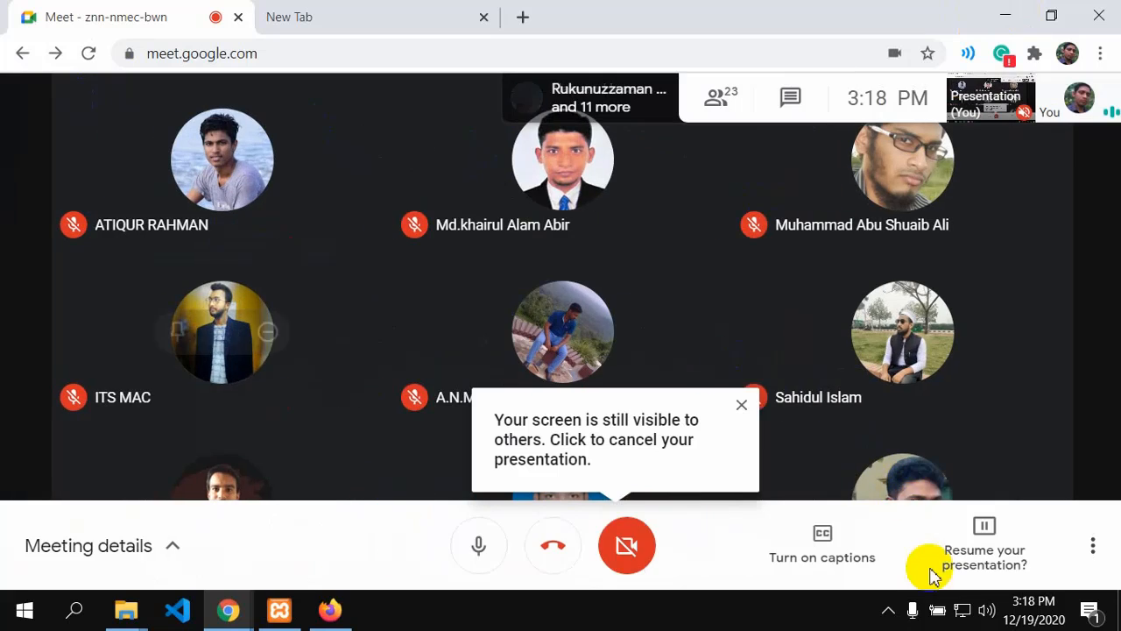
left_click(972, 571)
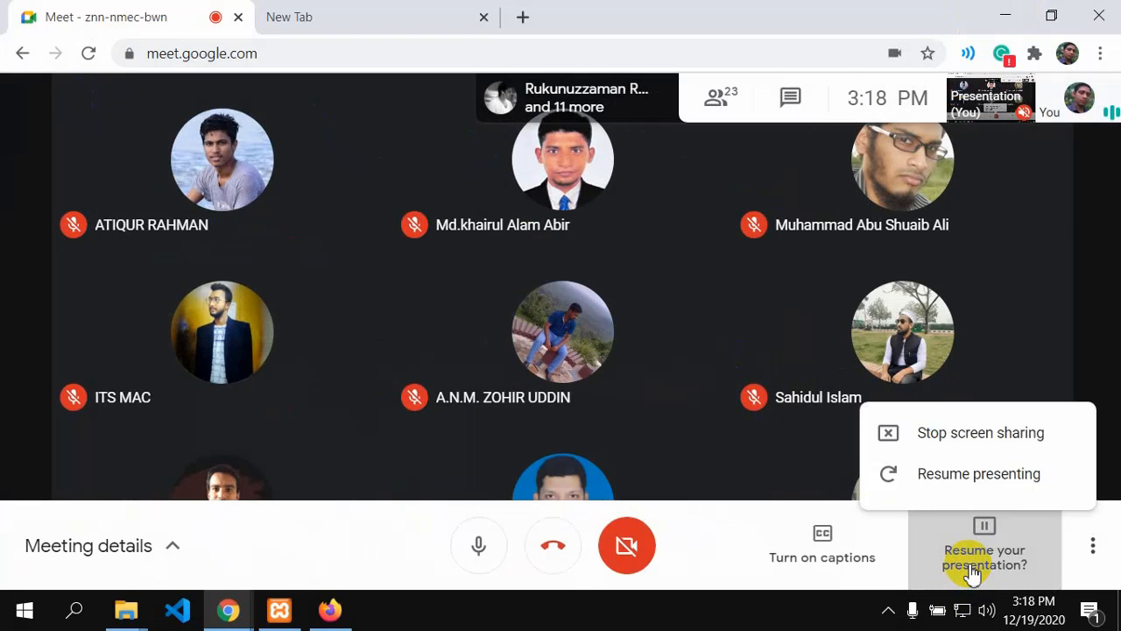
left_click(955, 429)
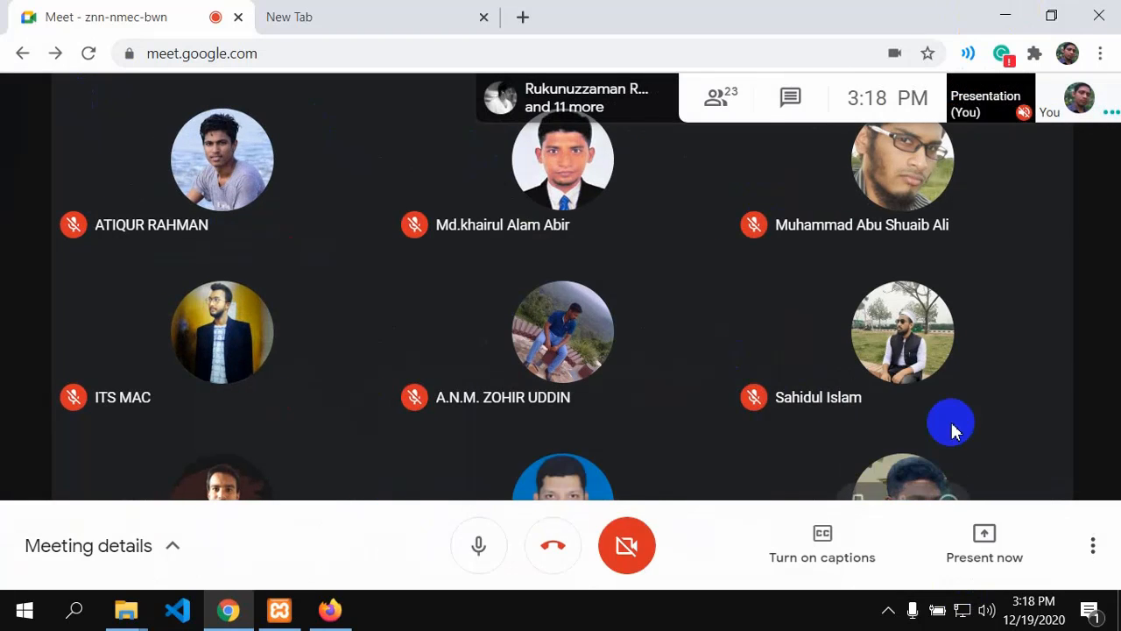
left_click(982, 556)
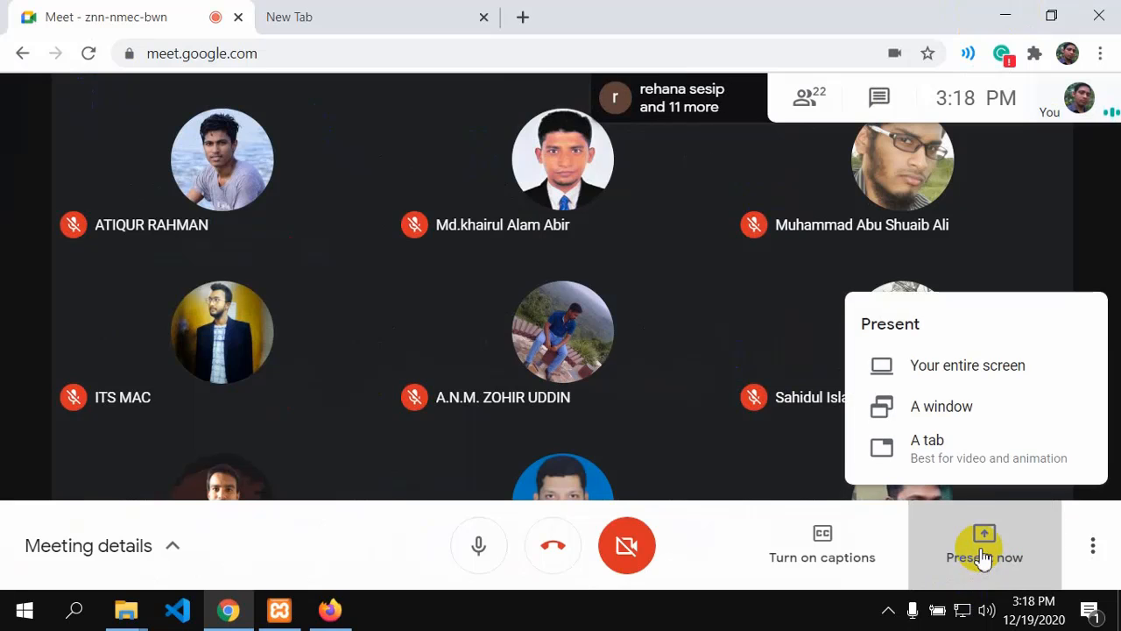
left_click(965, 381)
left_click(525, 307)
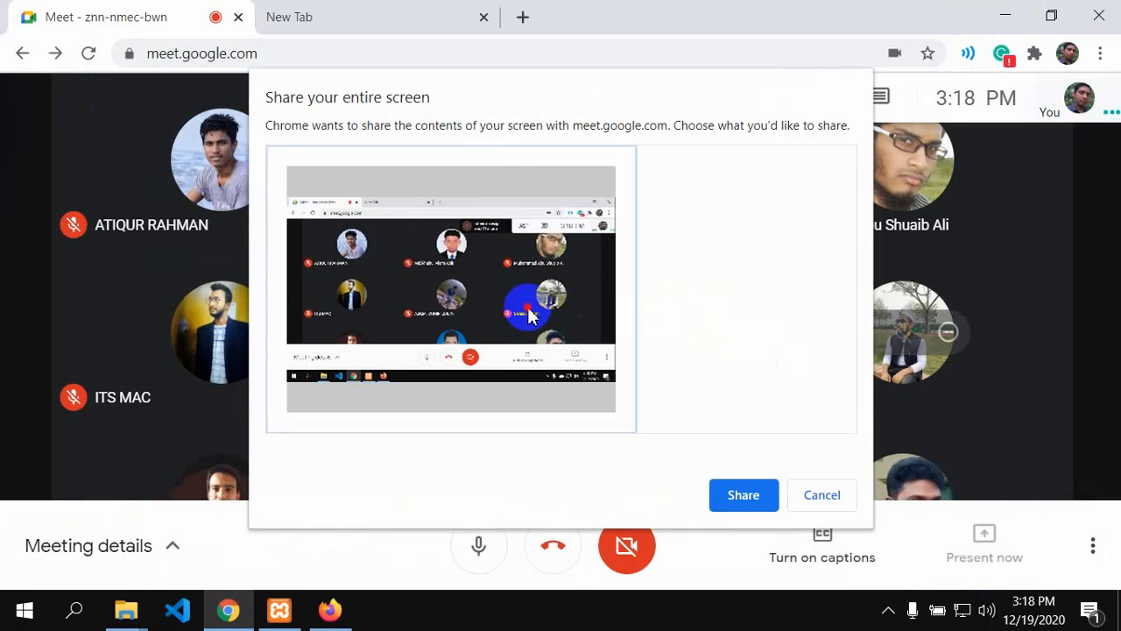
left_click(741, 496)
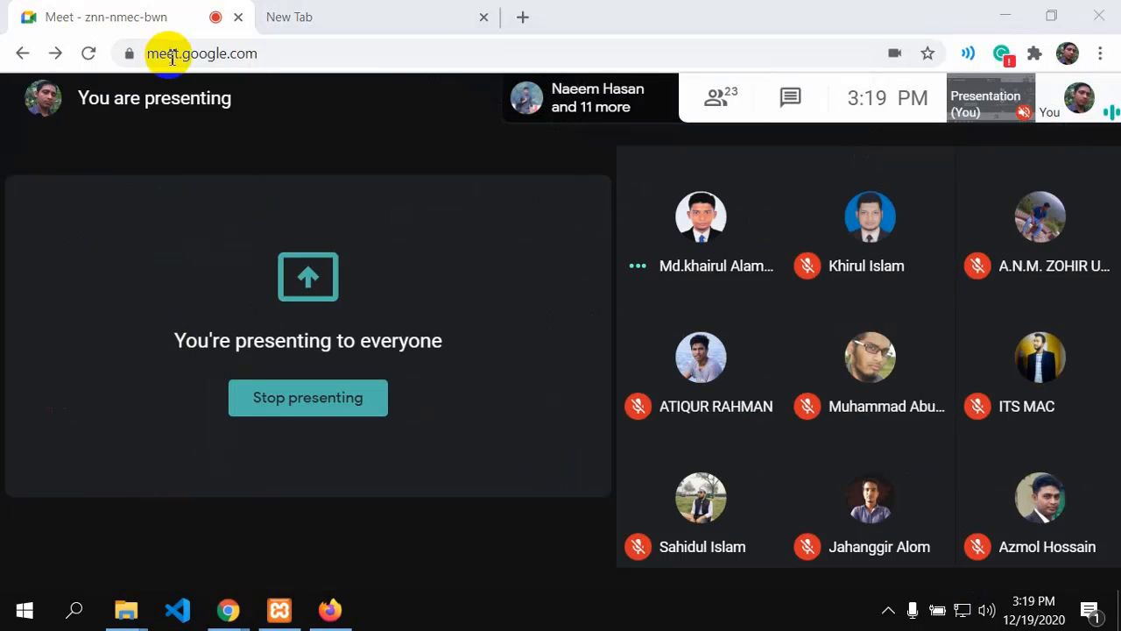
left_click(171, 54)
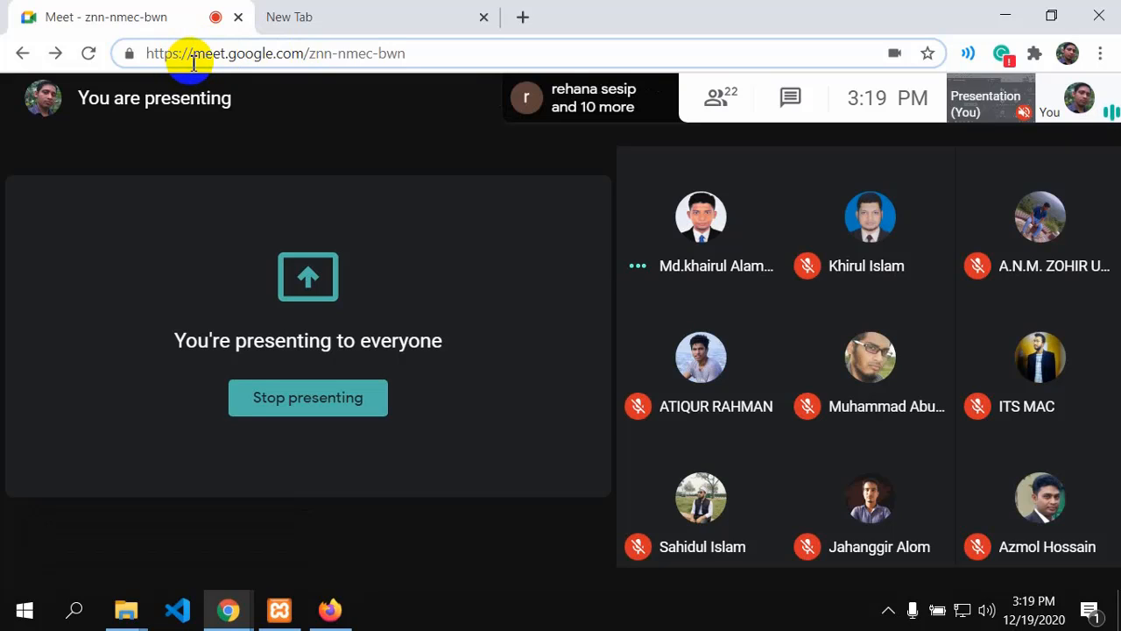
left_click_drag(191, 54, 151, 58)
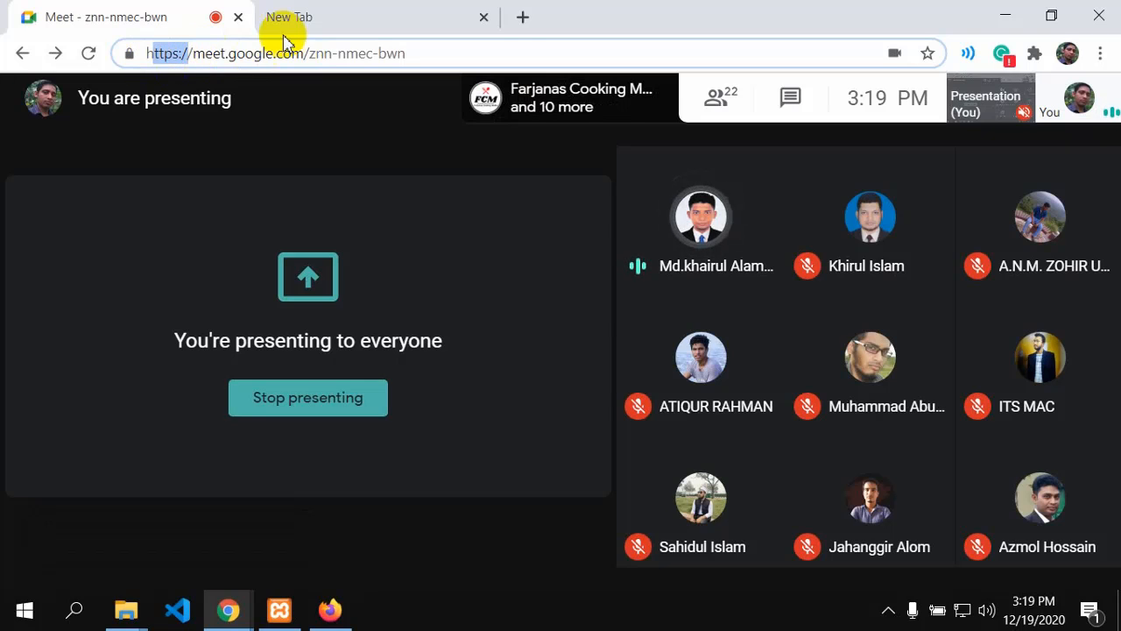
Step: Open a new Chrome tab, enter 'localhost' in its address bar, then return to the Meet tab
left_click(523, 17)
left_click(257, 51)
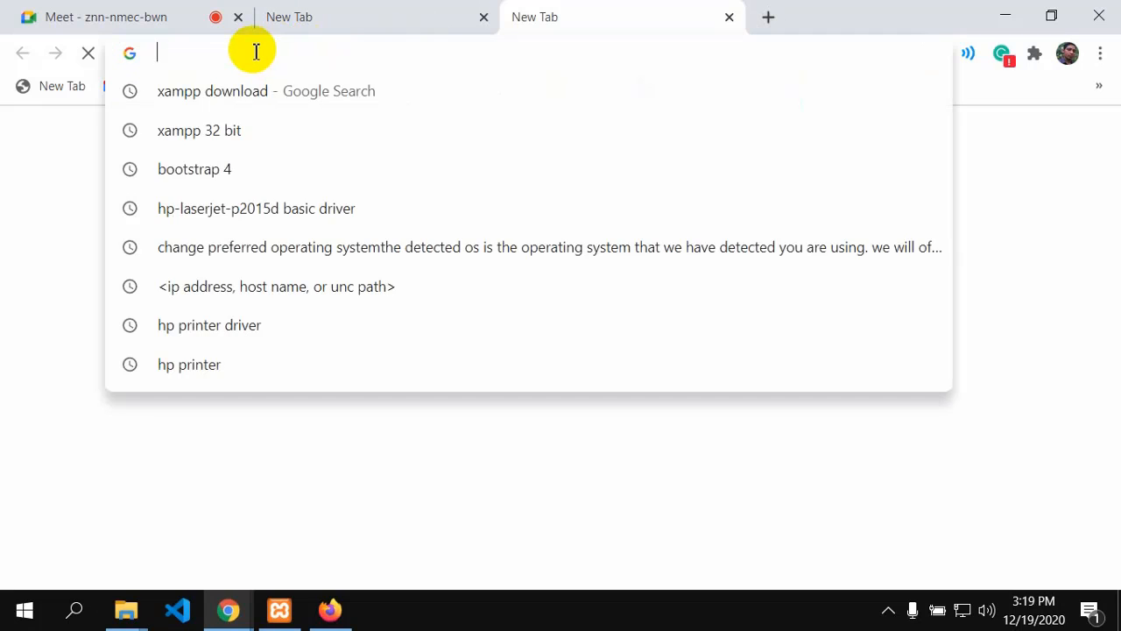
type("go")
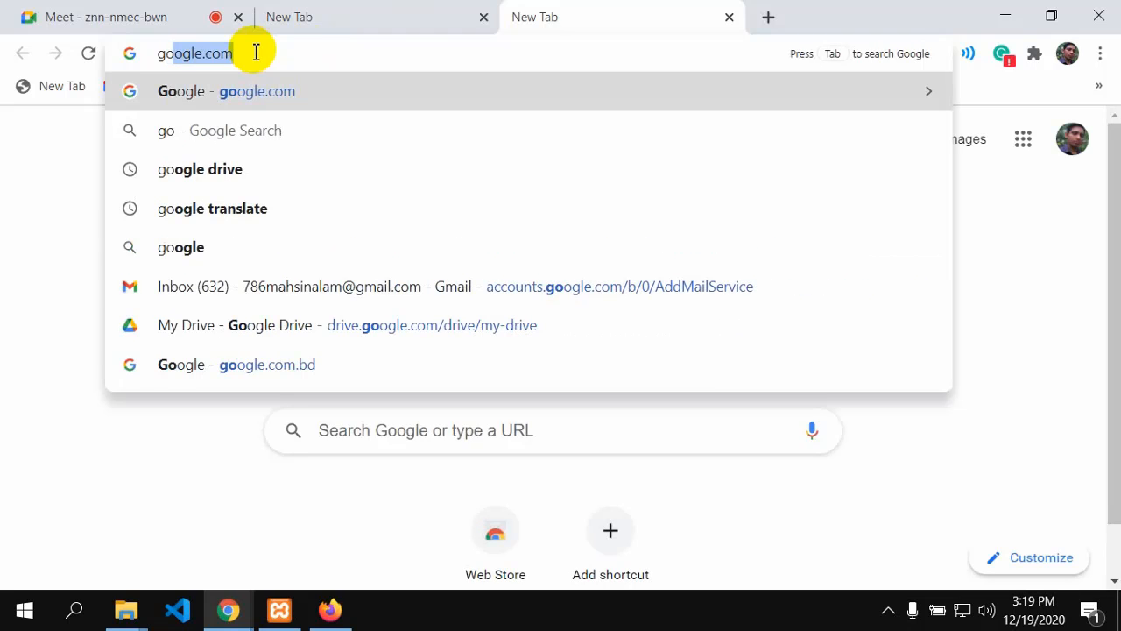
key("BackSpace")
key("BackSpace")
key("BackSpace")
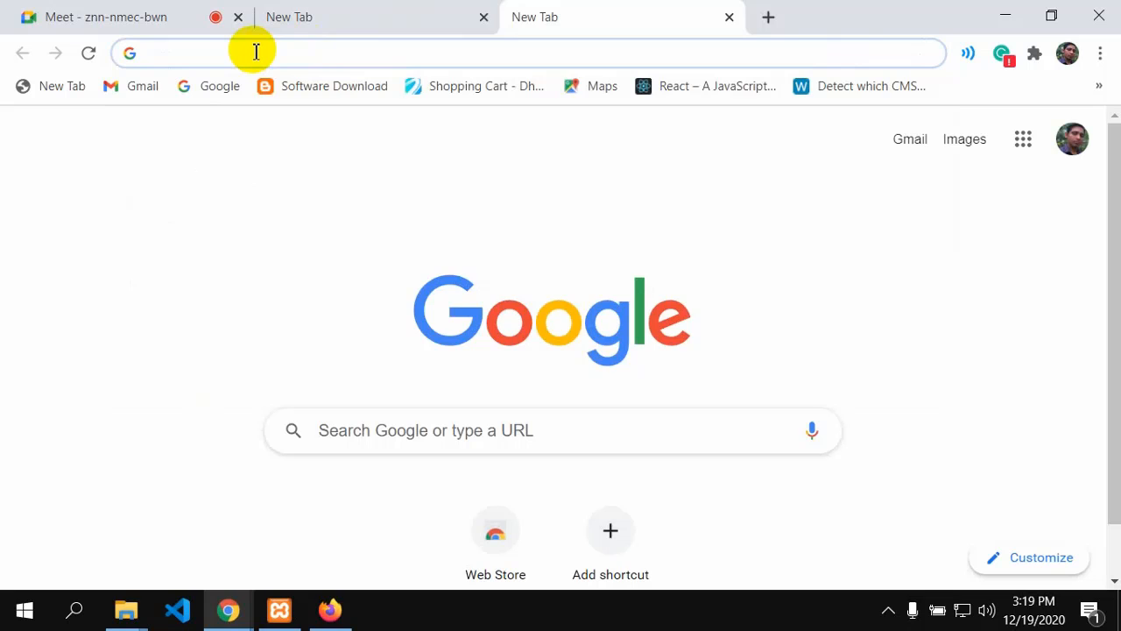
type("lo")
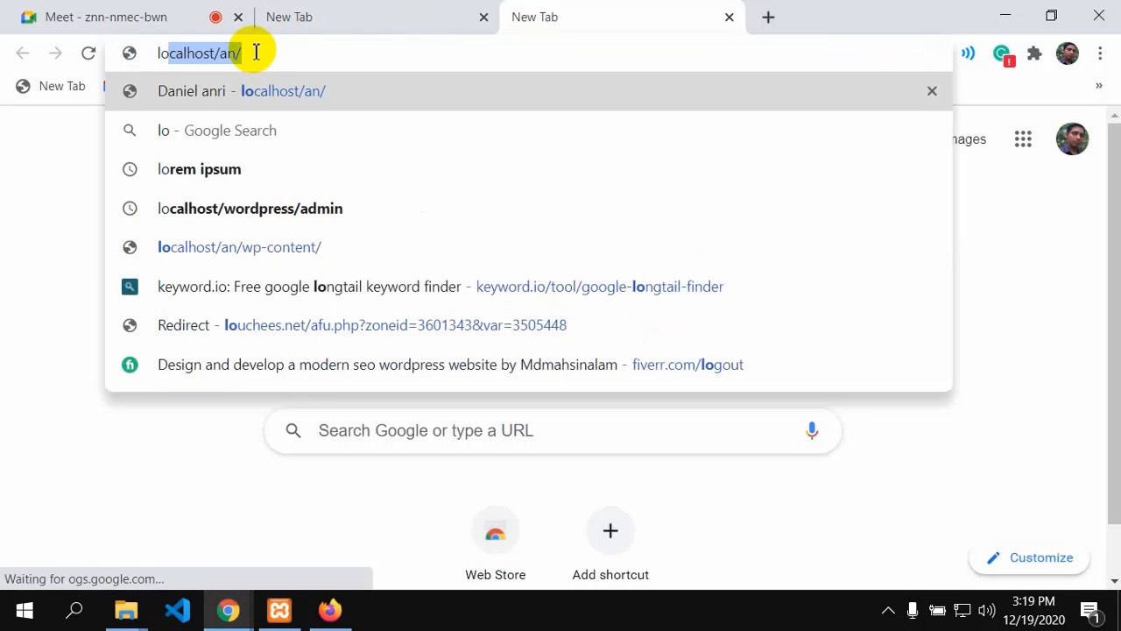
key("Right")
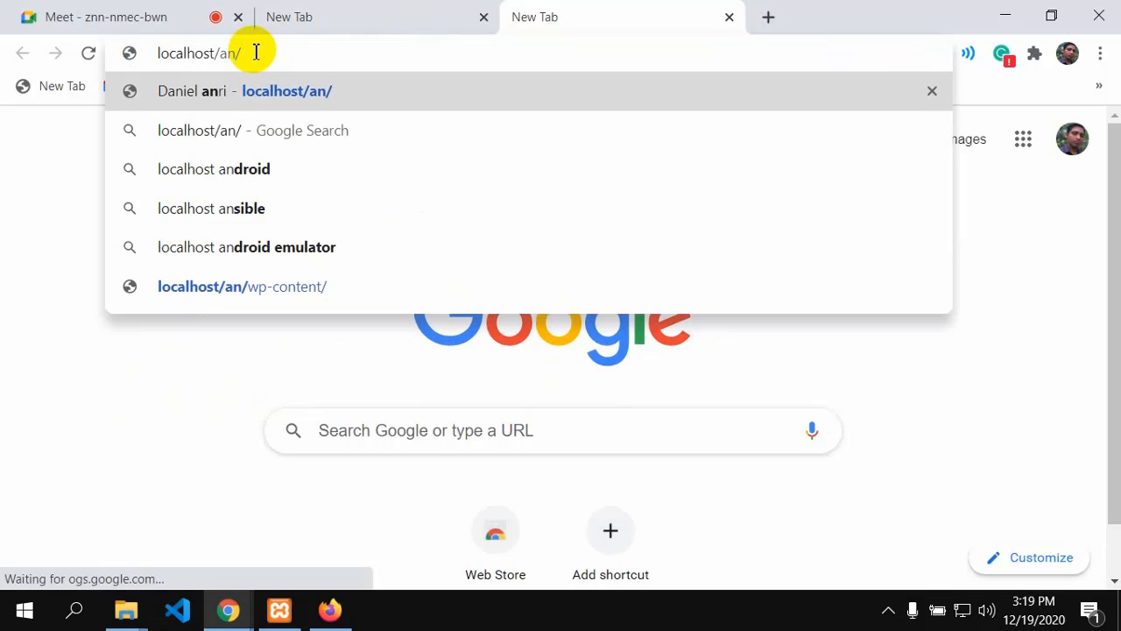
key("BackSpace")
key("BackSpace")
key("BackSpace")
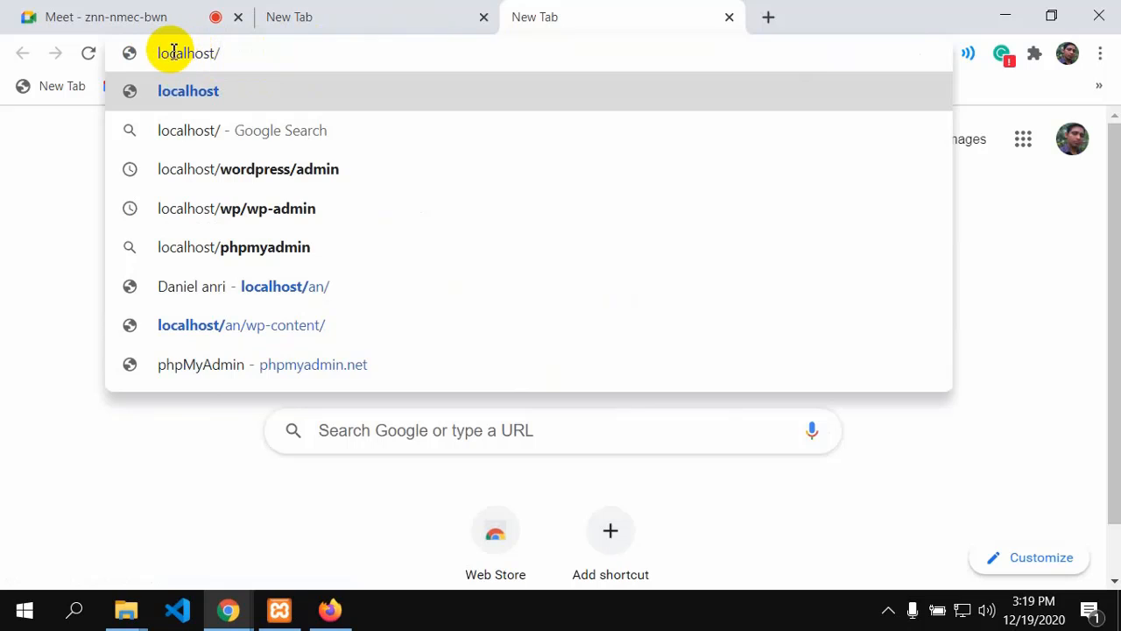
left_click_drag(158, 53, 213, 58)
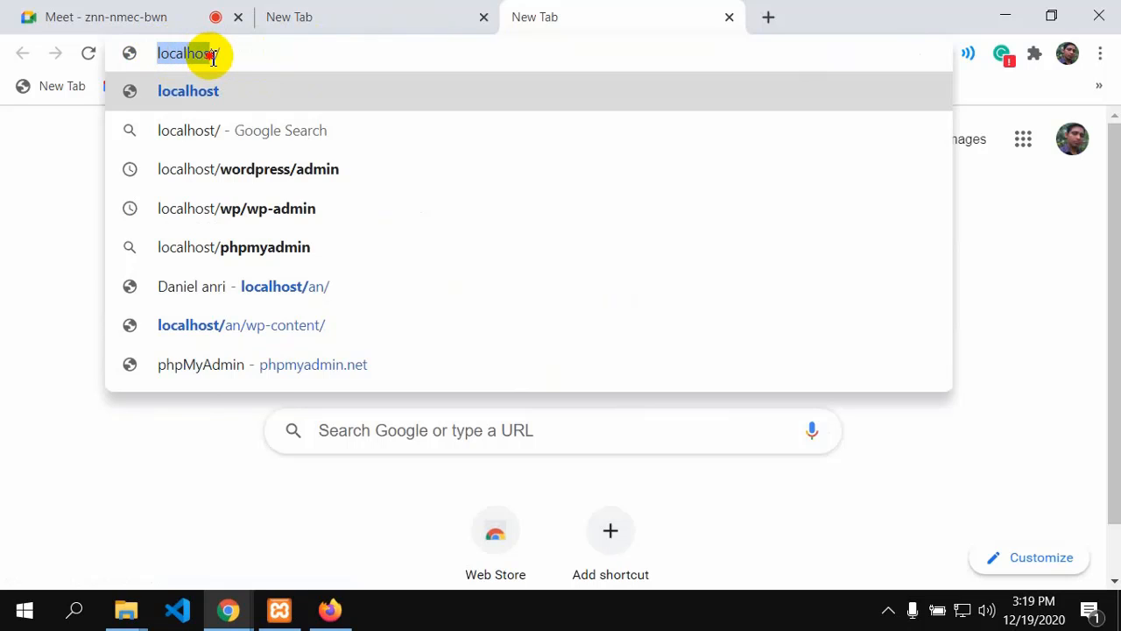
left_click(228, 53)
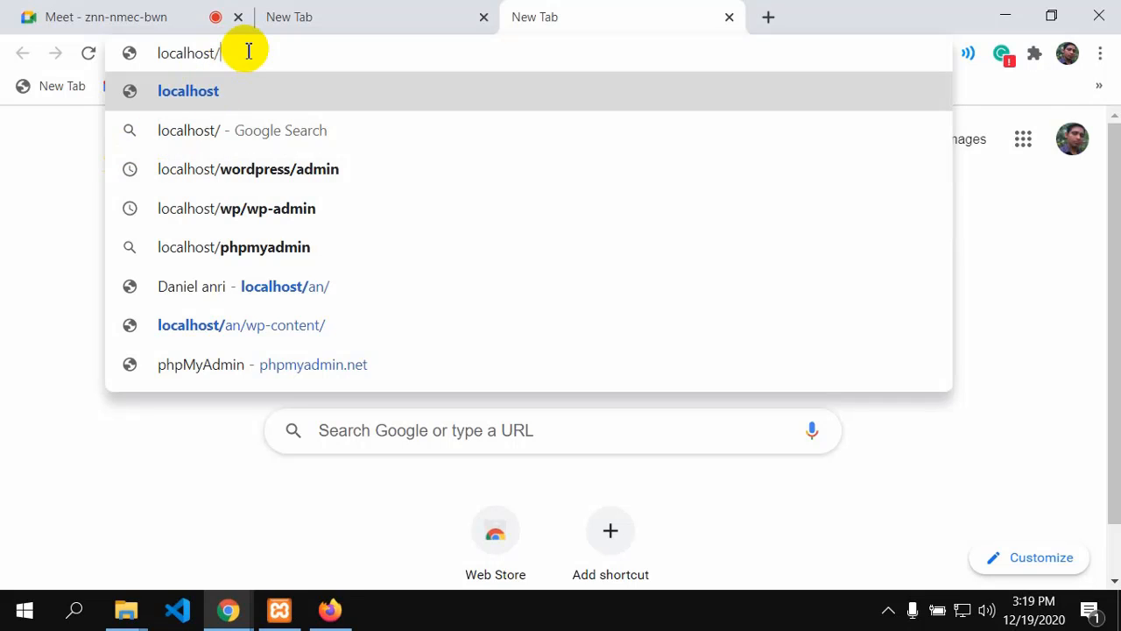
key("BackSpace")
left_click(150, 12)
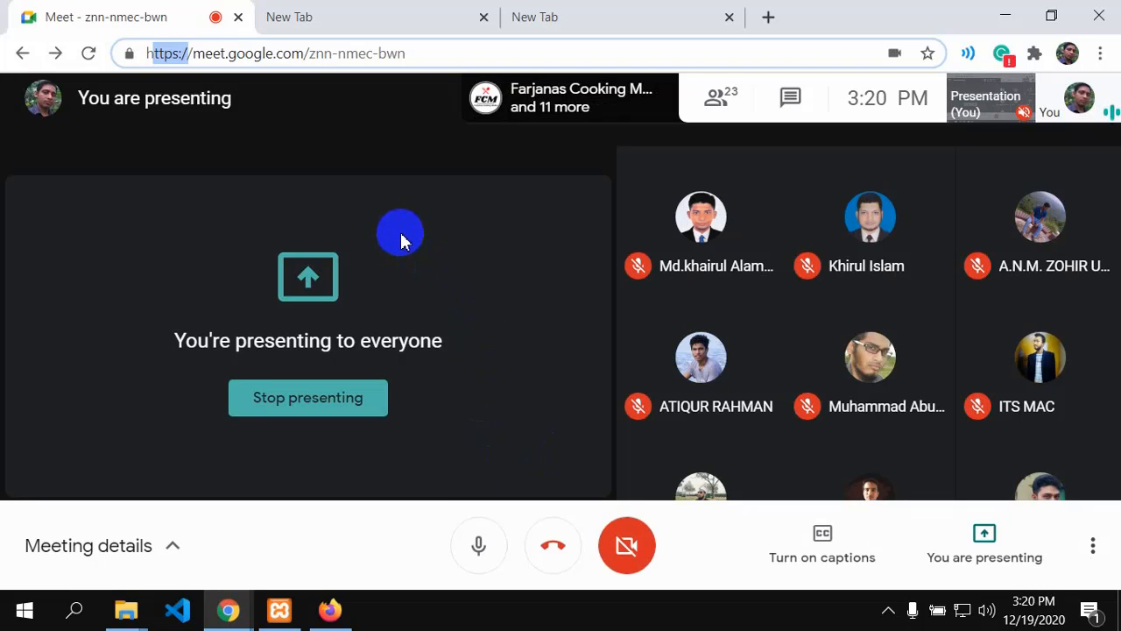
Step: Bring up the WordPress installer and continue with English (United States) as the site language
left_click(327, 610)
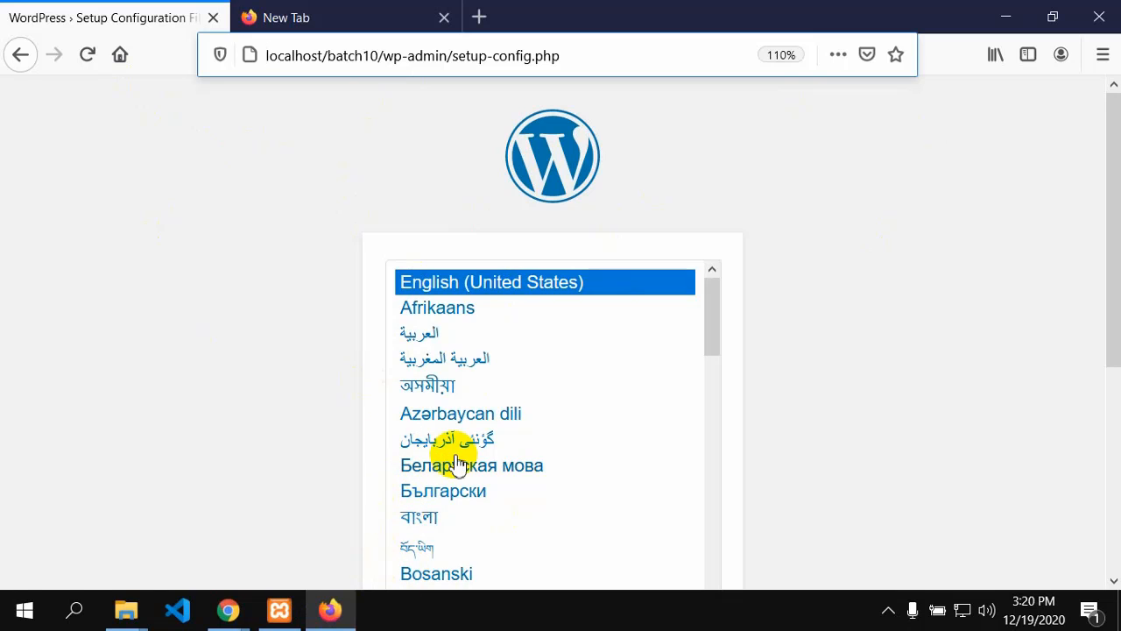
scroll(534, 476, "down", 12)
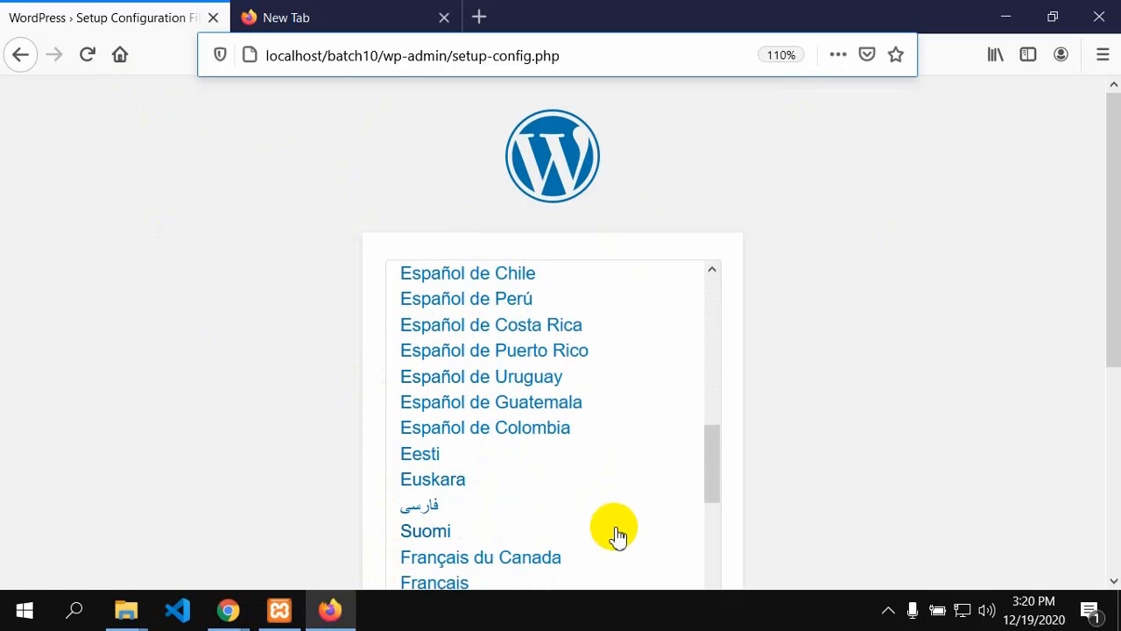
scroll(621, 506, "up", 14)
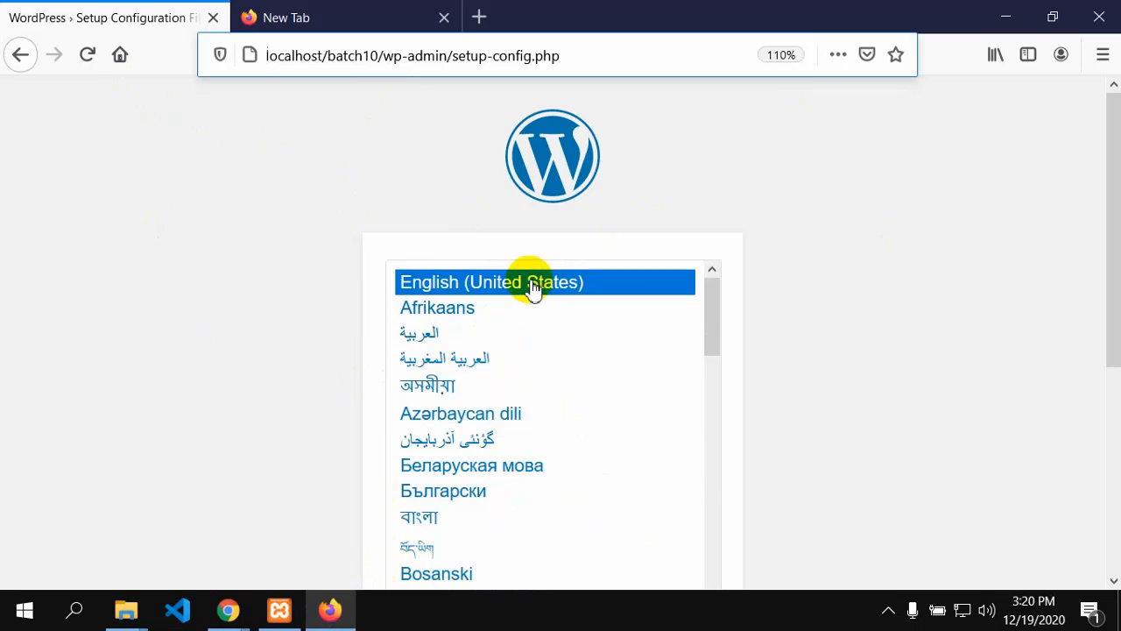
scroll(727, 301, "down", 3)
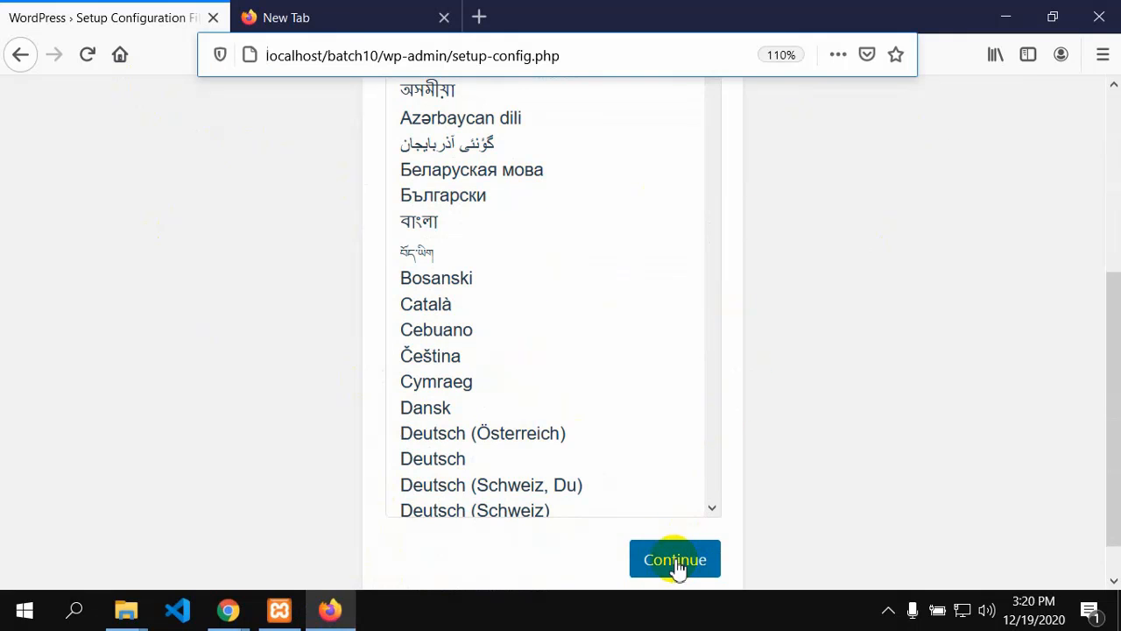
left_click(677, 568)
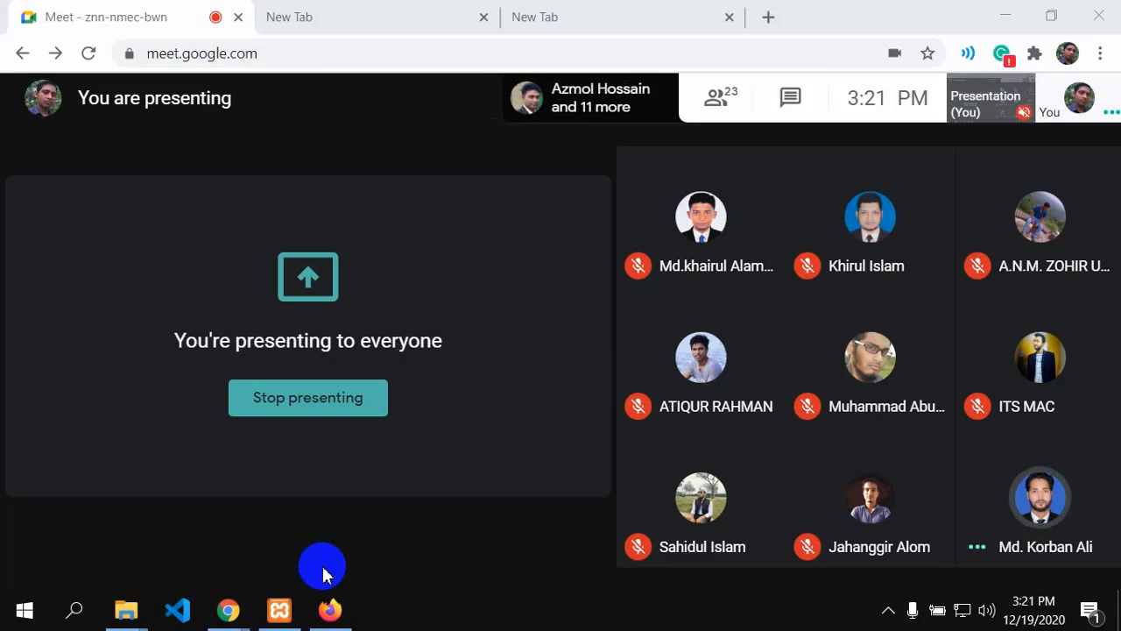
Step: Show the WordPress welcome page and highlight its note about the required database information
left_click(322, 574)
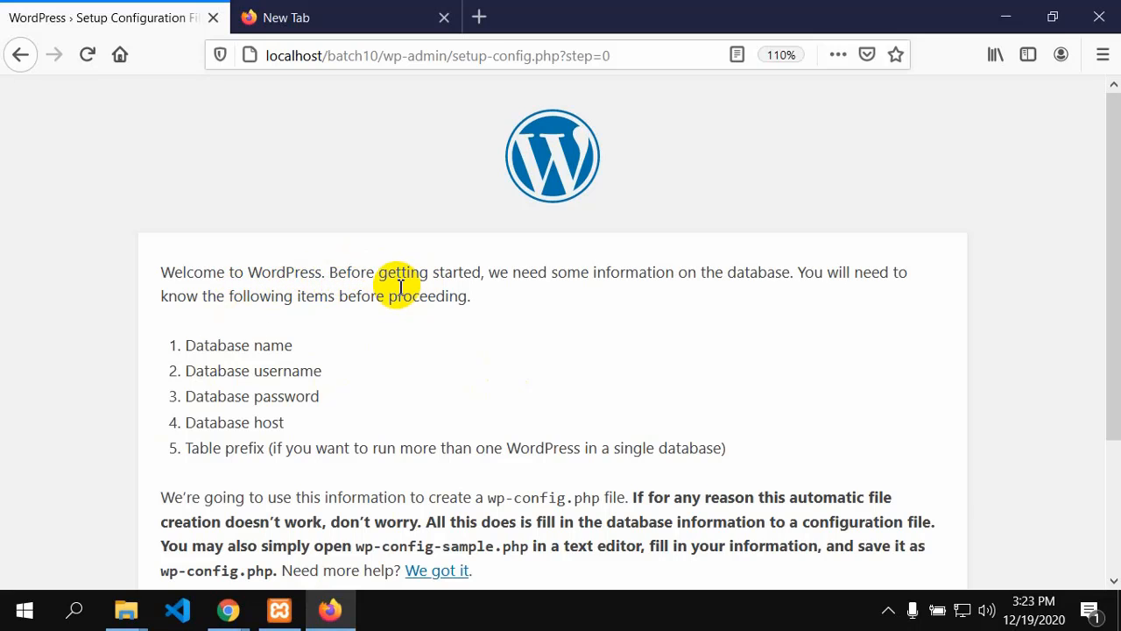
left_click_drag(401, 287, 473, 272)
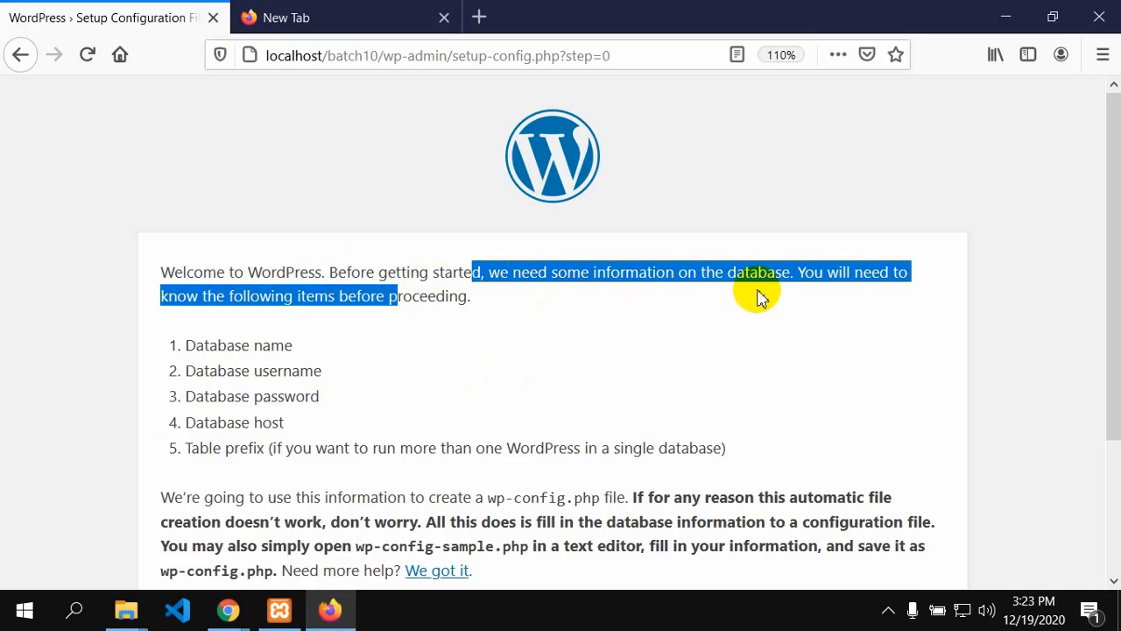
left_click(734, 276)
left_click_drag(730, 274, 758, 277)
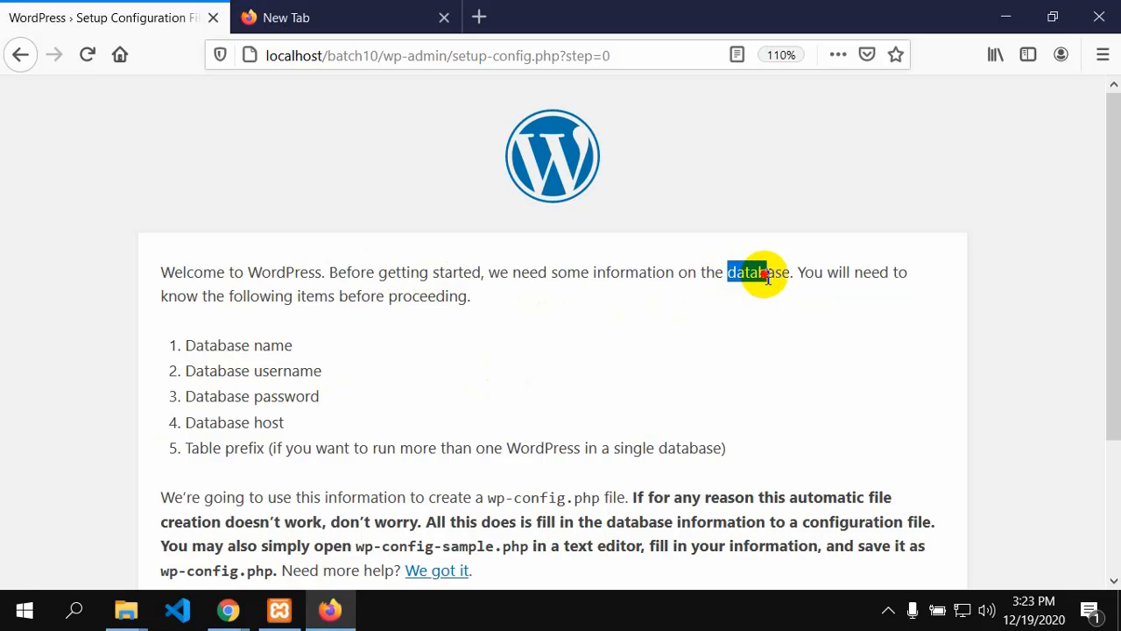
left_click(767, 276)
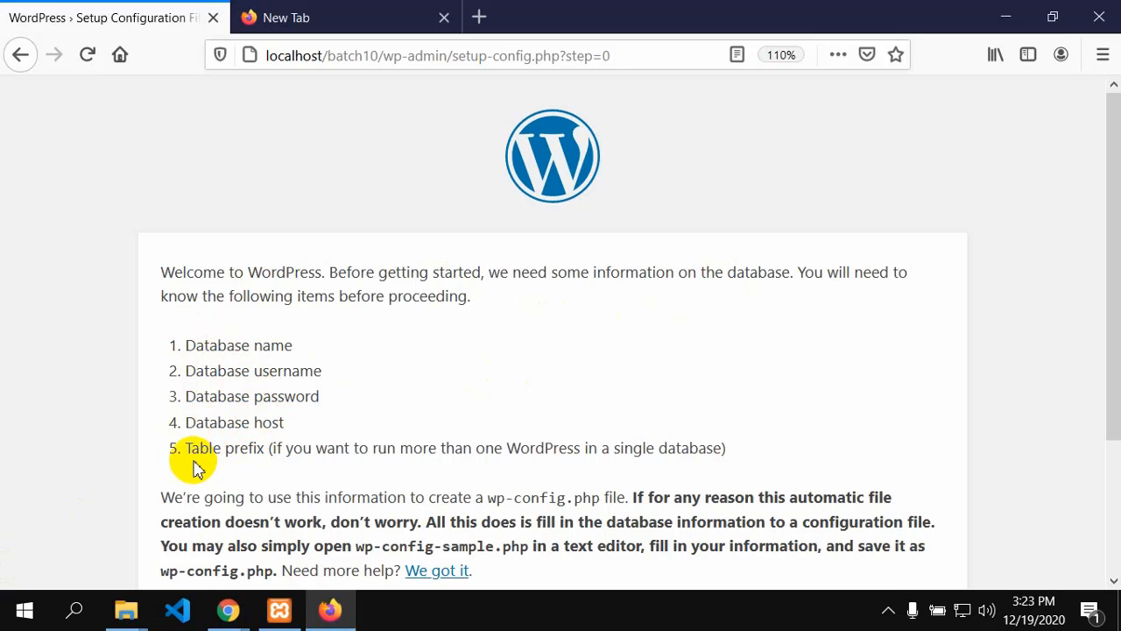
scroll(258, 463, "down", 2)
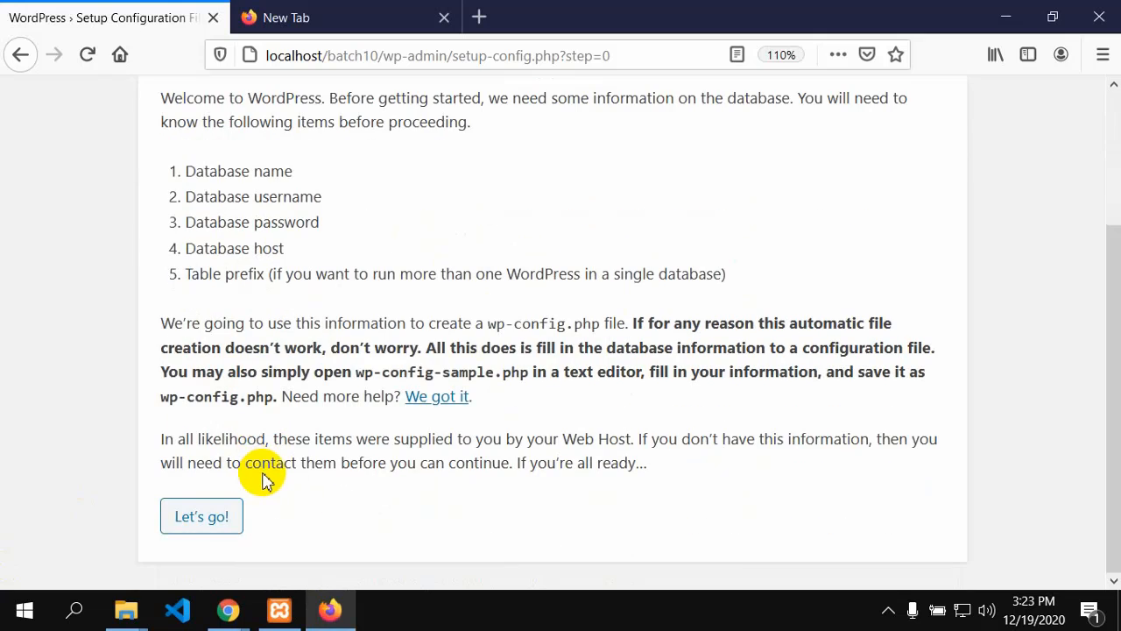
scroll(263, 473, "up", 2)
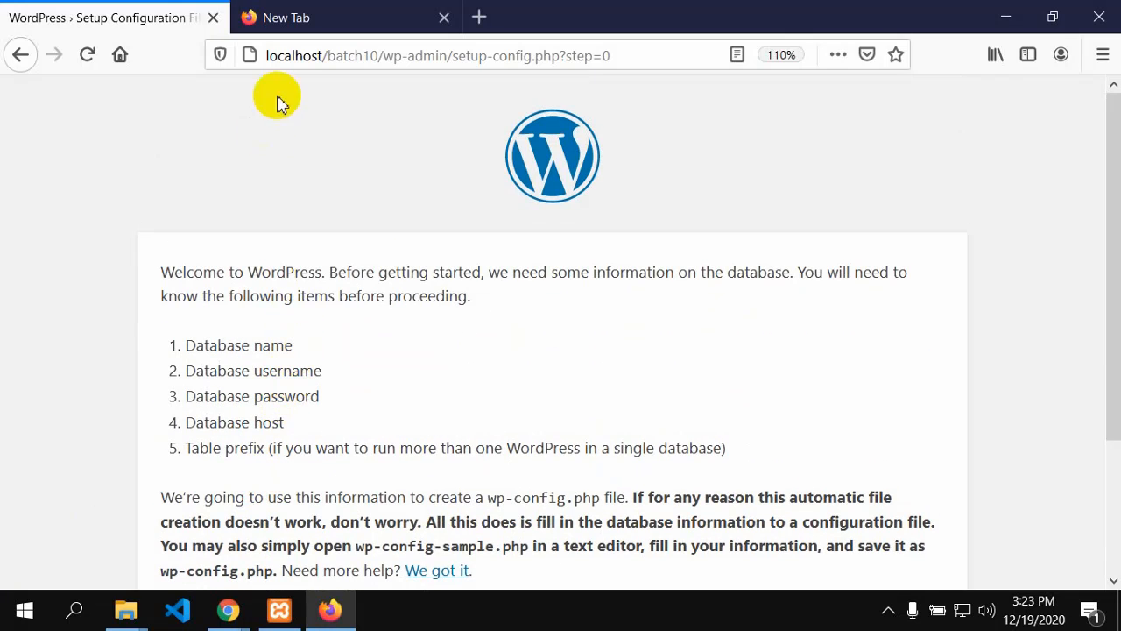
Step: Open phpMyAdmin from MySQL's Admin button in XAMPP Control Panel
mouse_move(277, 619)
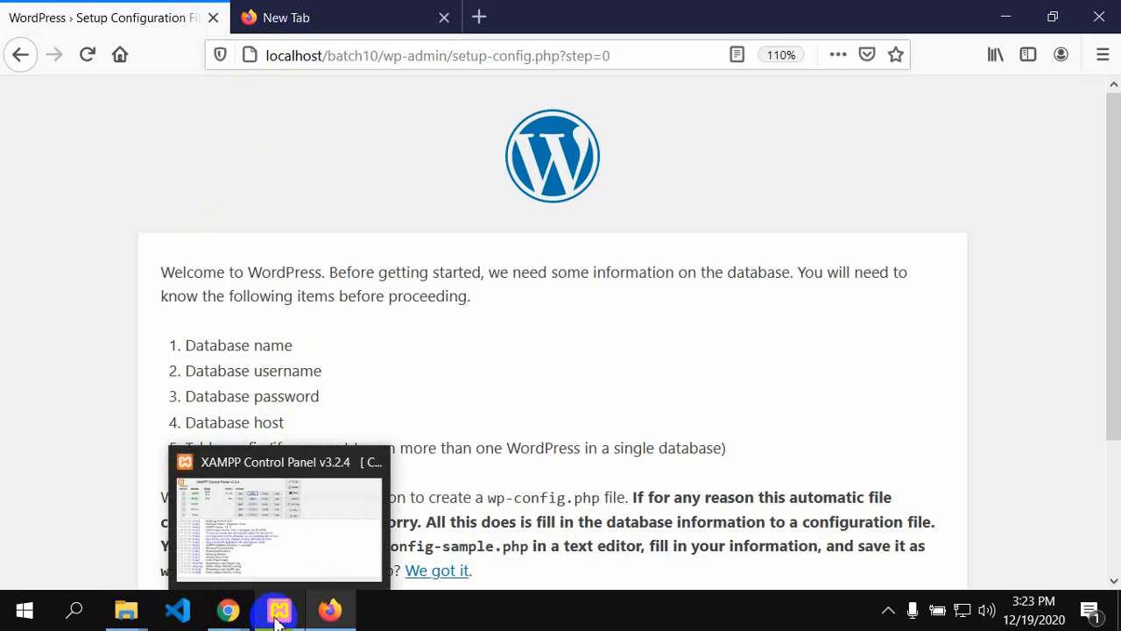
left_click(270, 550)
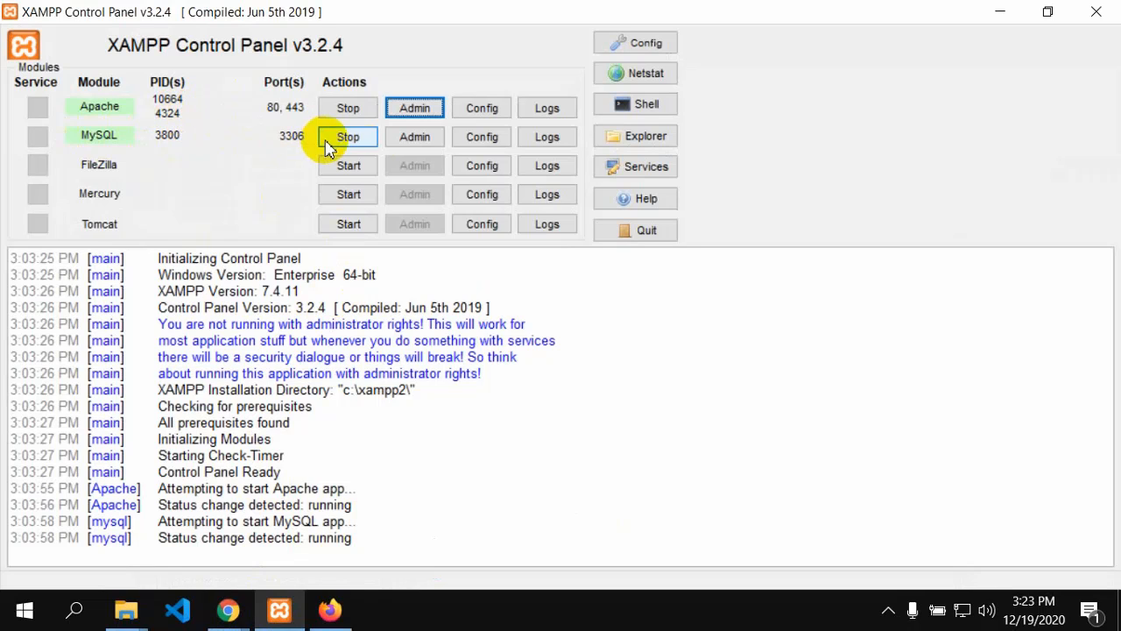
left_click(414, 138)
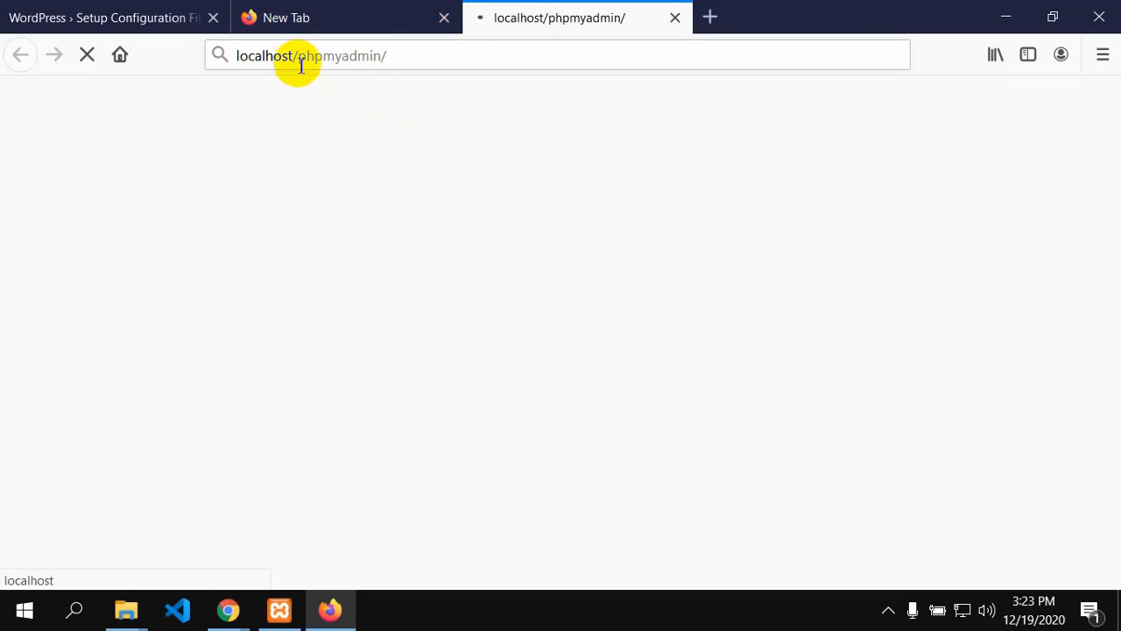
Step: Copy the localhost/phpmyadmin/ address and switch back to the Google Meet meeting
left_click_drag(397, 55, 216, 55)
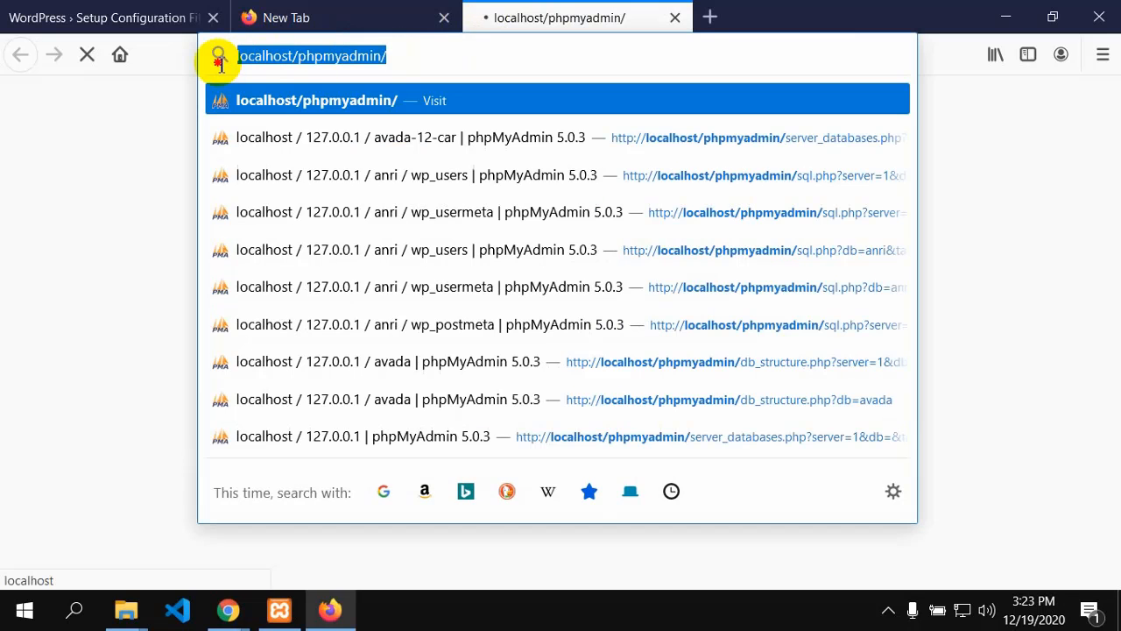
right_click(316, 61)
left_click(353, 115)
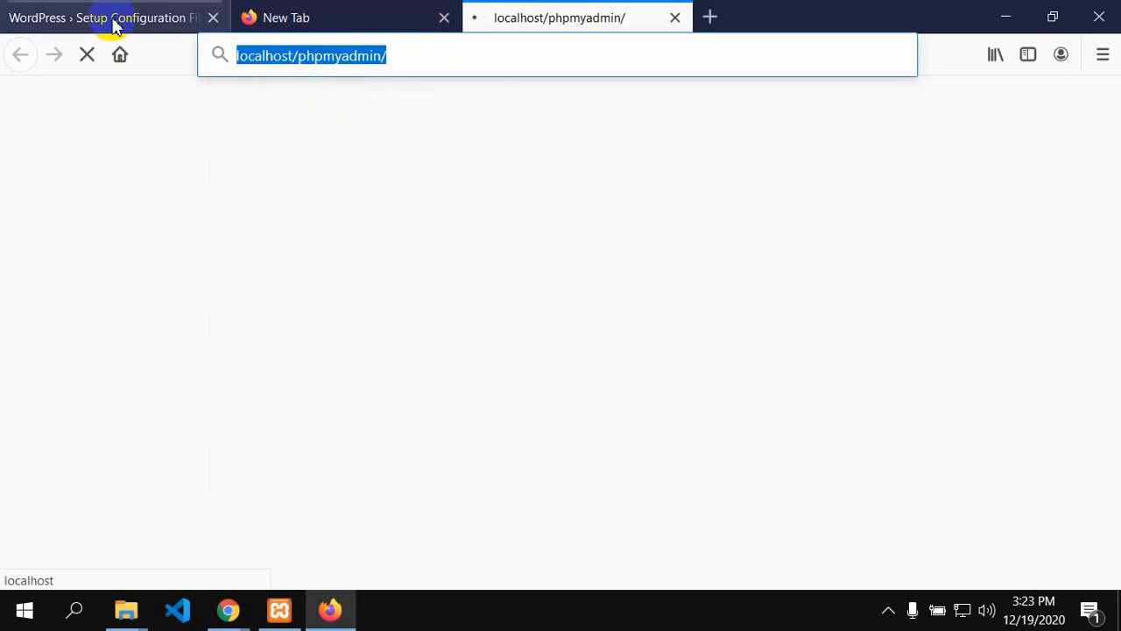
left_click(227, 610)
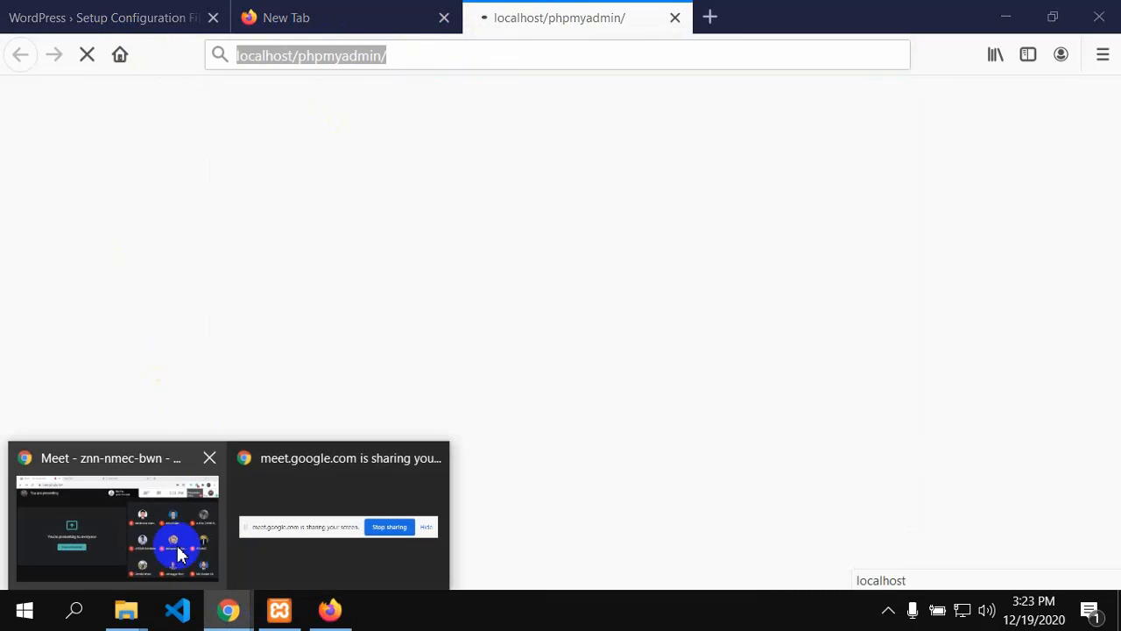
left_click(127, 477)
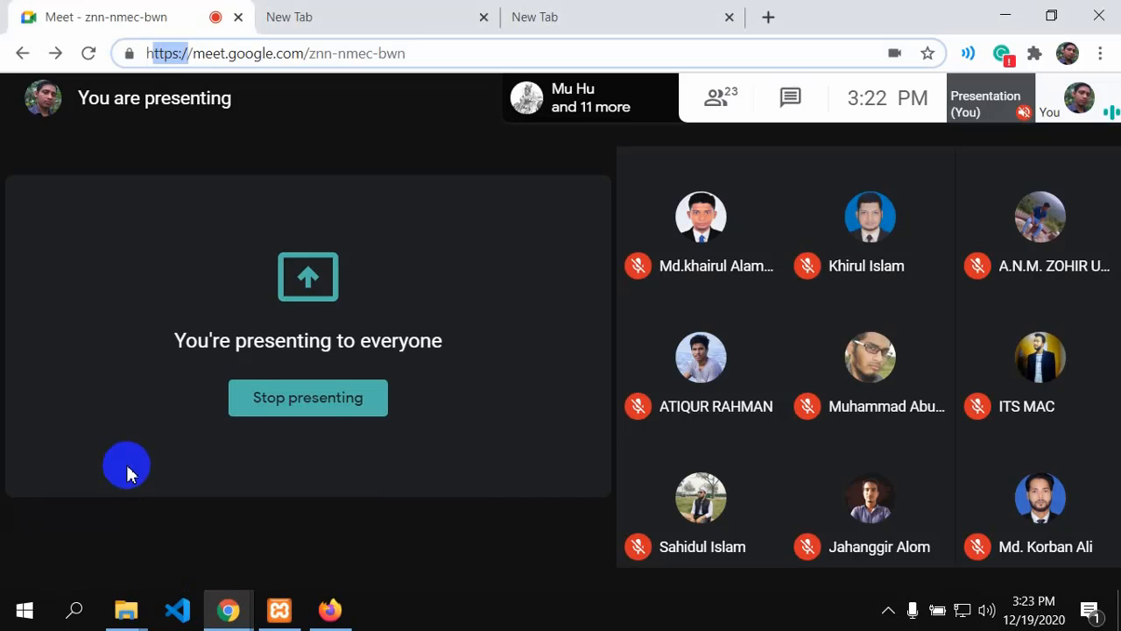
Step: Paste localhost/phpmyadmin/ into the Meet chat box and send it to everyone
left_click(791, 99)
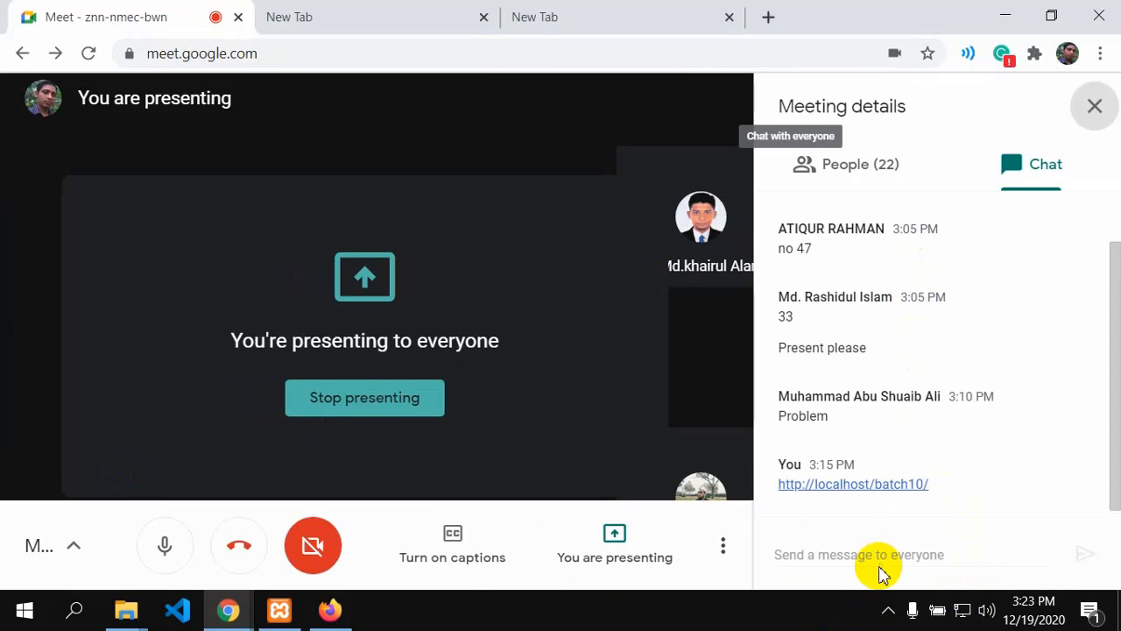
left_click(849, 542)
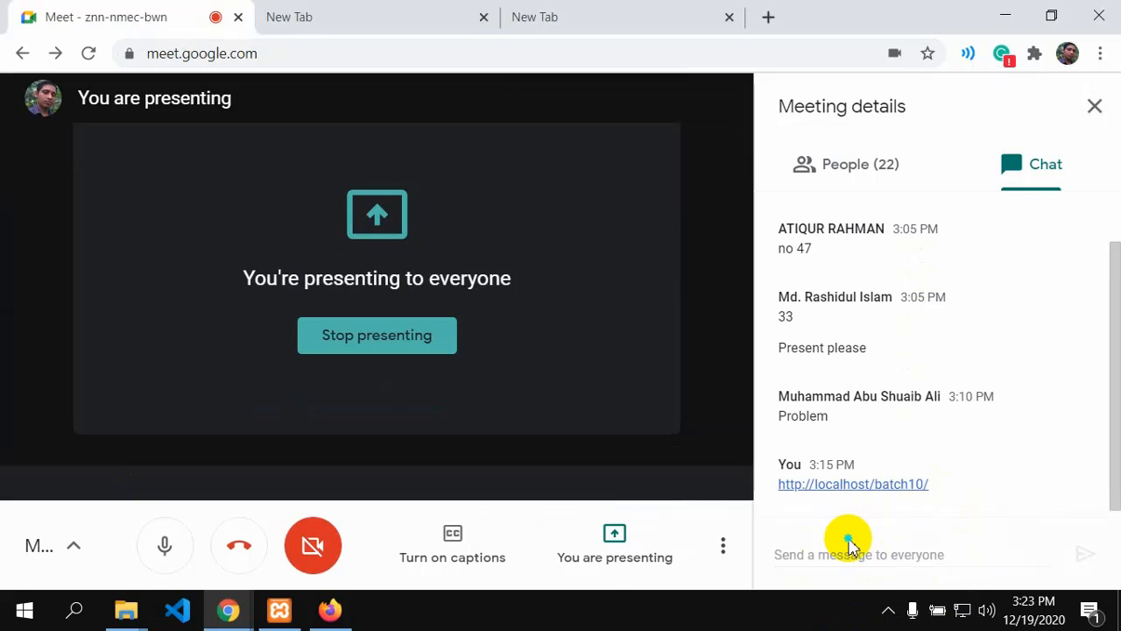
right_click(849, 541)
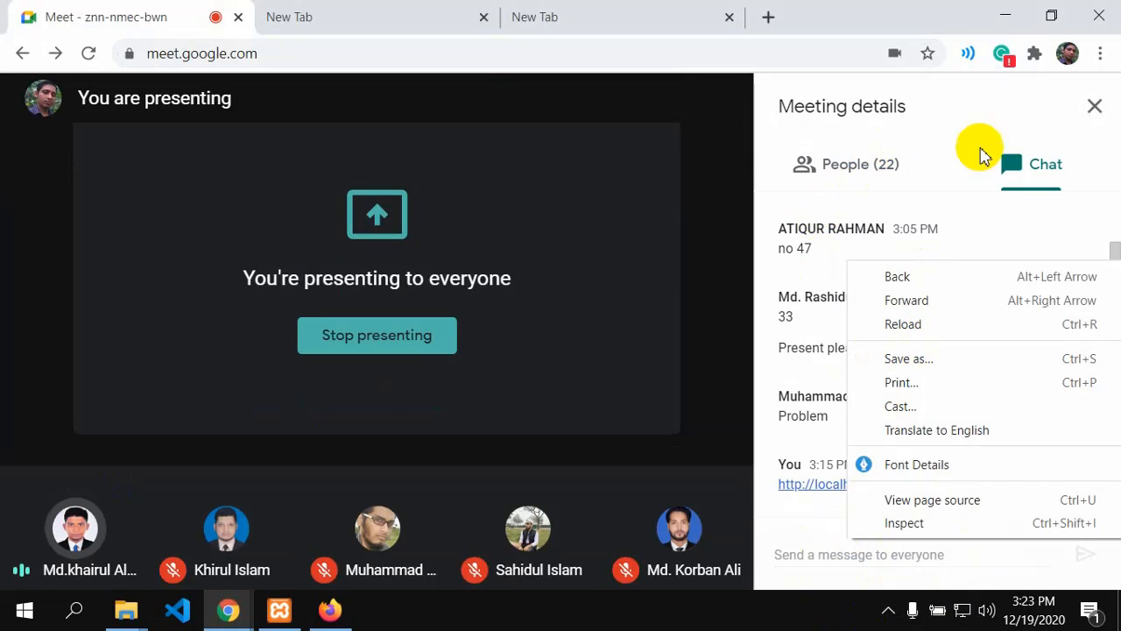
left_click(1023, 167)
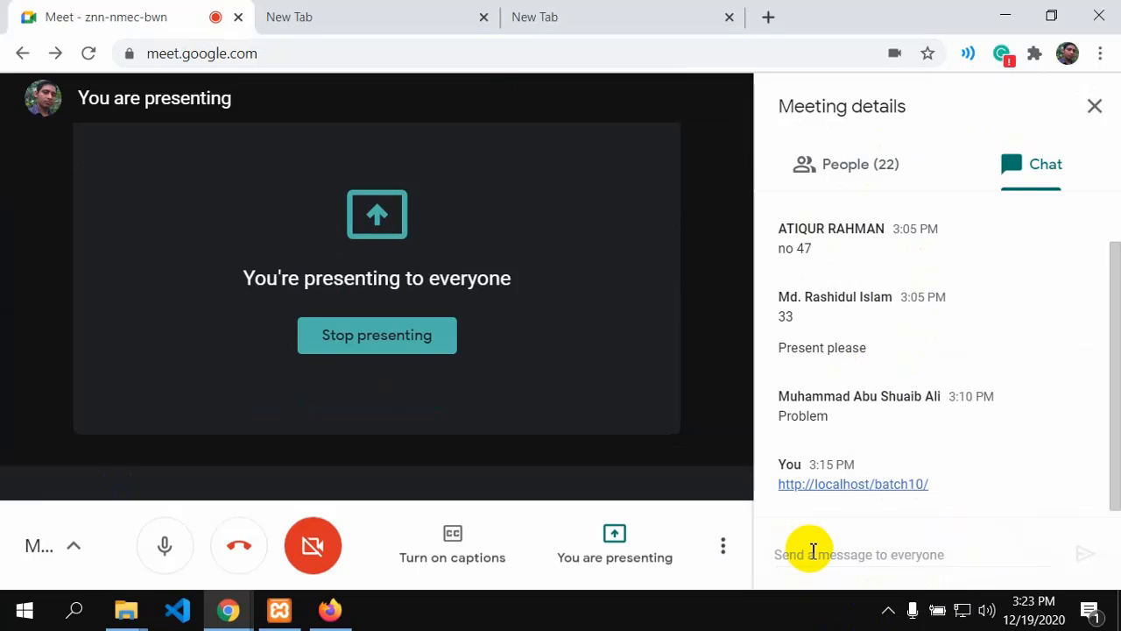
right_click(811, 557)
left_click(893, 358)
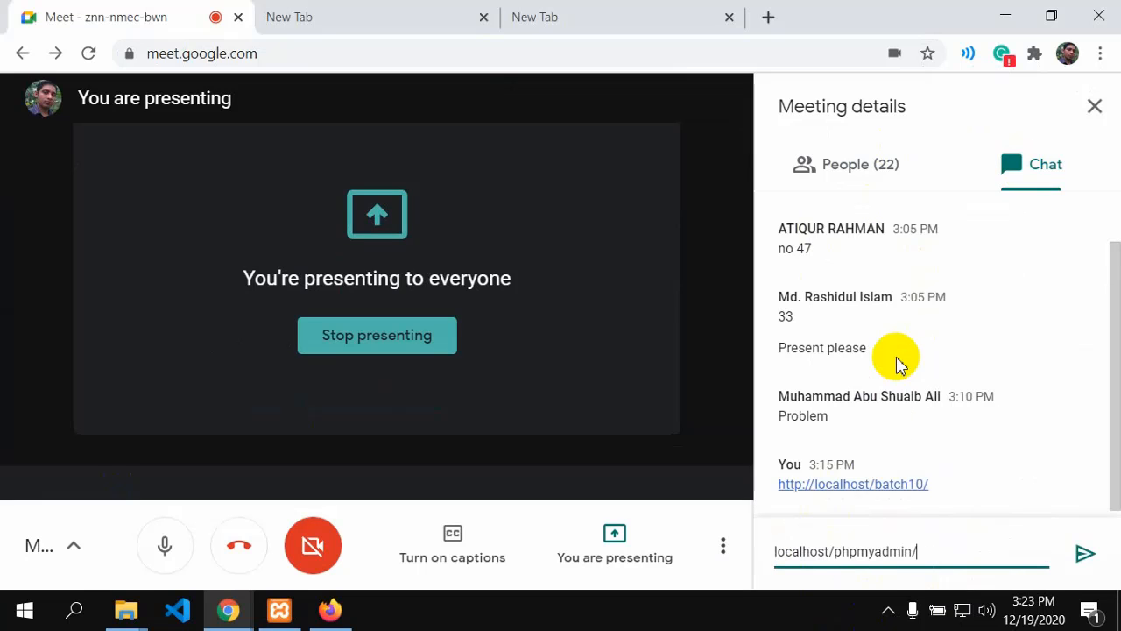
left_click(1077, 561)
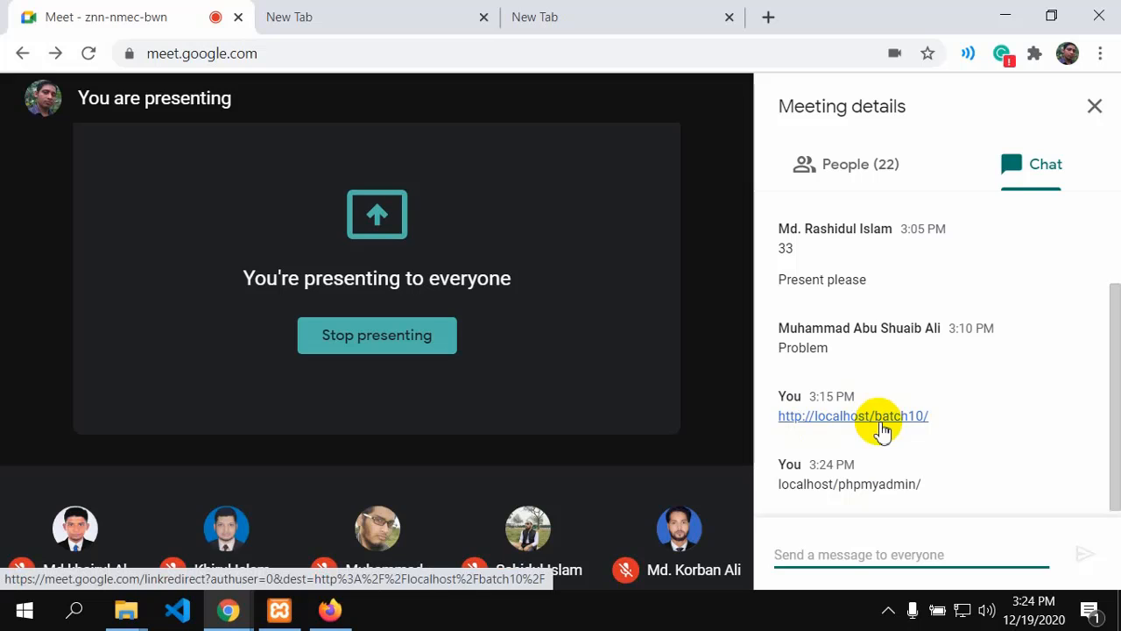
left_click(796, 497)
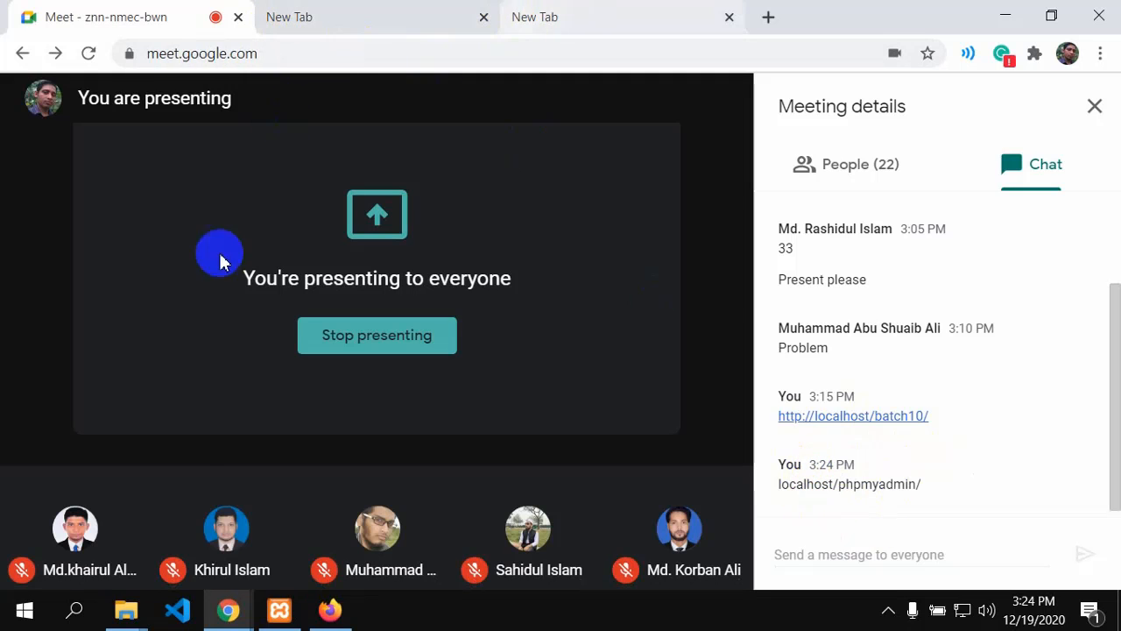
Step: Bring forward the localhost/phpmyadmin/ home page and scroll through its databases and server details
left_click(329, 610)
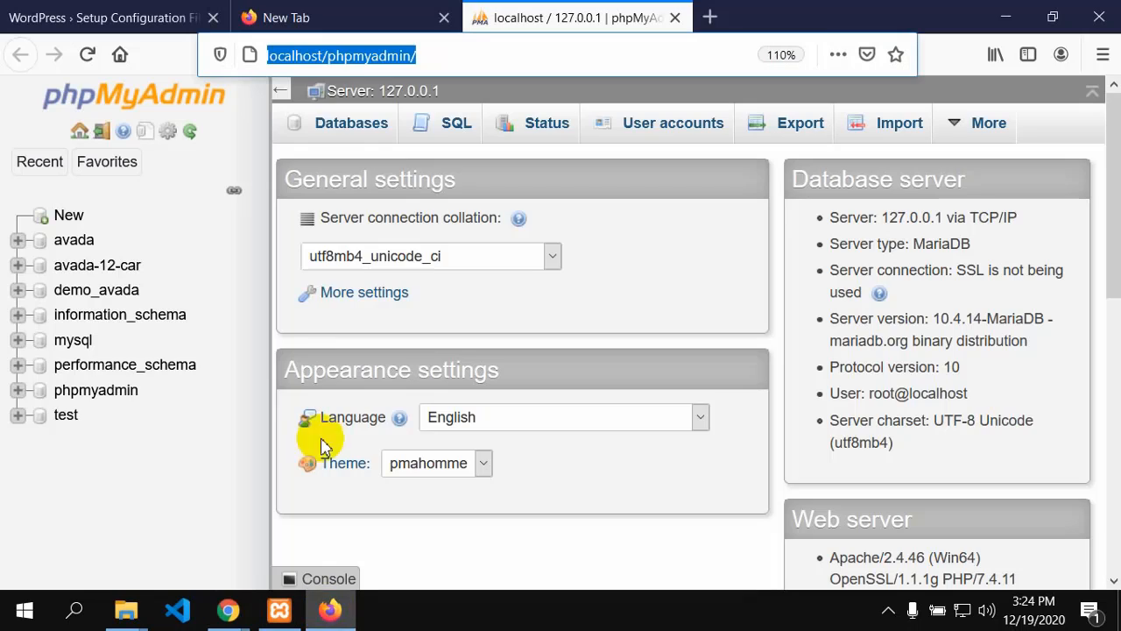
left_click(420, 58)
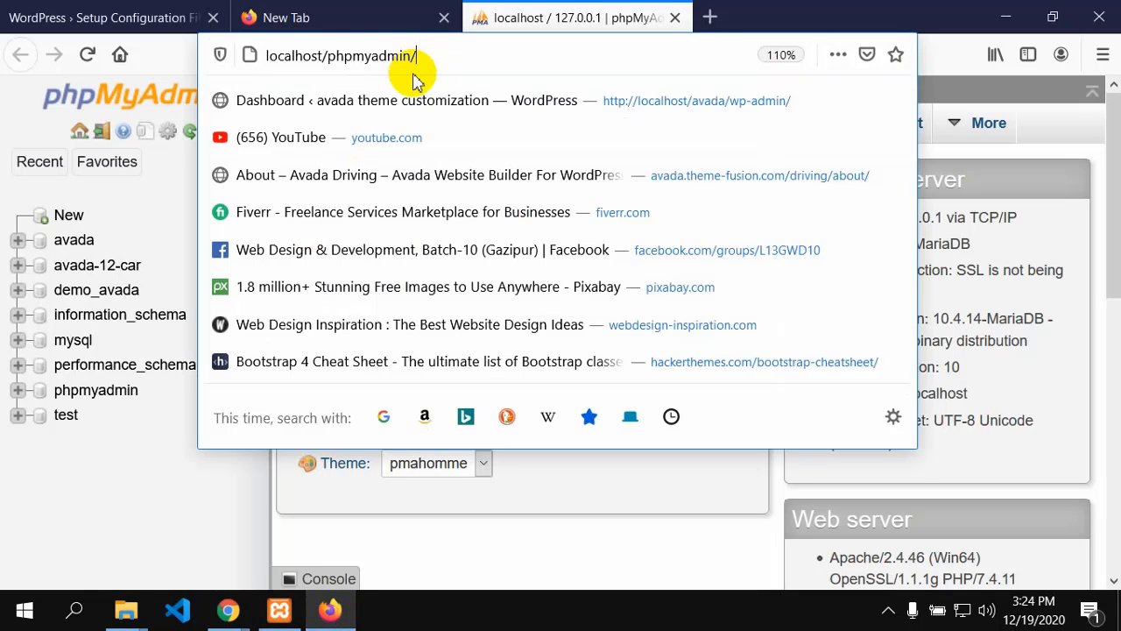
left_click_drag(421, 57, 250, 60)
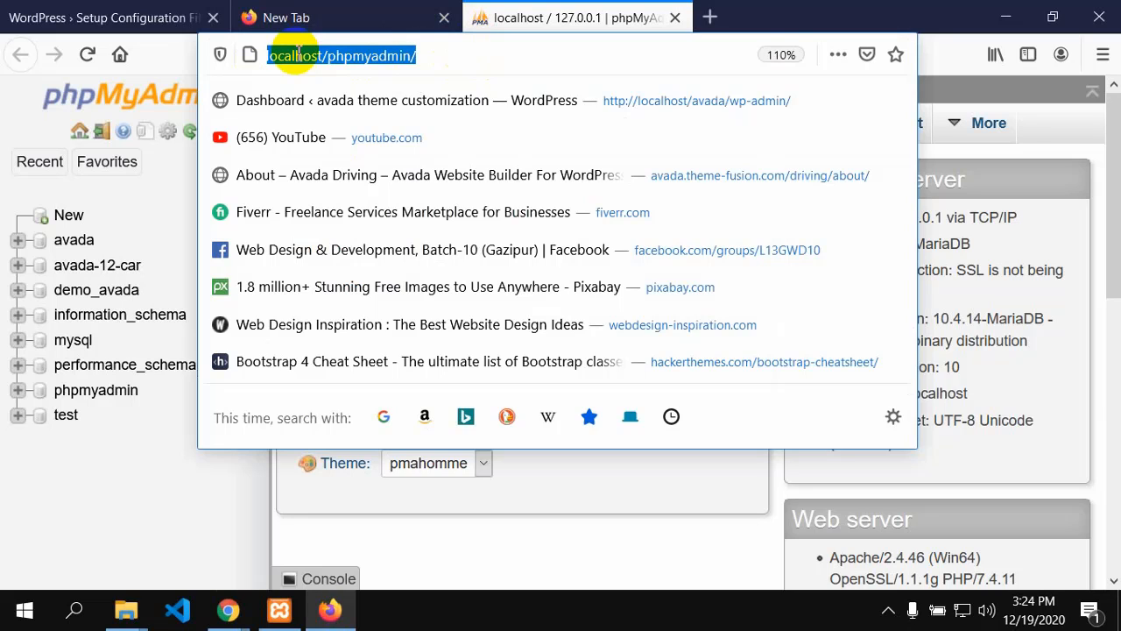
left_click(186, 498)
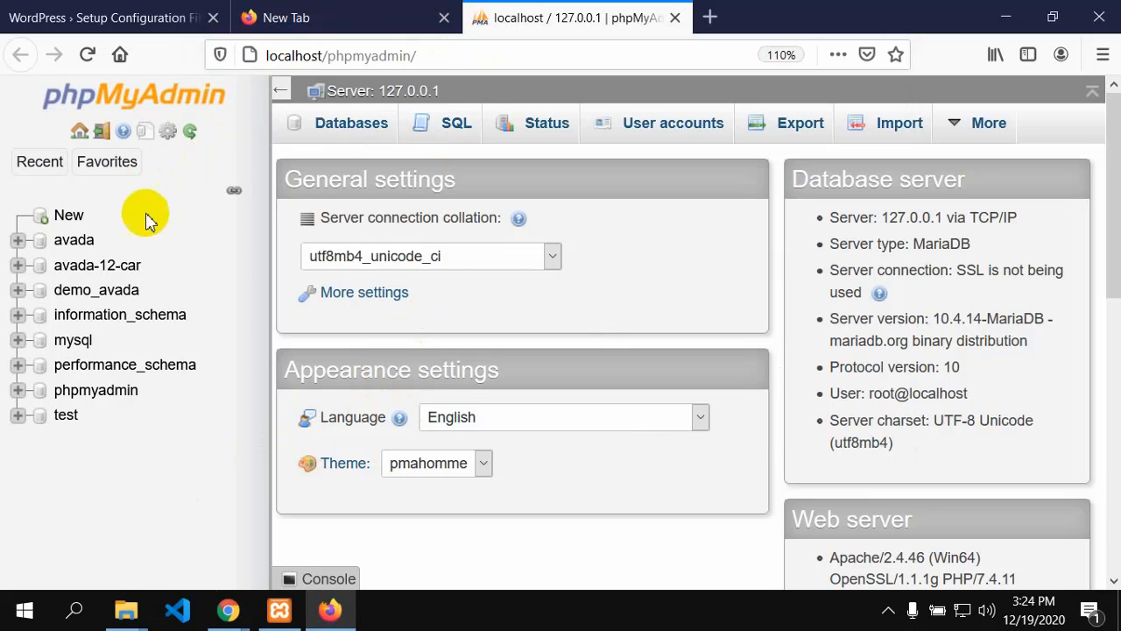
scroll(375, 256, "down", 3)
scroll(376, 263, "down", 3)
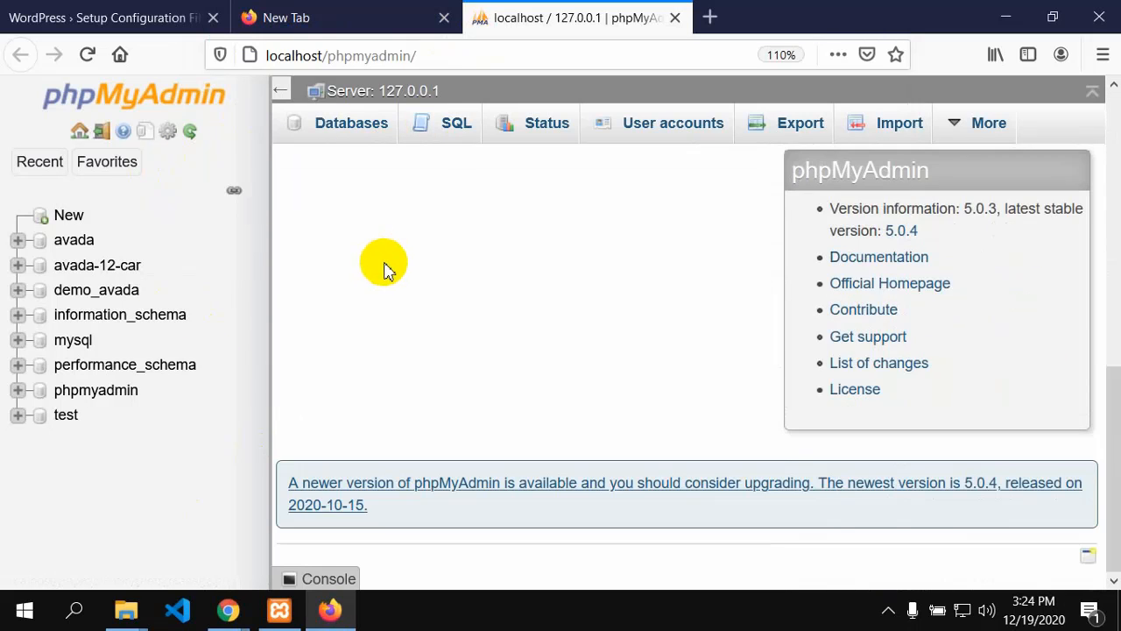
scroll(384, 267, "up", 4)
scroll(173, 273, "up", 1)
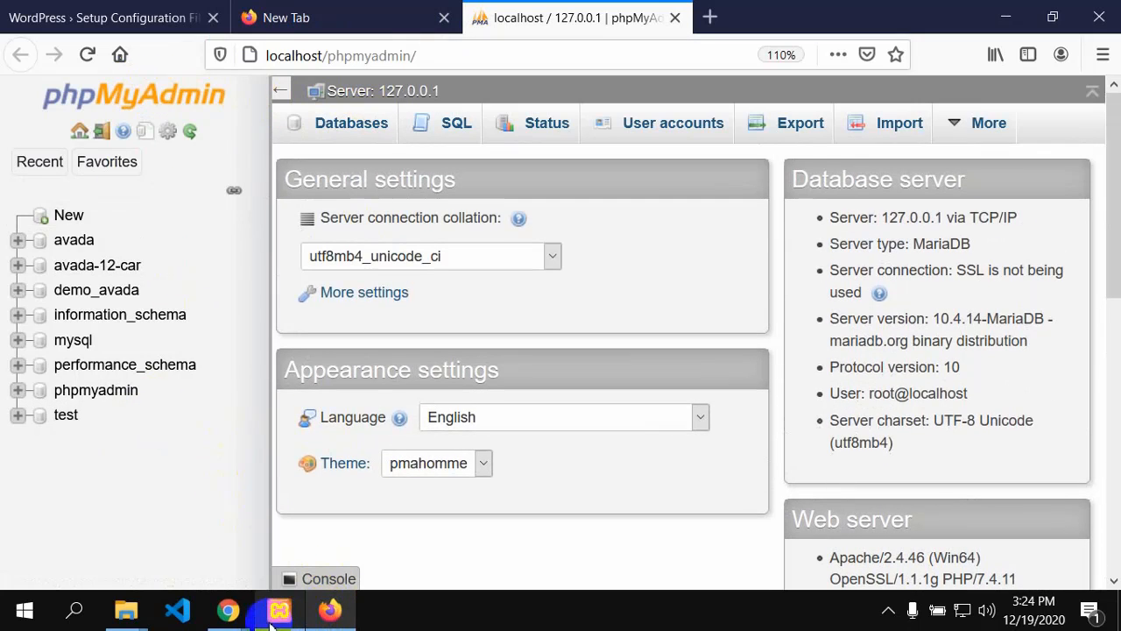
Step: Close the Google Meet meeting details panel and go back to phpMyAdmin in Firefox
mouse_move(233, 611)
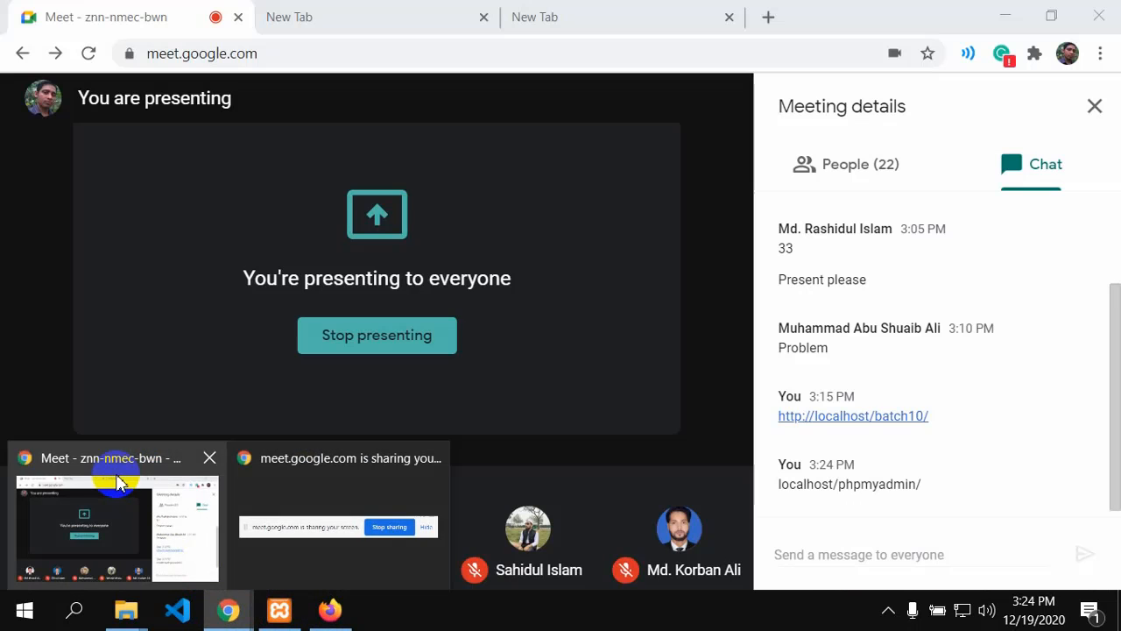
left_click(121, 484)
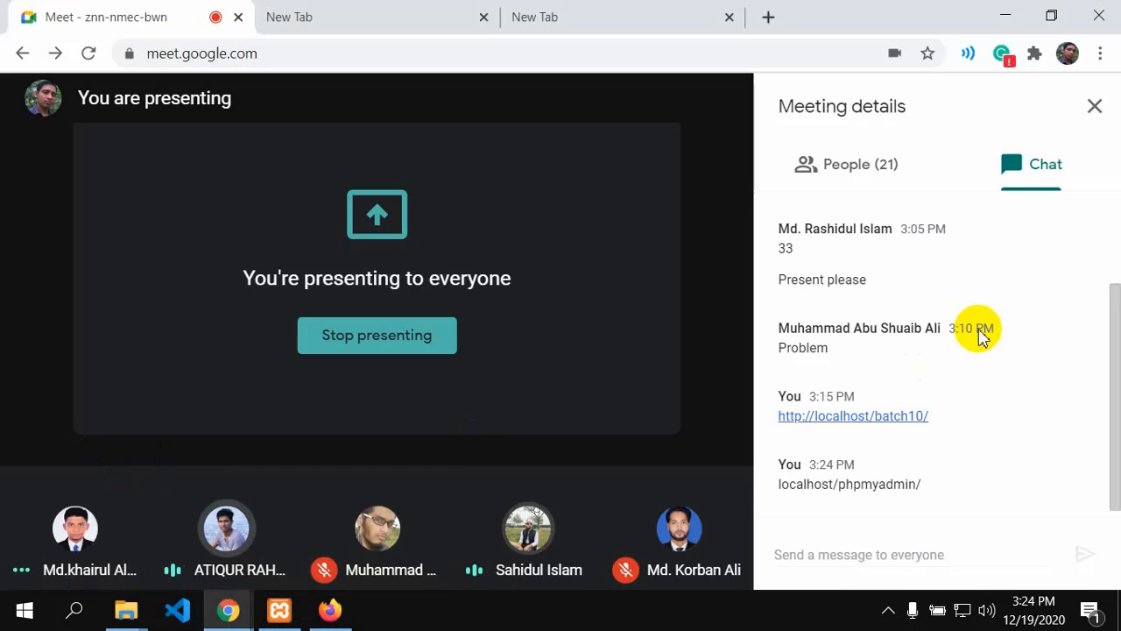
left_click(1091, 107)
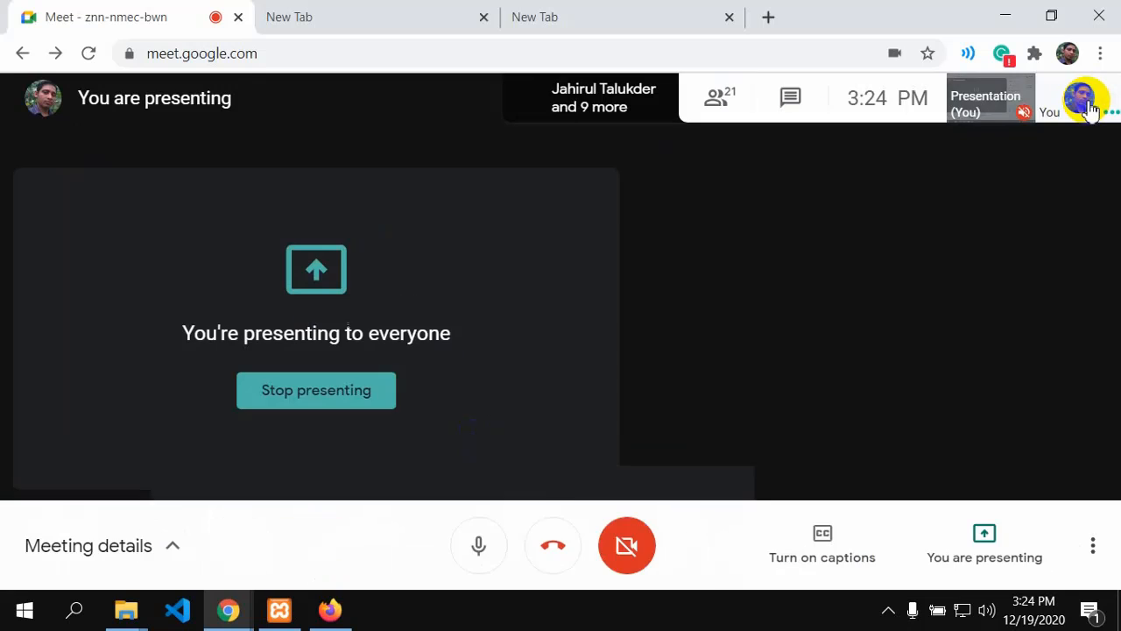
left_click(331, 604)
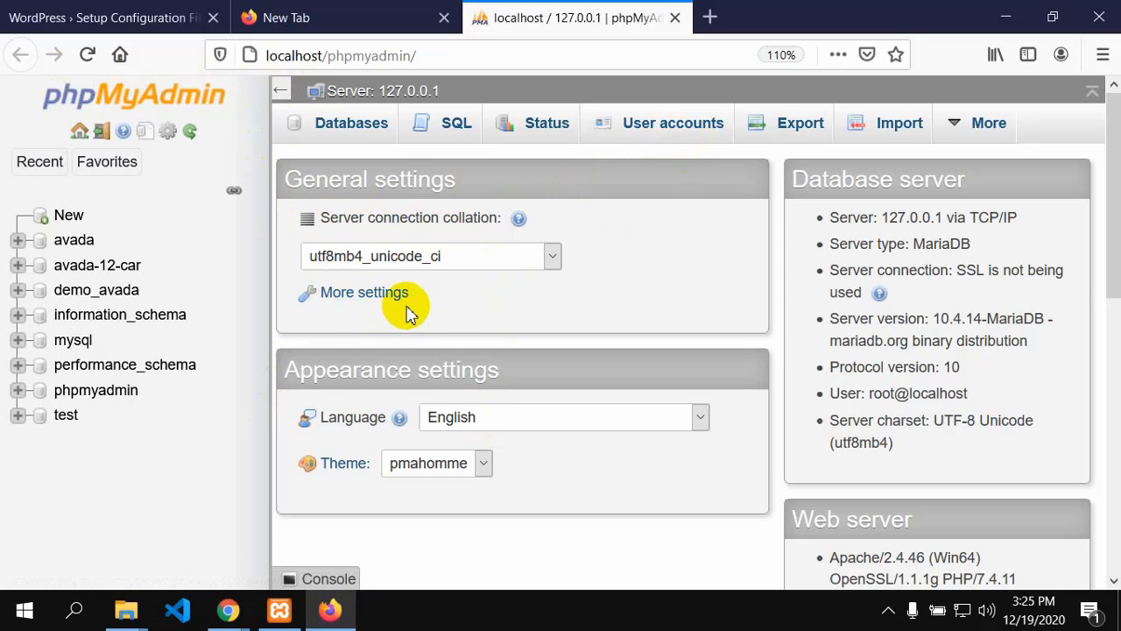
scroll(451, 368, "down", 3)
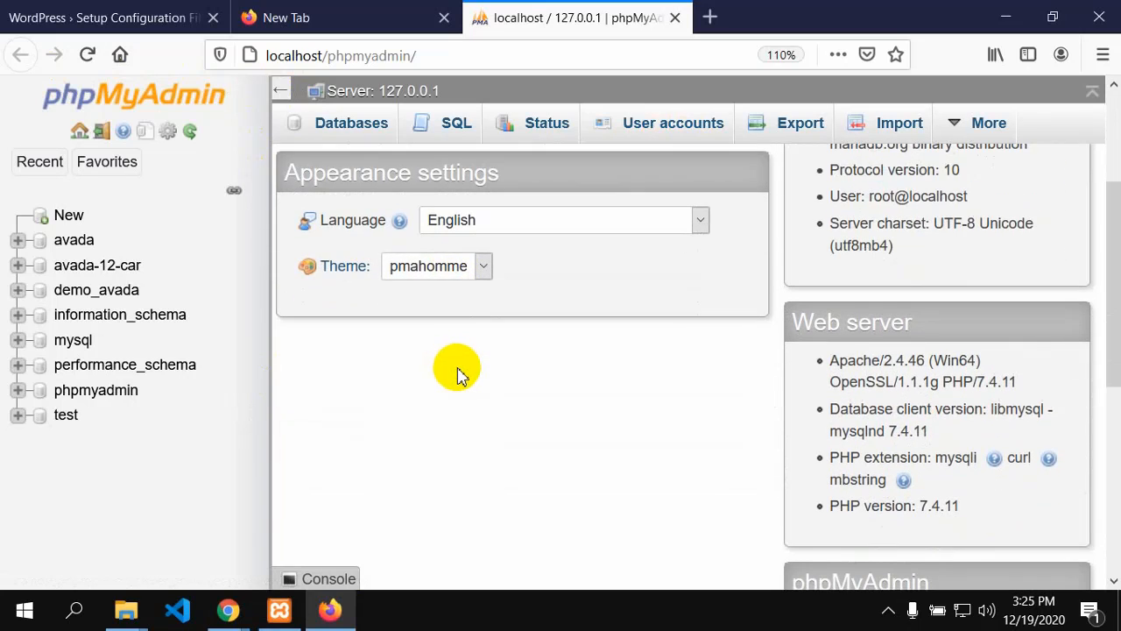
scroll(461, 374, "down", 1)
scroll(461, 374, "up", 2)
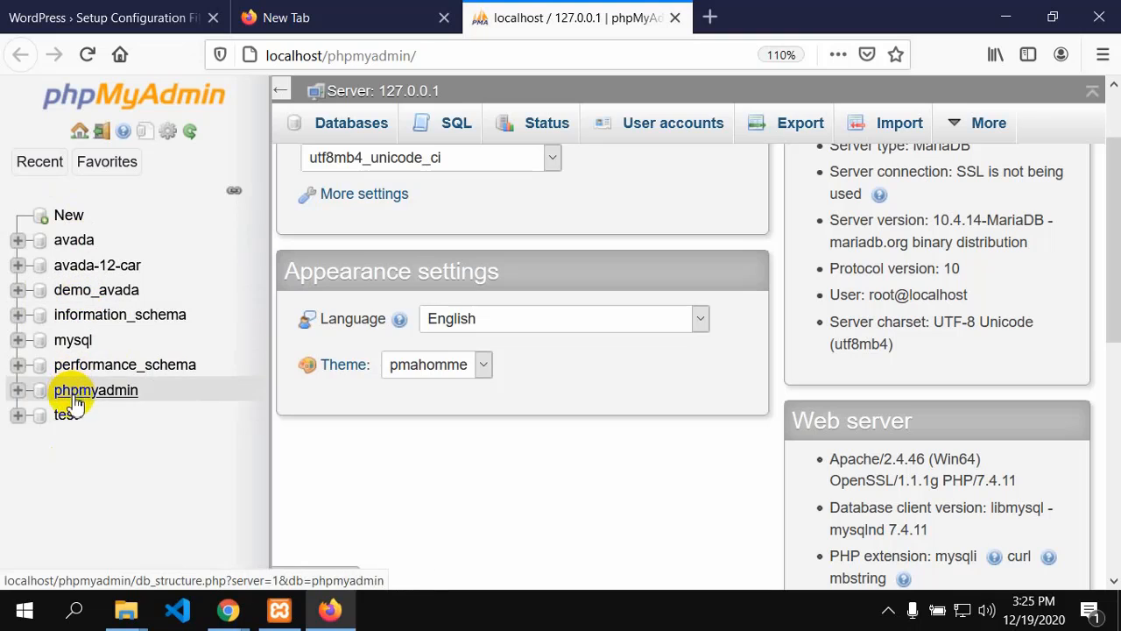
Step: Create the empty database batch10 with utf8mb4_general_ci collation, copying the name first
left_click(69, 216)
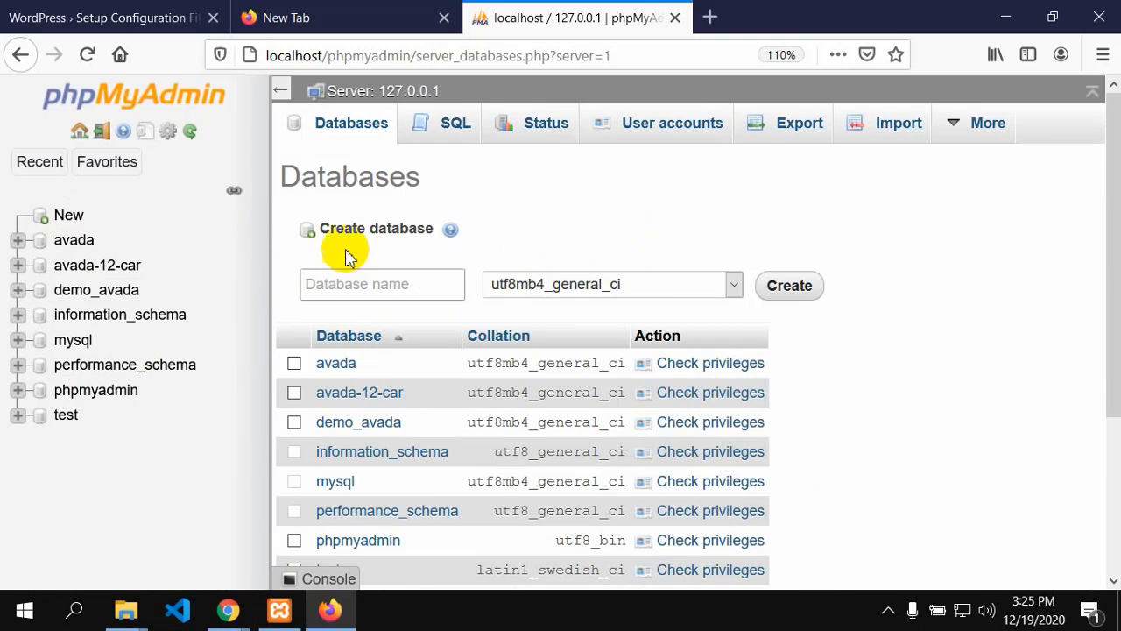
left_click(361, 277)
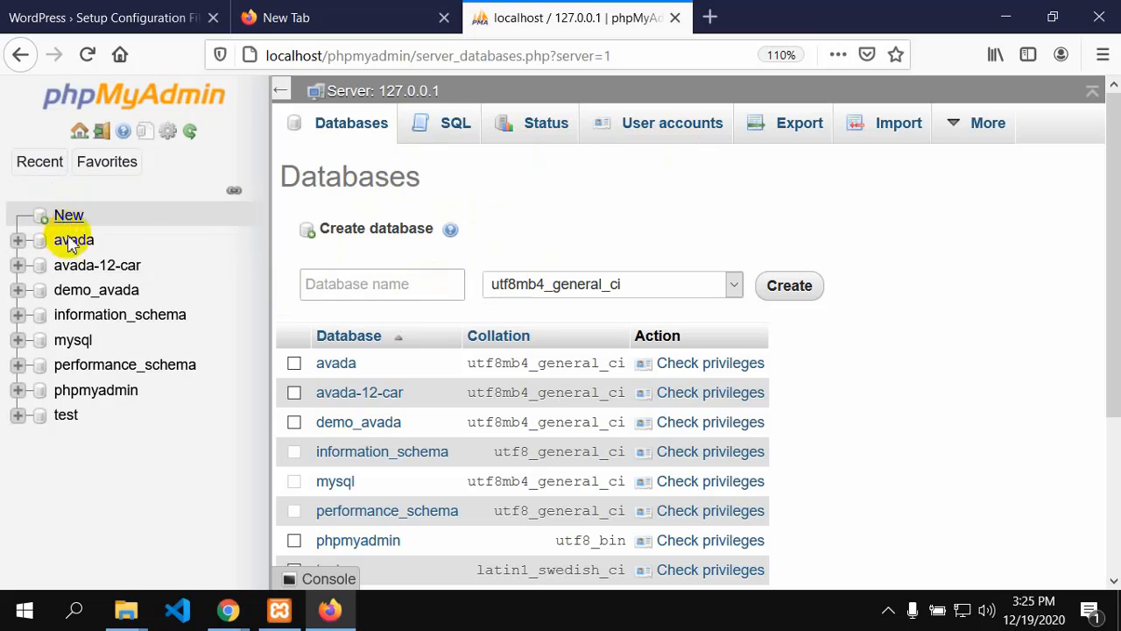
left_click(356, 283)
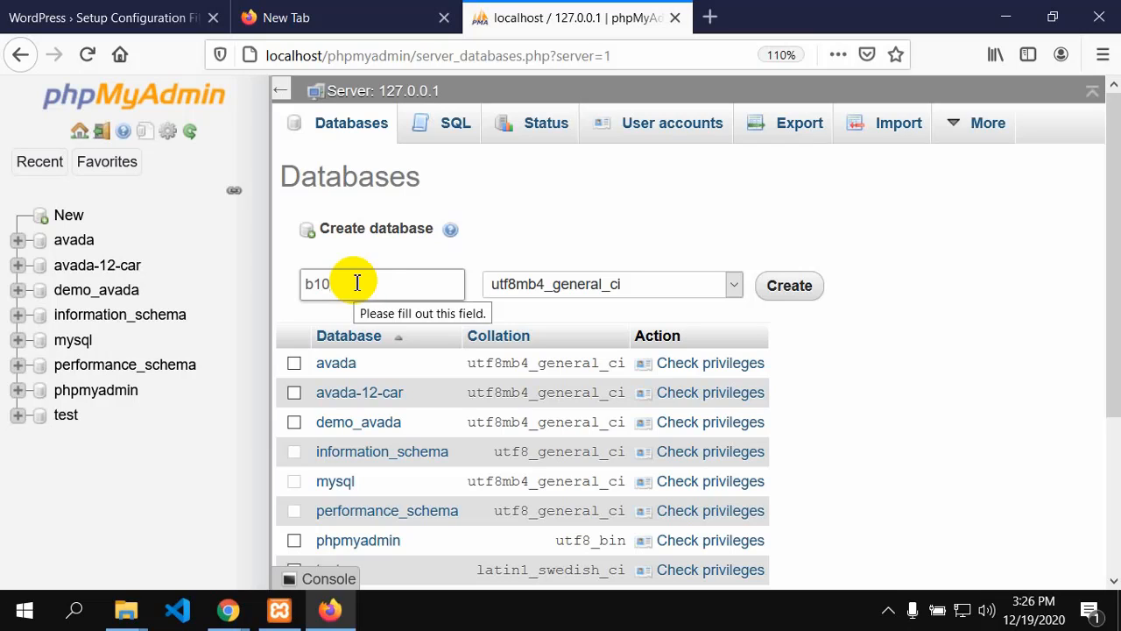
left_click_drag(353, 283, 285, 273)
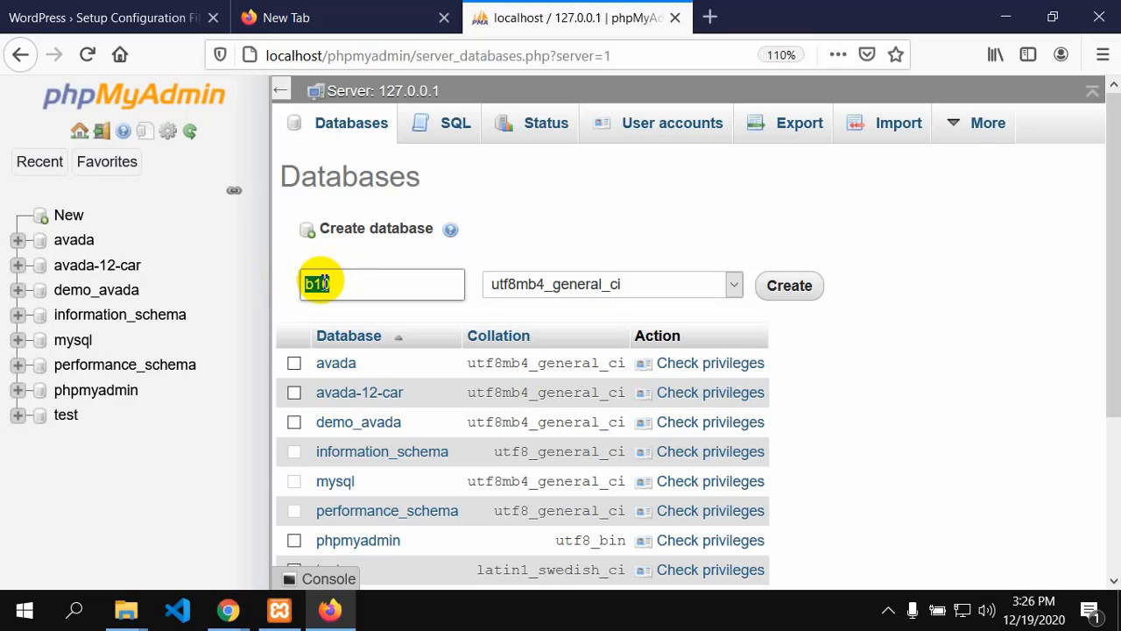
left_click(330, 283)
left_click(316, 283)
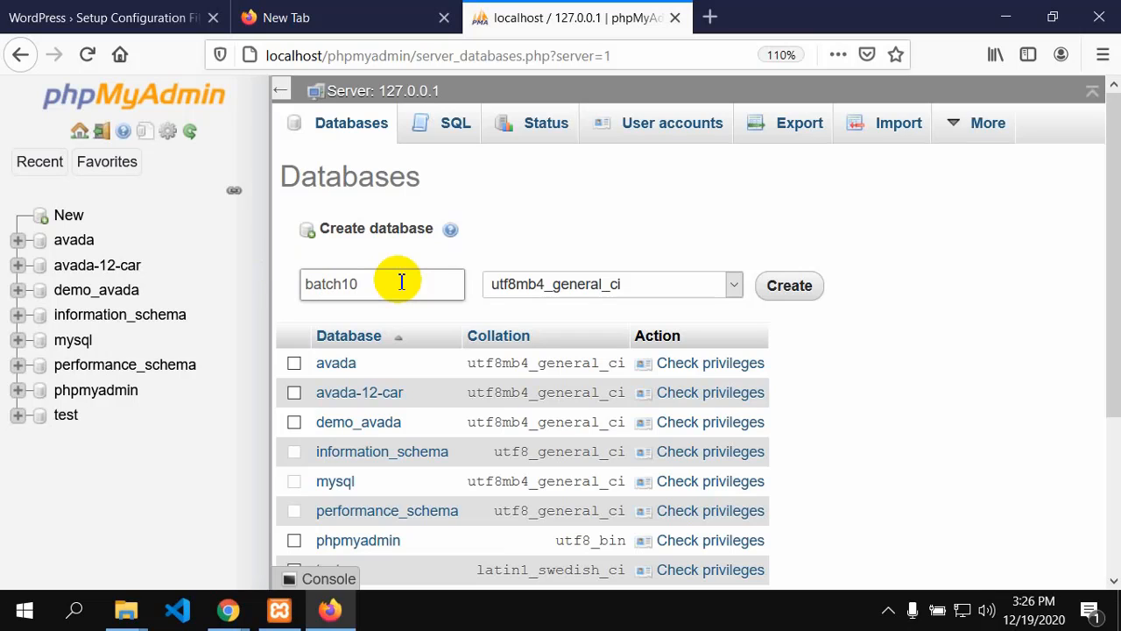
left_click_drag(386, 285, 302, 284)
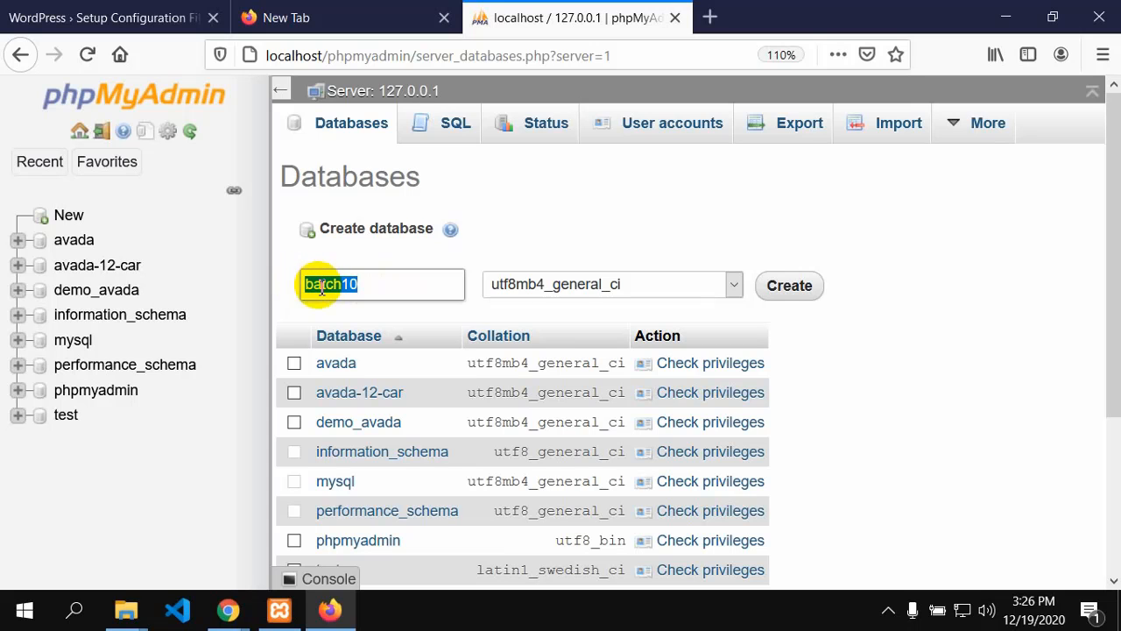
right_click(320, 287)
left_click(359, 349)
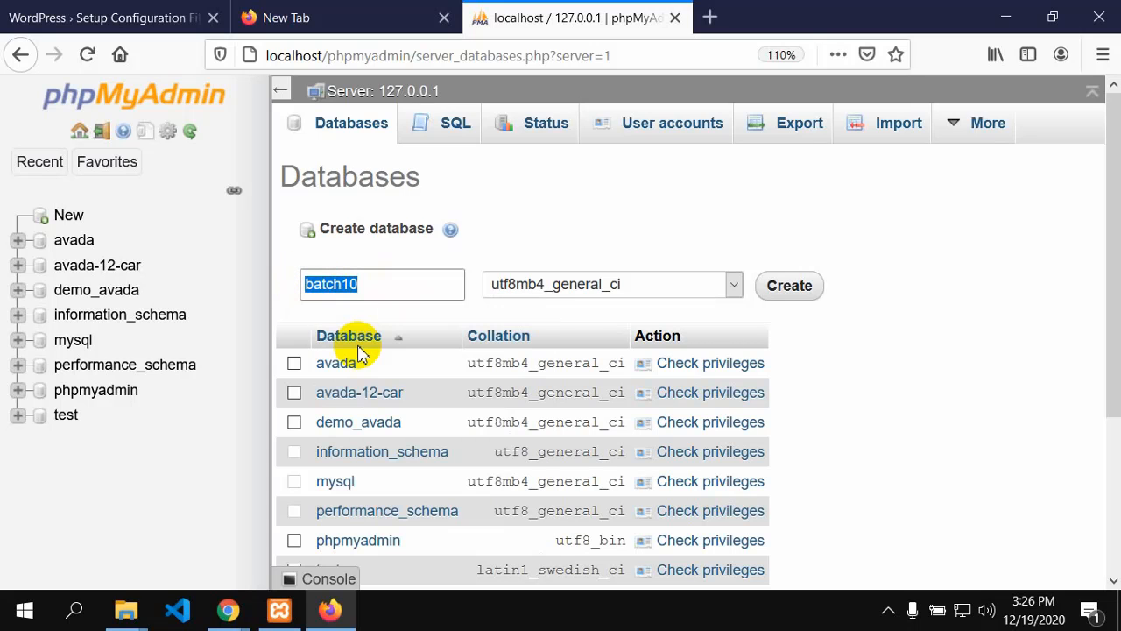
scroll(363, 355, "down", 3)
scroll(376, 377, "up", 3)
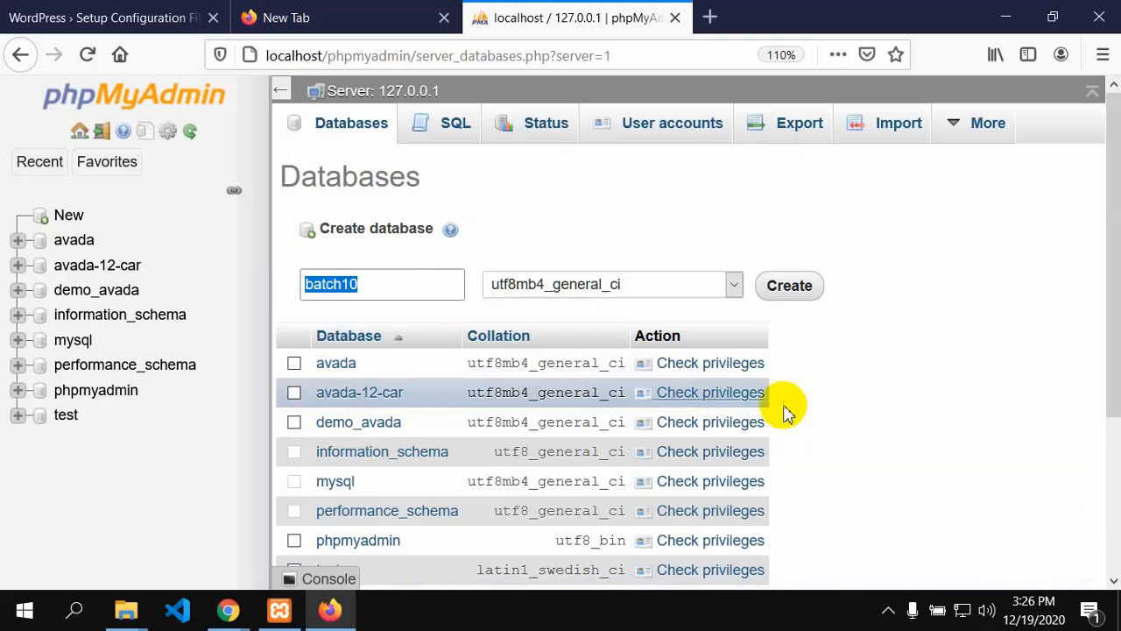
left_click(805, 294)
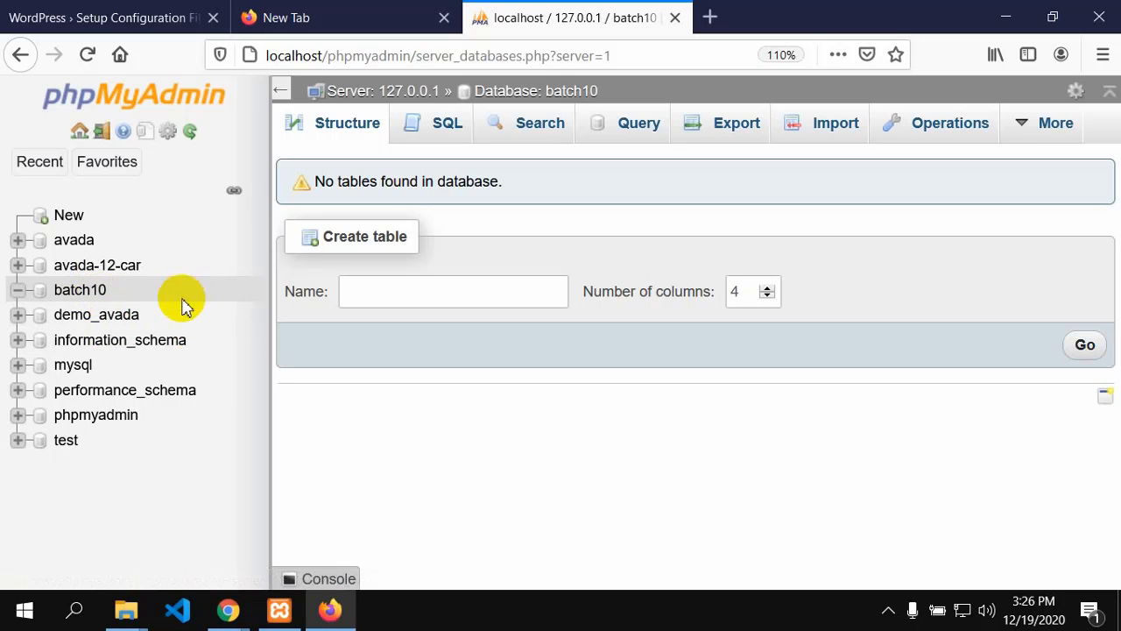
left_click(68, 216)
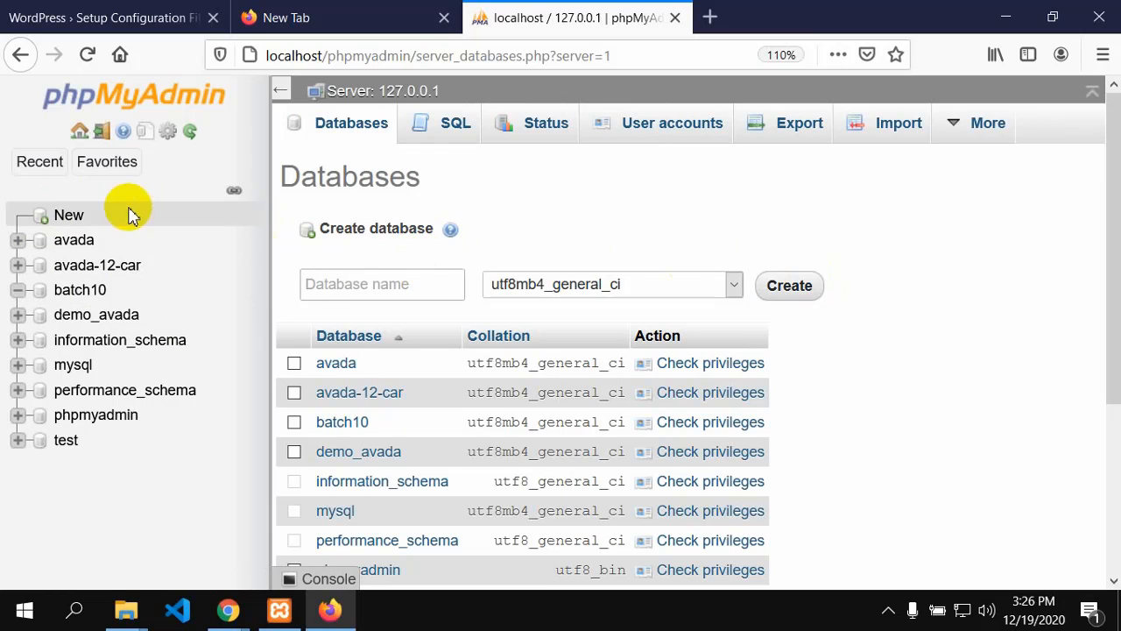
left_click(25, 62)
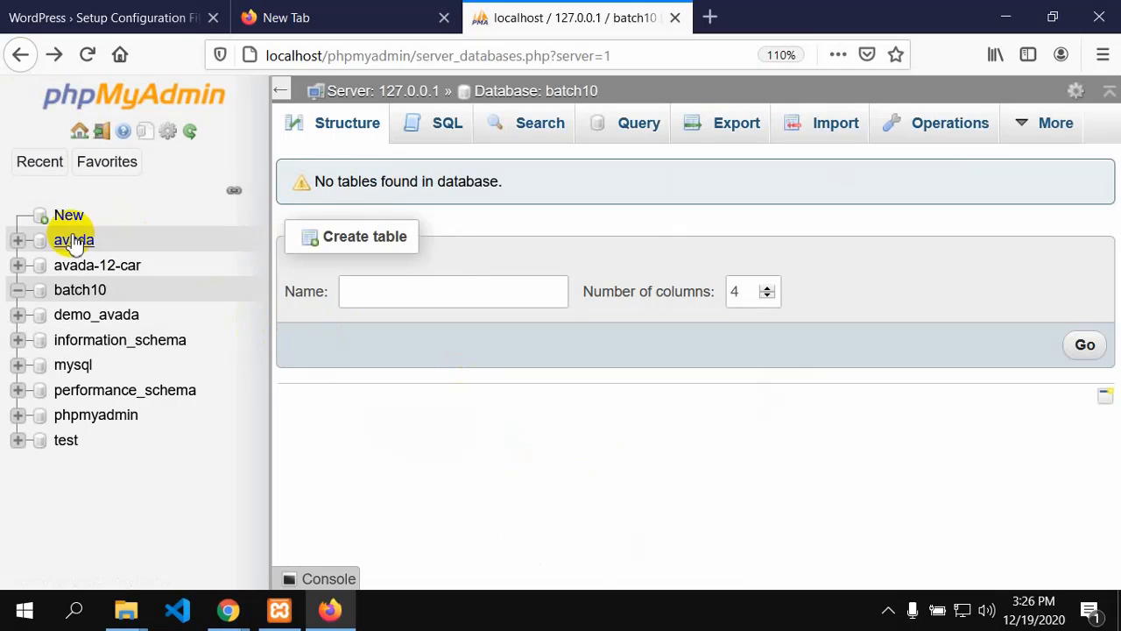
left_click(62, 288)
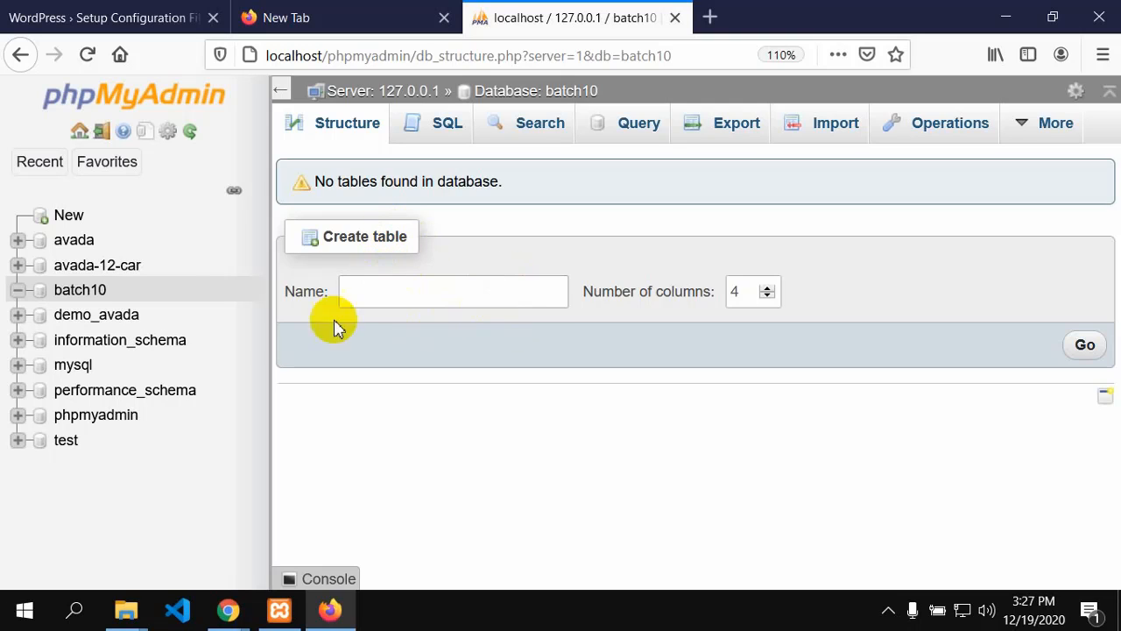
Step: Drop the batch10 database from its Operations page, confirming the deletion
left_click(40, 289)
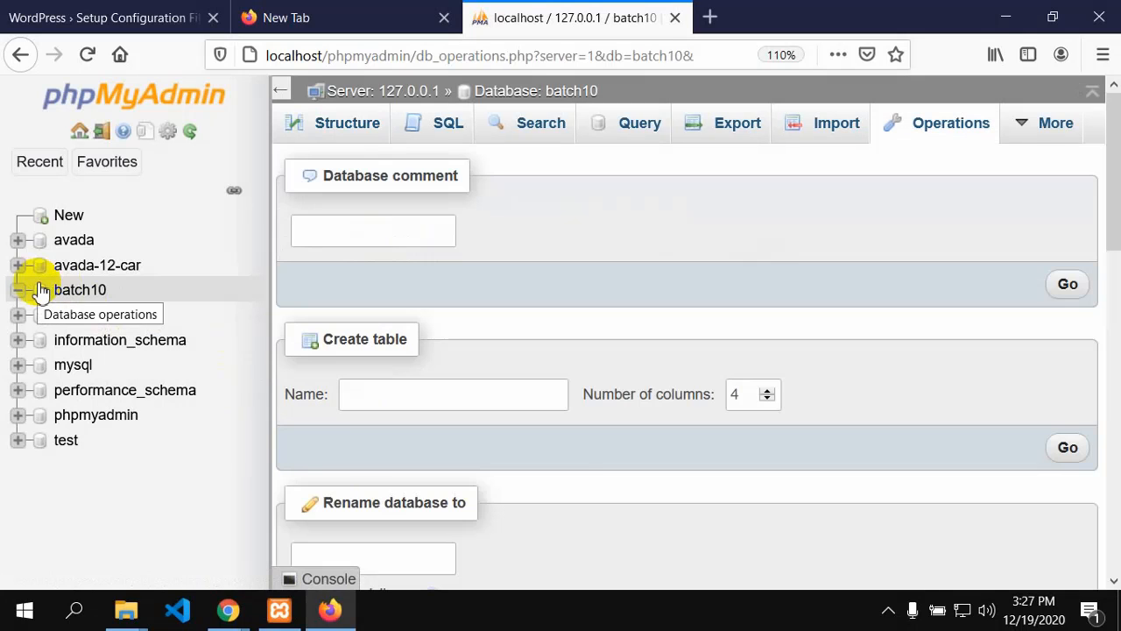
scroll(523, 479, "down", 5)
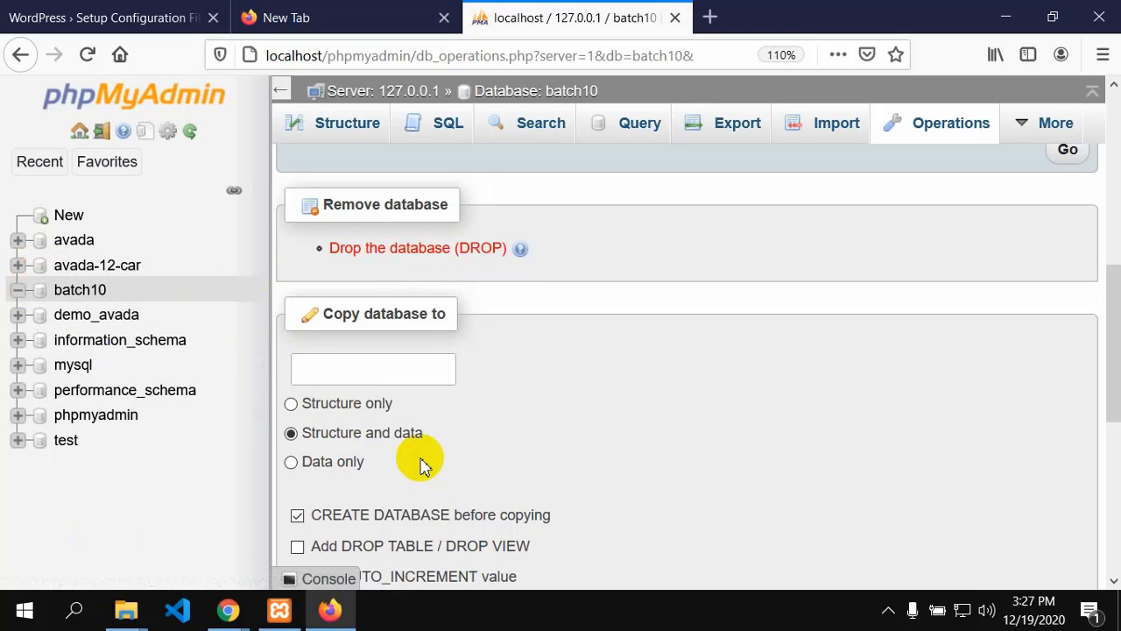
left_click(445, 248)
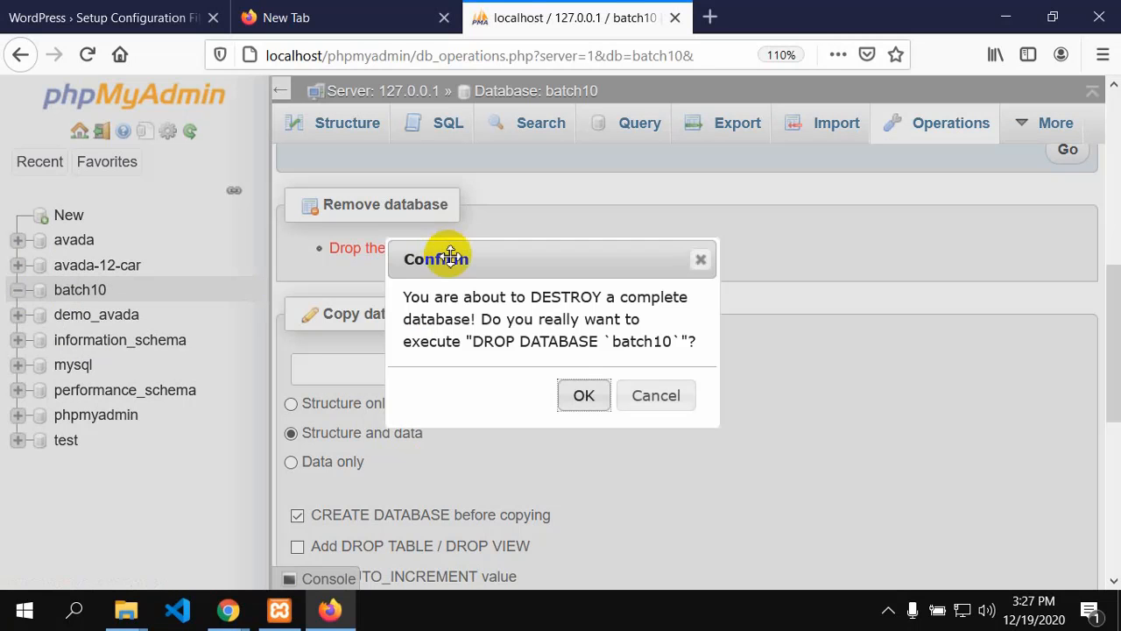
left_click(582, 395)
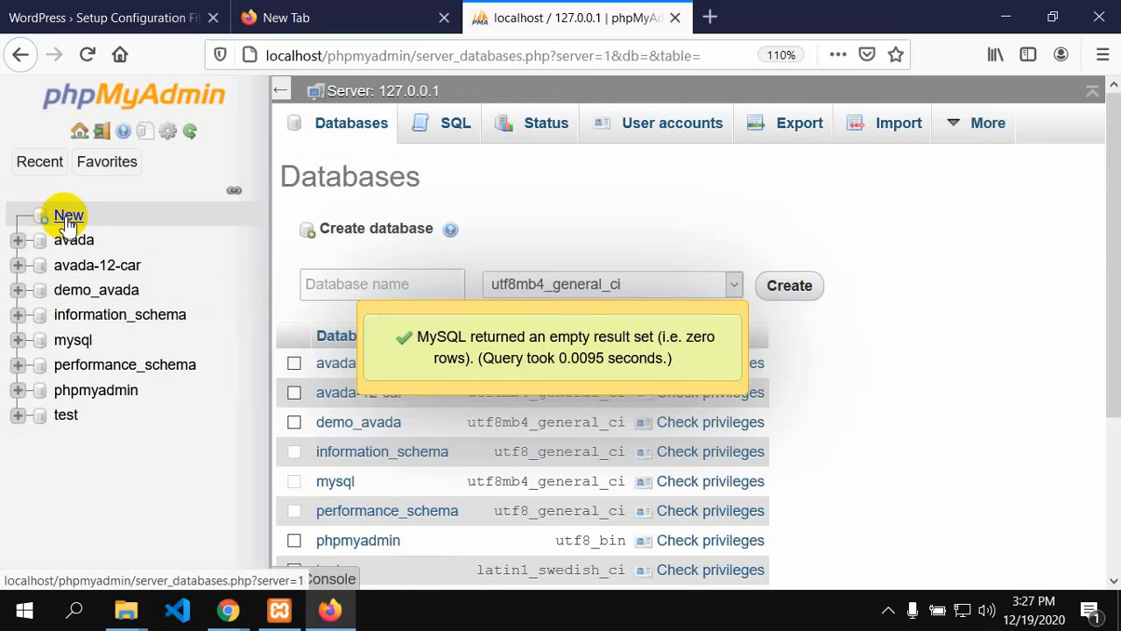
left_click(69, 217)
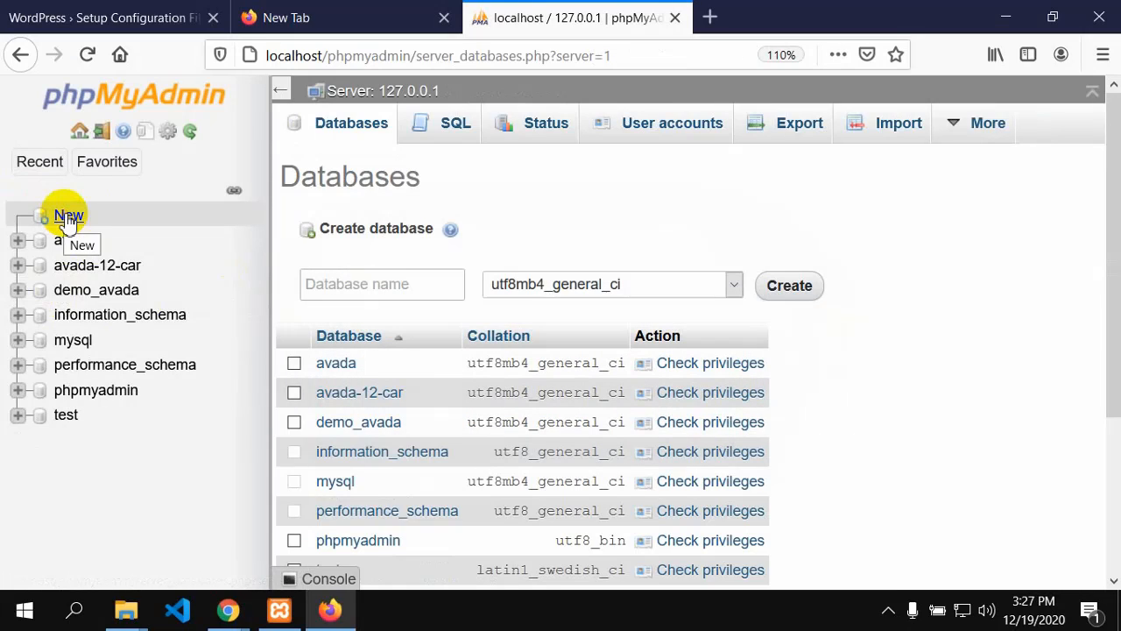
Step: Create the database batch10 again, keeping utf8mb4_general_ci collation
left_click(341, 277)
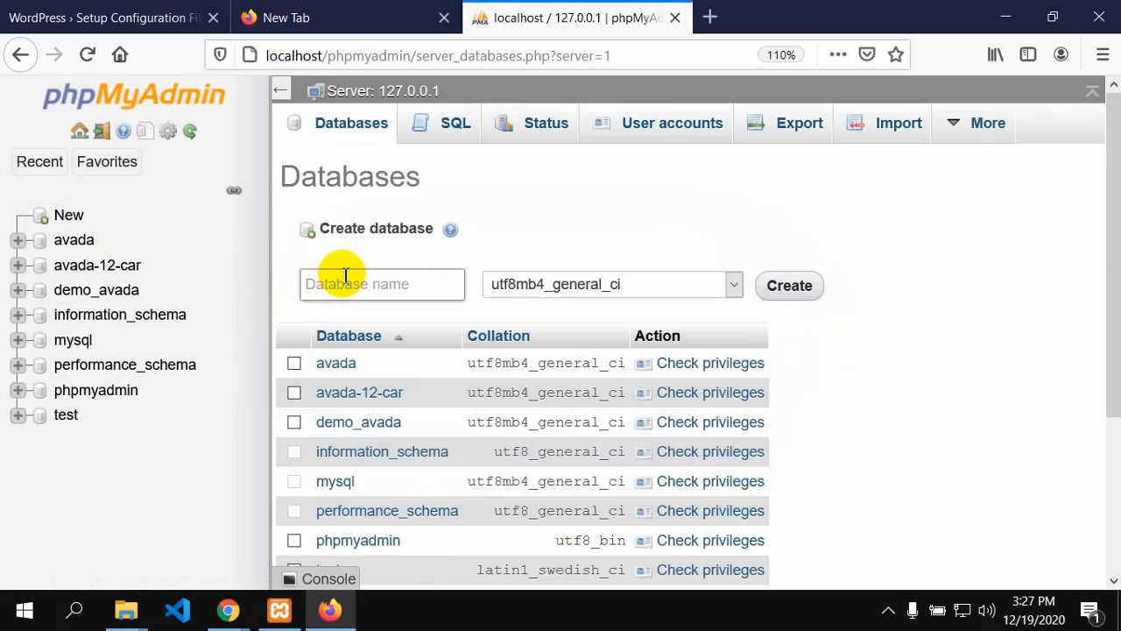
type("batch10")
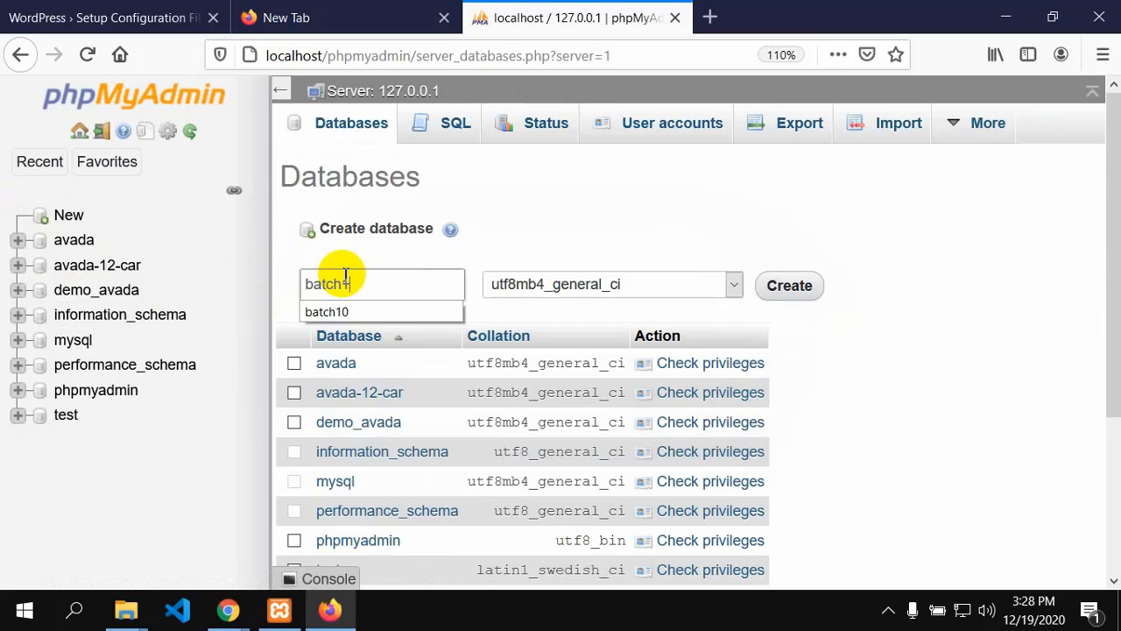
left_click(791, 289)
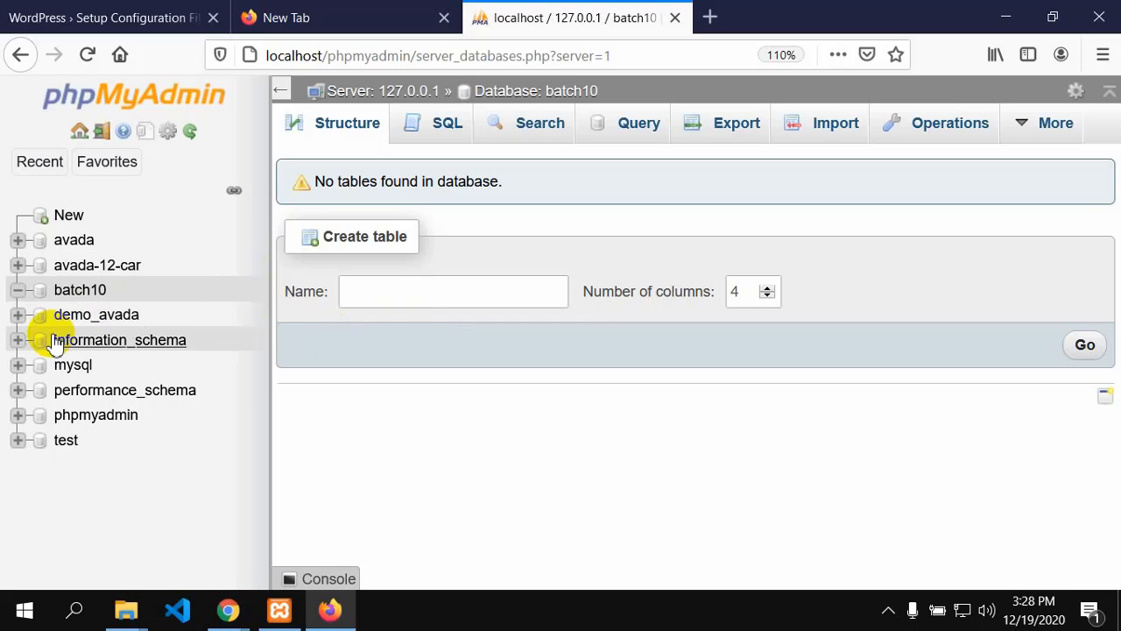
left_click(77, 268)
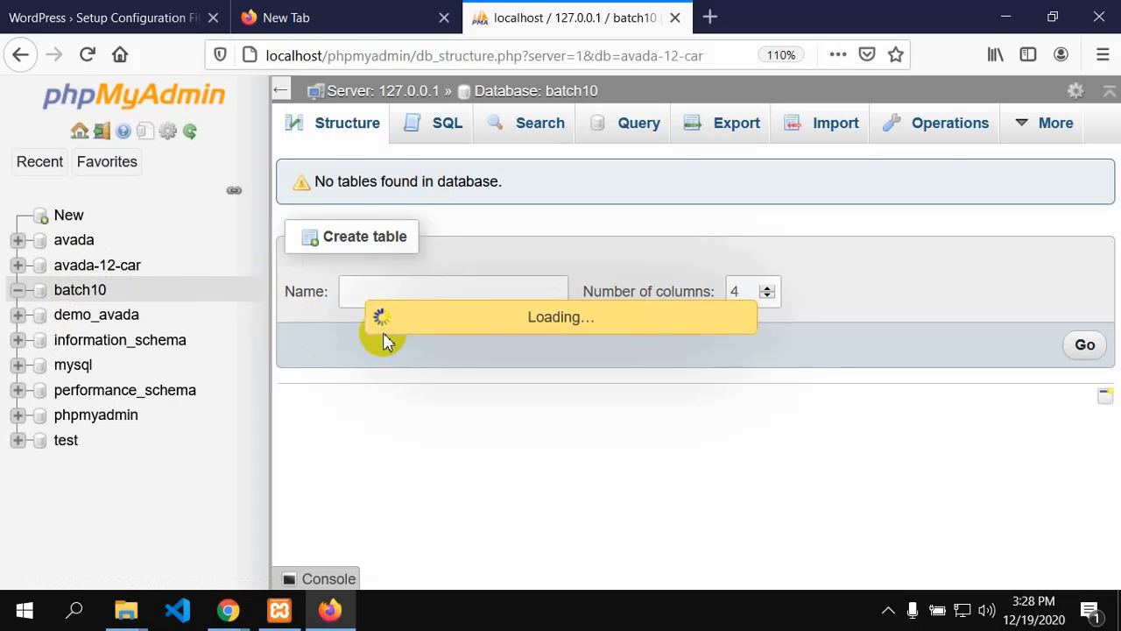
scroll(520, 444, "down", 6)
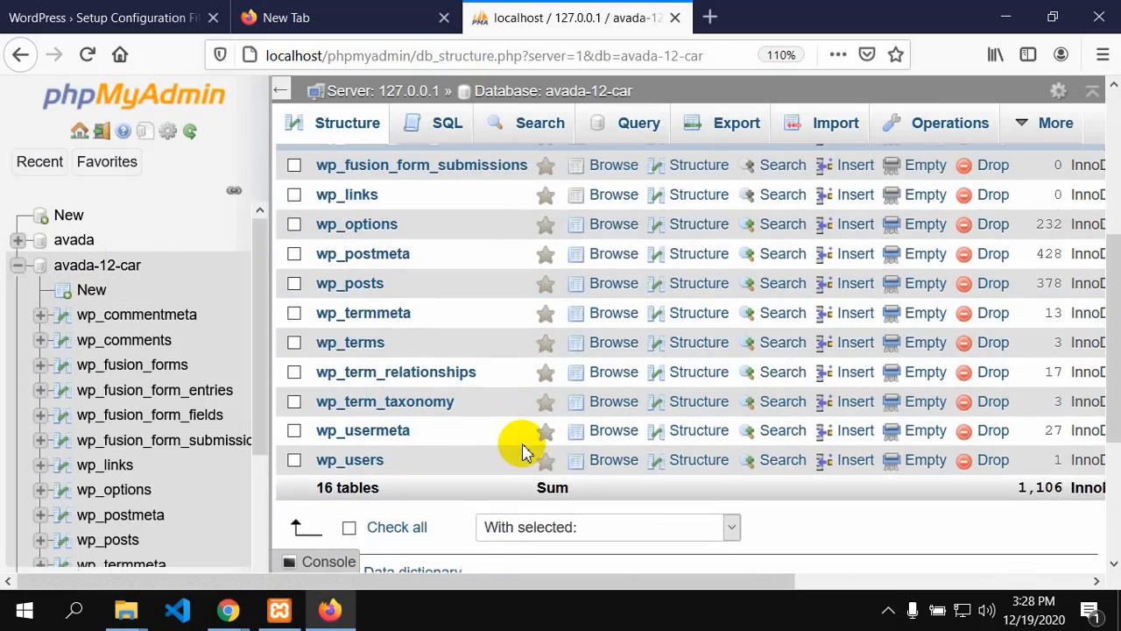
scroll(523, 442, "up", 8)
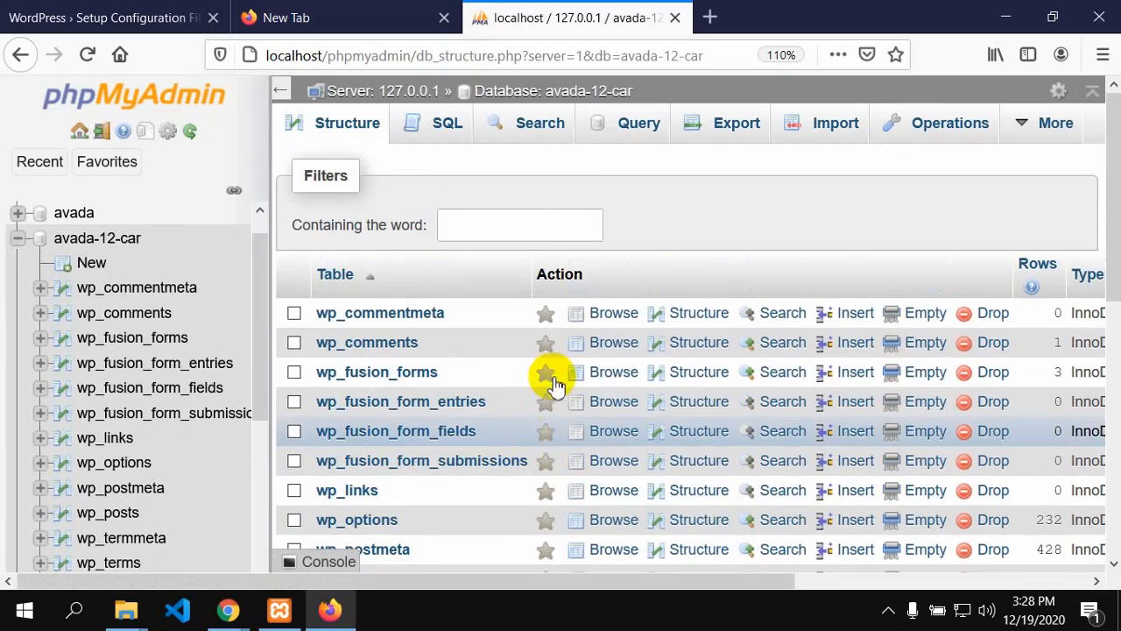
scroll(839, 371, "down", 6)
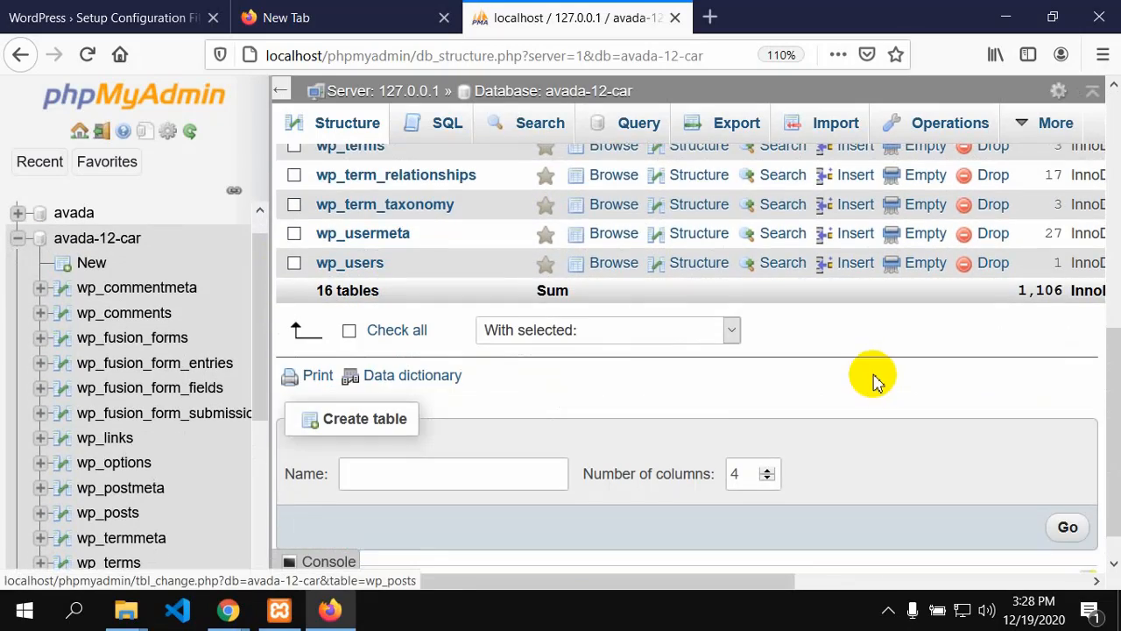
scroll(870, 376, "up", 2)
scroll(867, 367, "up", 5)
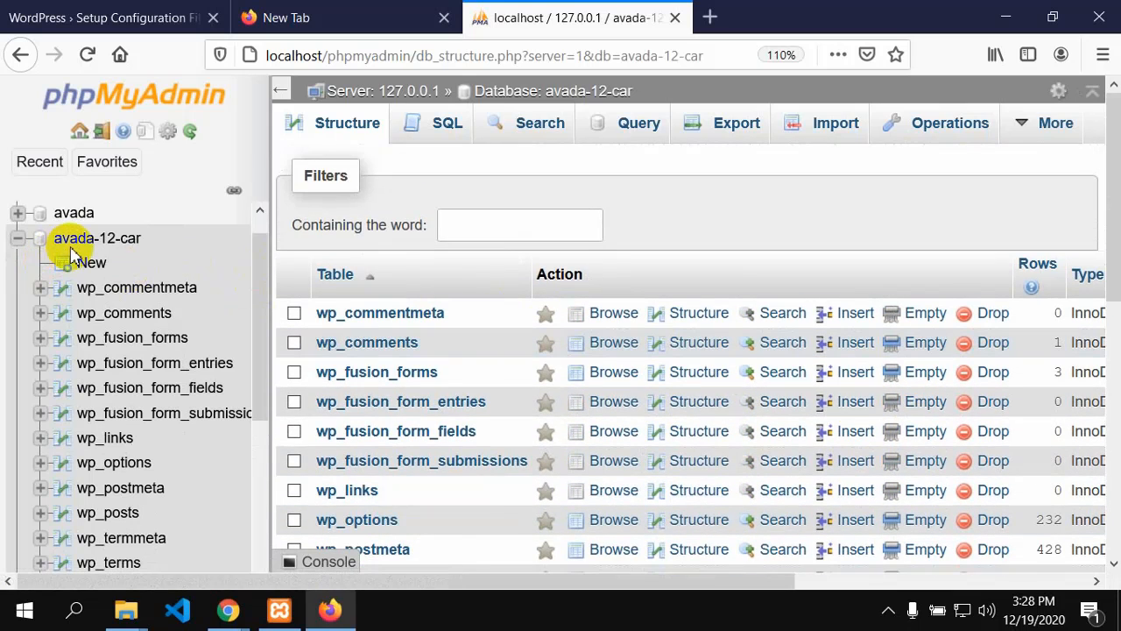
left_click(21, 238)
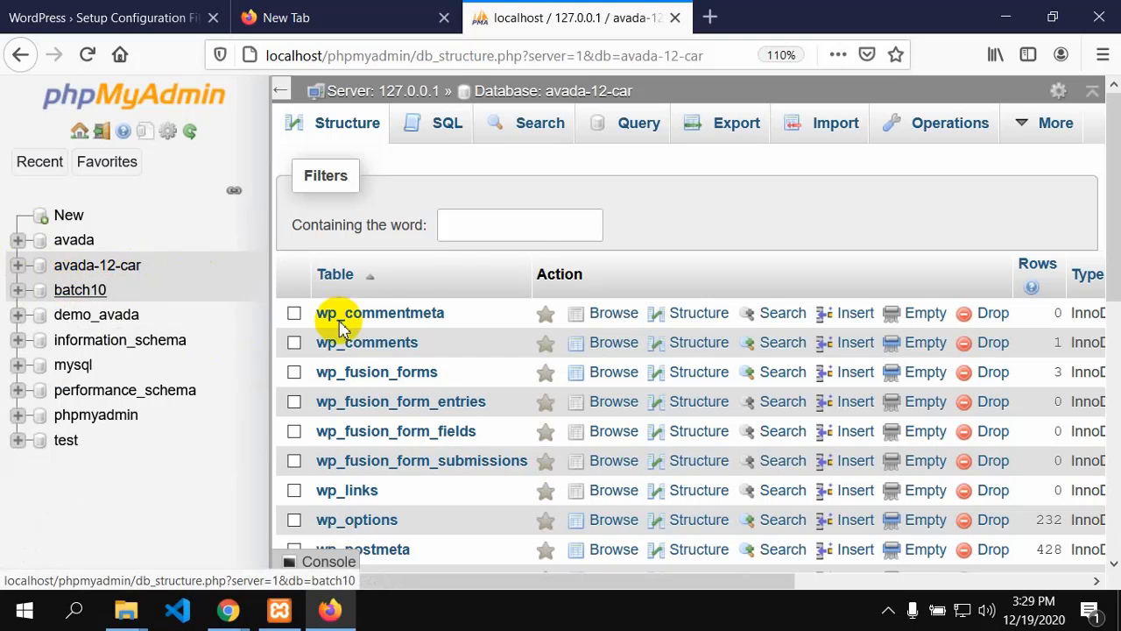
left_click(103, 290)
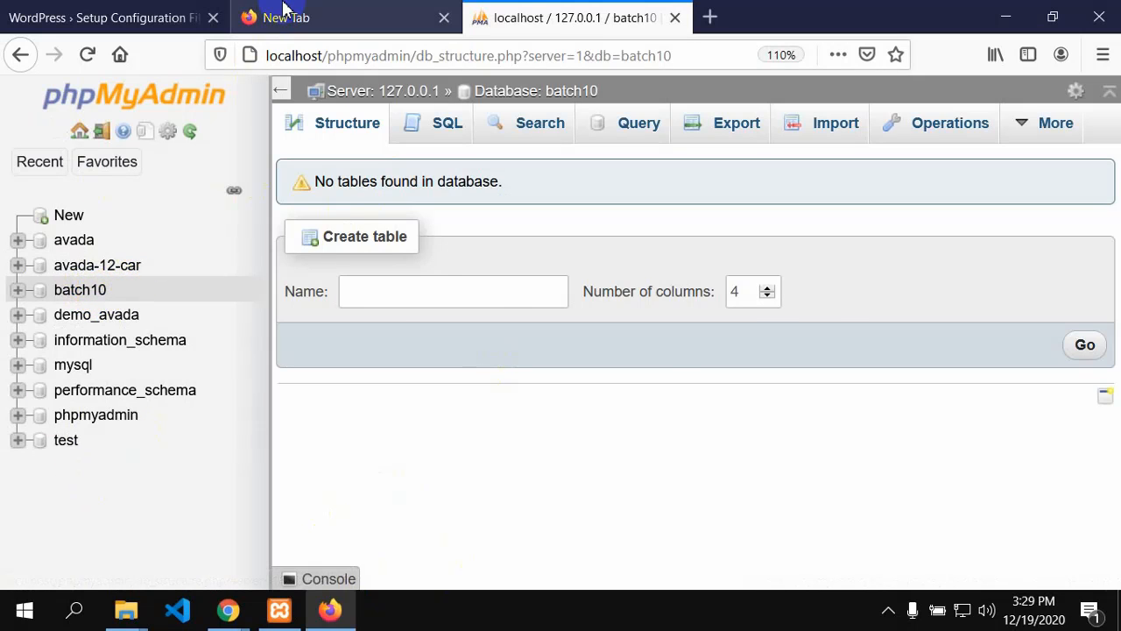
left_click(284, 10)
Step: Begin WordPress setup on its configuration page with Let's go!
left_click(117, 9)
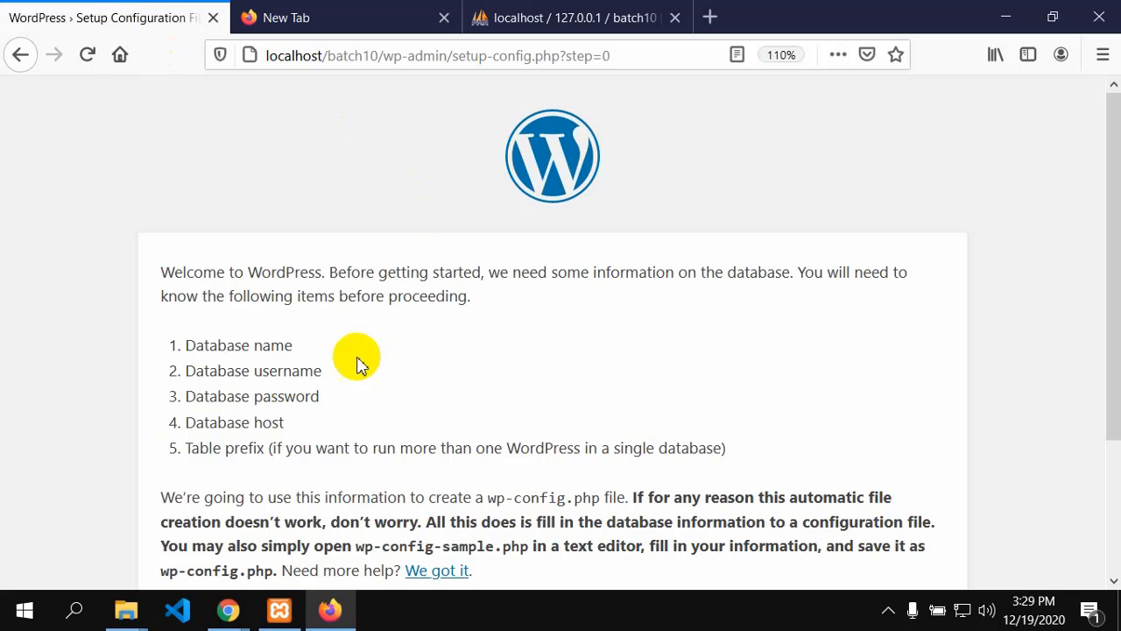
scroll(333, 411, "down", 2)
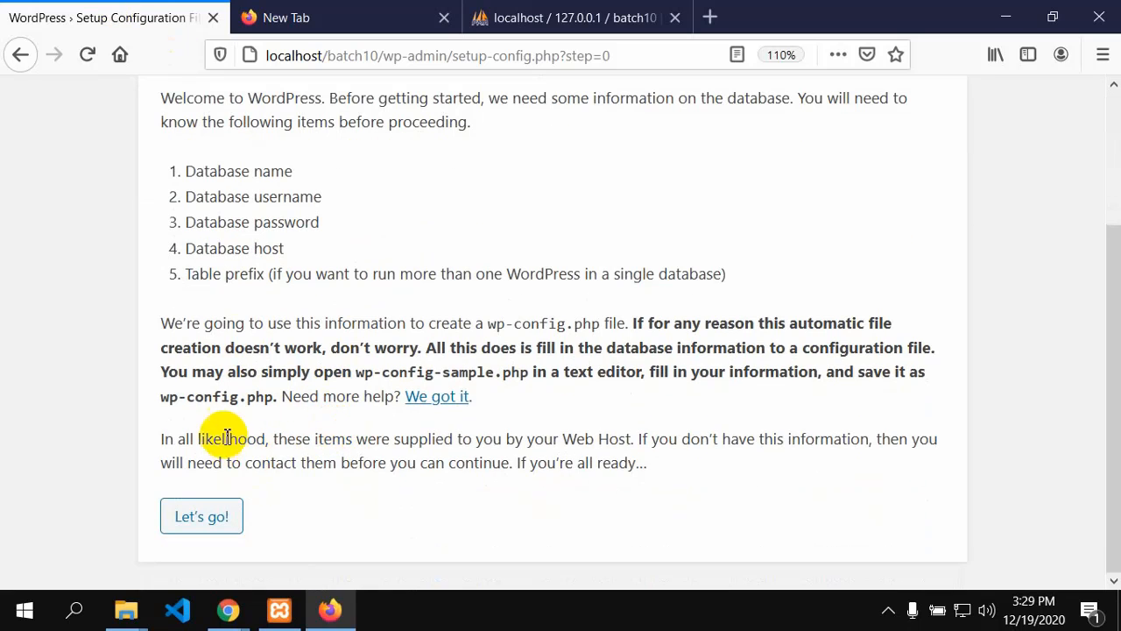
left_click(203, 519)
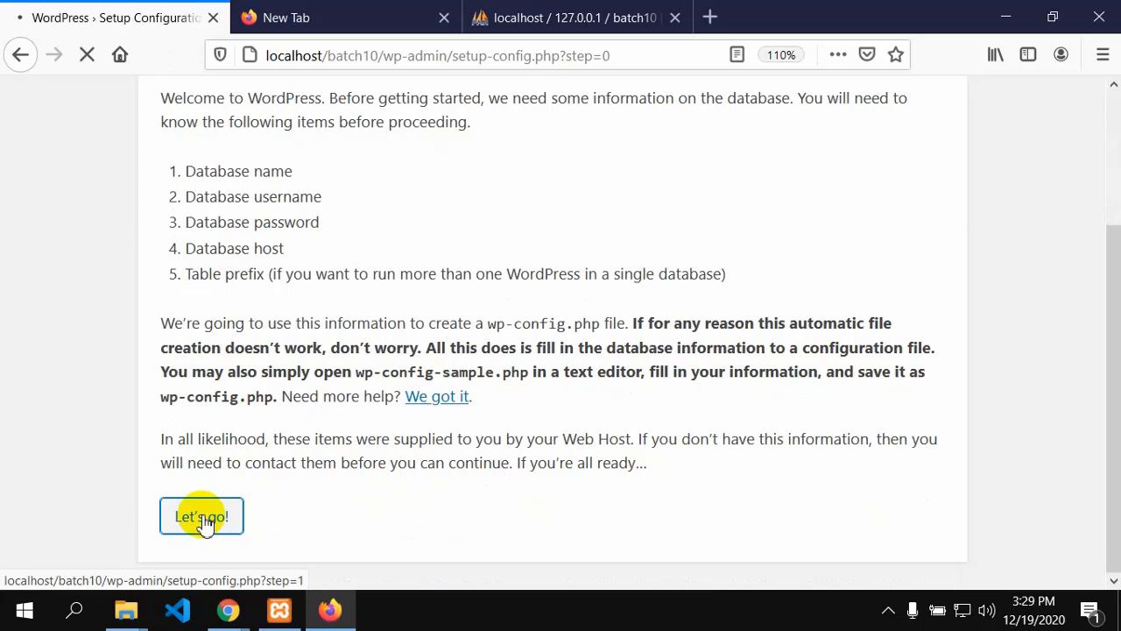
scroll(392, 364, "down", 2)
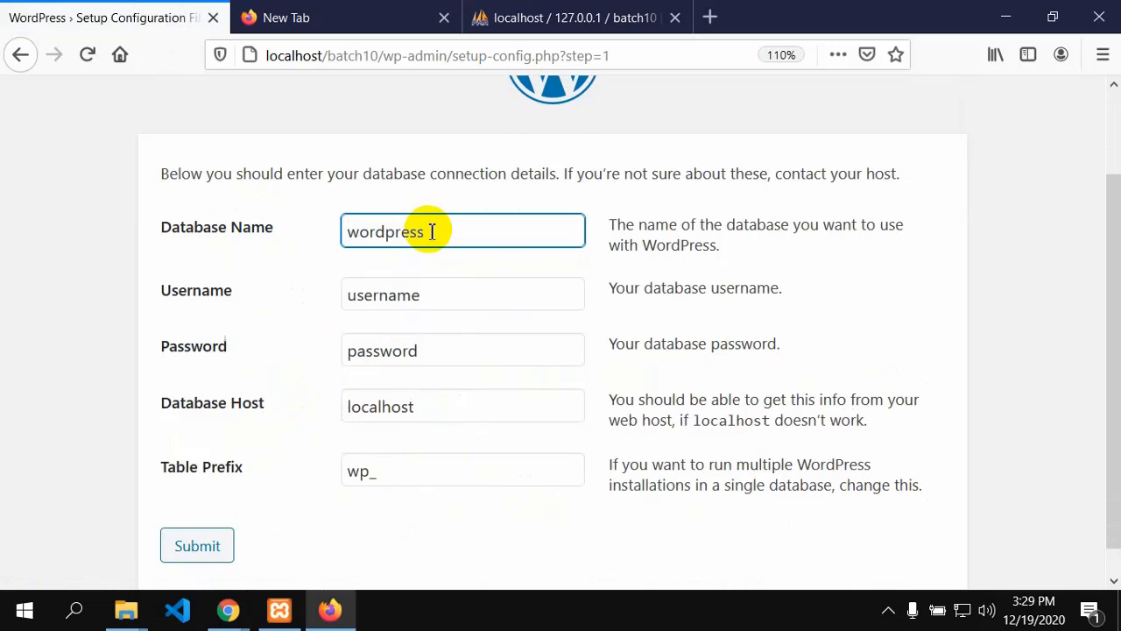
Step: Enter database name batch10, username root and an empty password
key("BackSpace")
key("BackSpace")
key("BackSpace")
key("BackSpace")
key("BackSpace")
key("BackSpace")
key("BackSpace")
key("BackSpace")
key("BackSpace")
type("batch10")
left_click(424, 298)
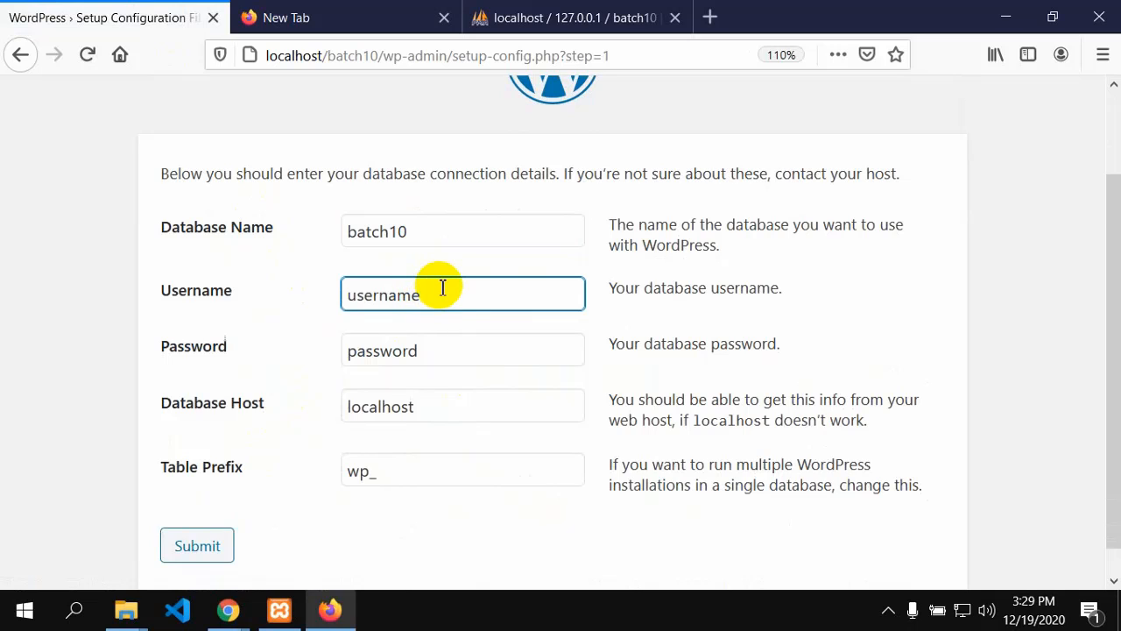
key("BackSpace")
key("BackSpace")
key("BackSpace")
key("BackSpace")
key("BackSpace")
key("BackSpace")
key("BackSpace")
type("root")
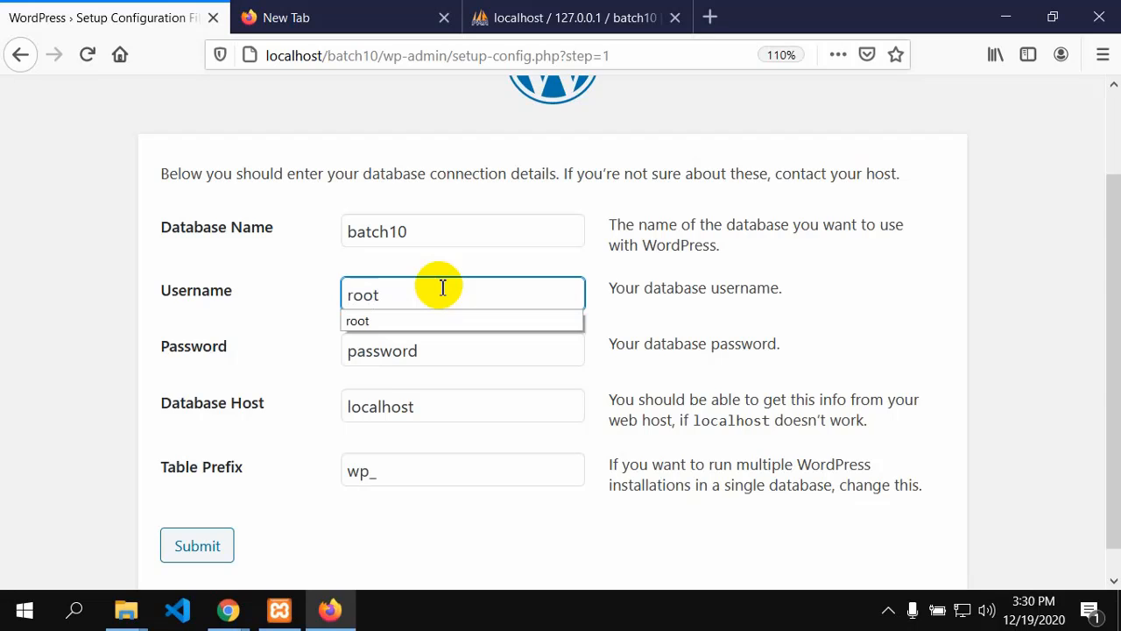
left_click(53, 457)
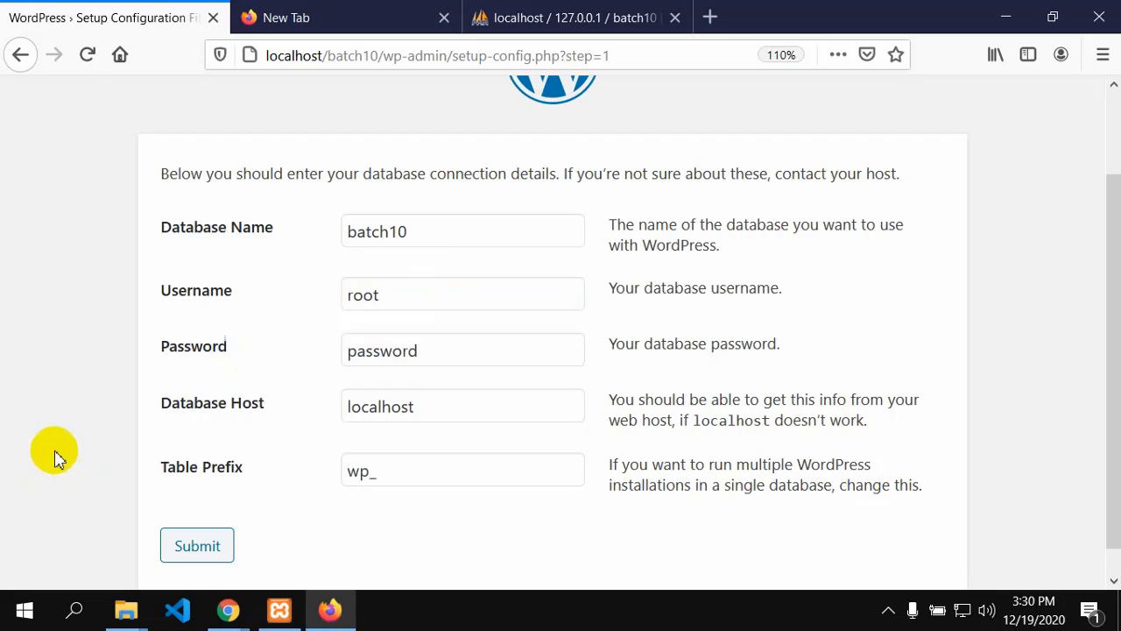
left_click(422, 345)
key("BackSpace")
key("BackSpace")
key("BackSpace")
key("BackSpace")
key("BackSpace")
key("BackSpace")
key("BackSpace")
key("BackSpace")
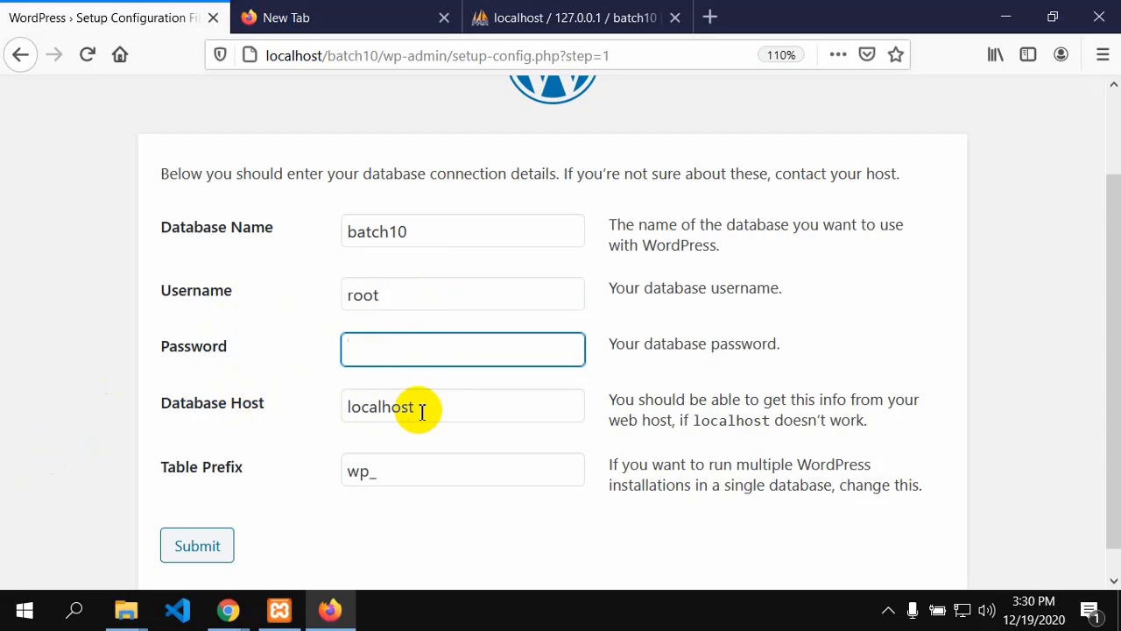
scroll(375, 464, "down", 1)
Step: Review the table prefix, batch10, root, empty password and localhost, then submit the details
left_click(375, 449)
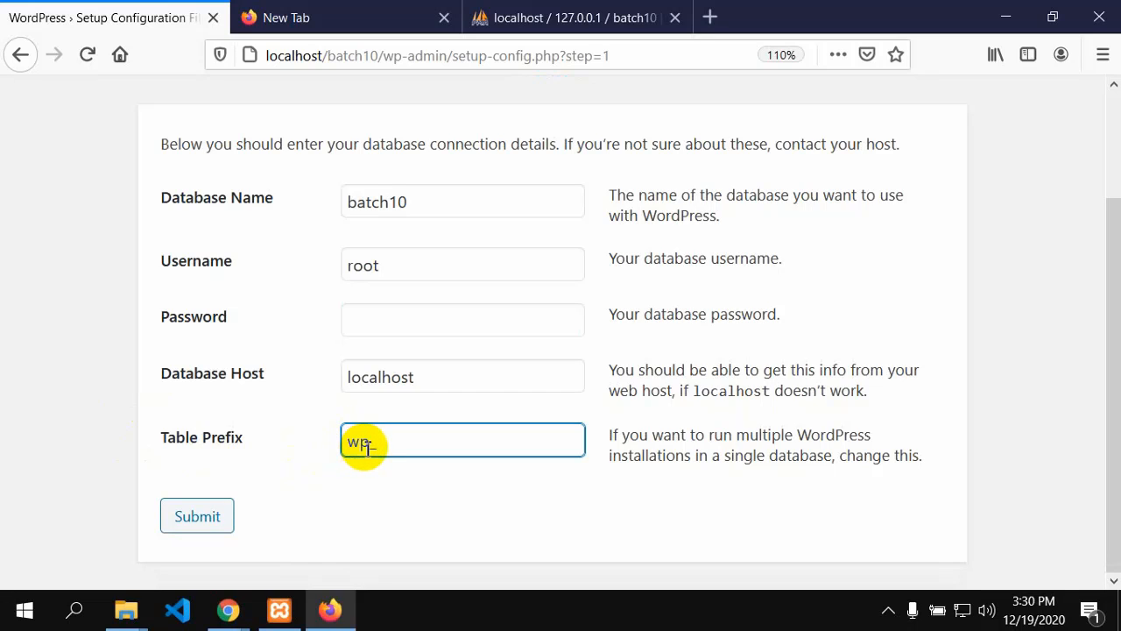
key("BackSpace")
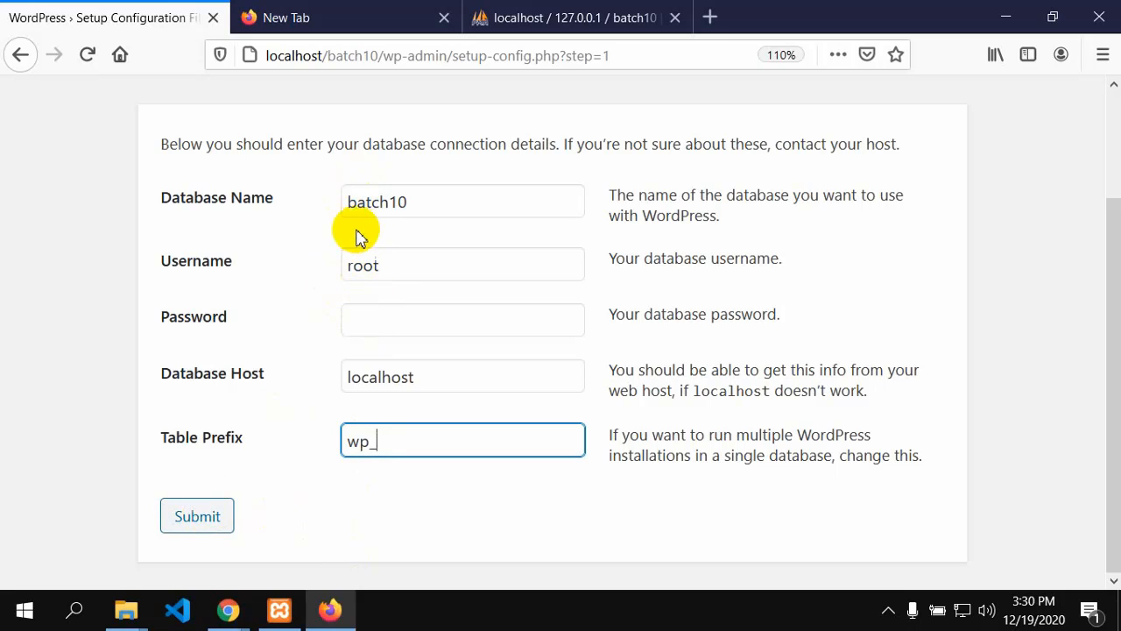
left_click(407, 202)
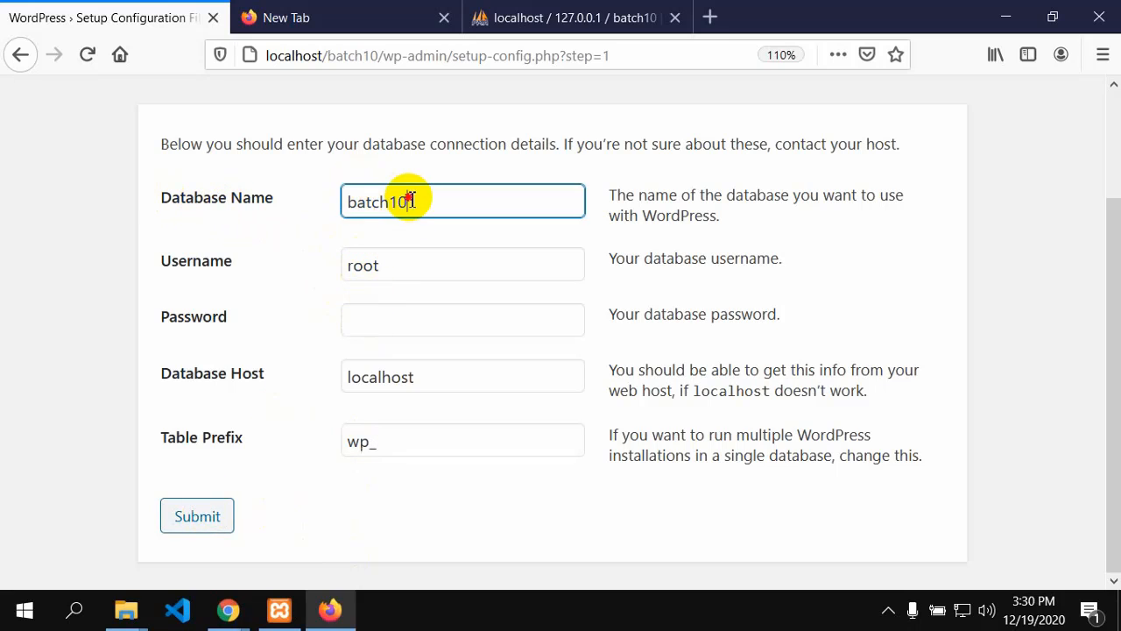
left_click(381, 263)
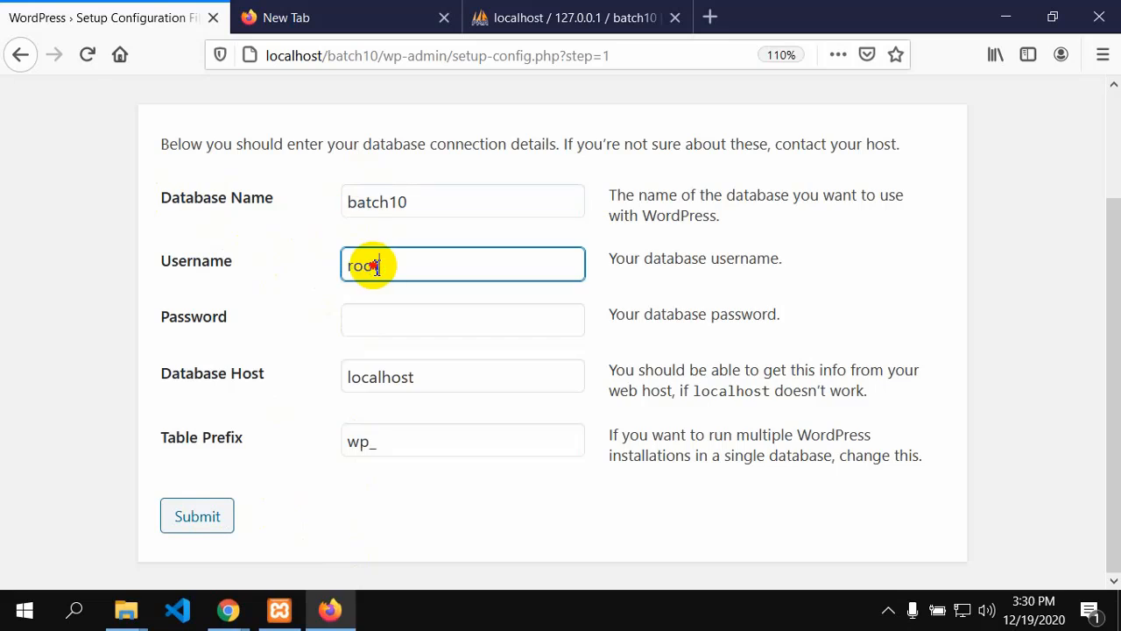
left_click_drag(370, 260, 326, 263)
left_click(326, 264)
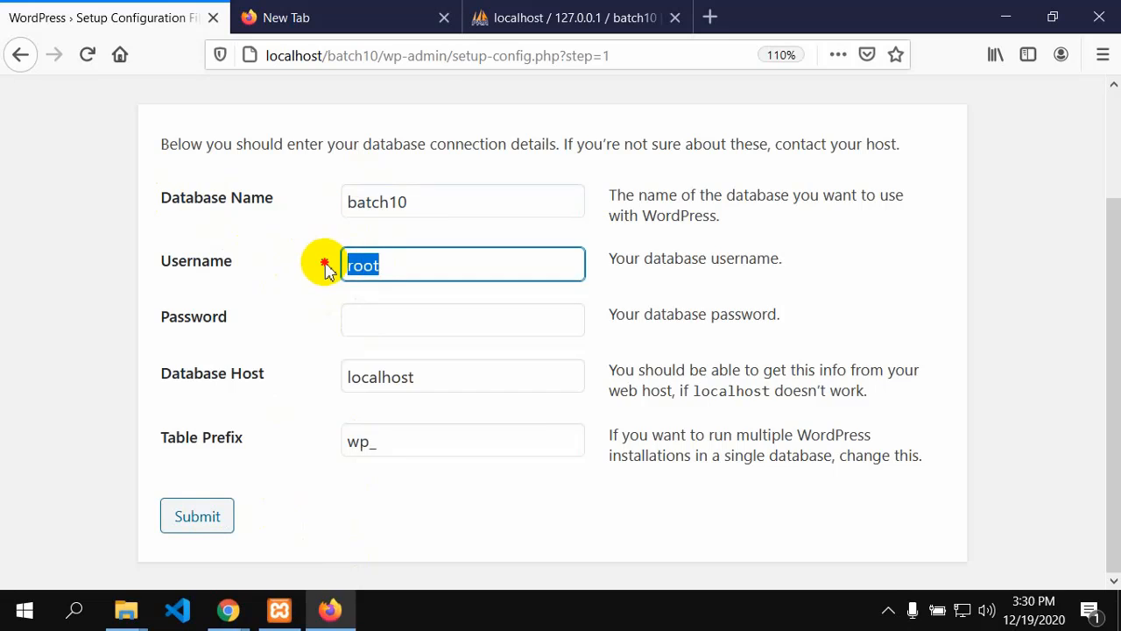
left_click(367, 327)
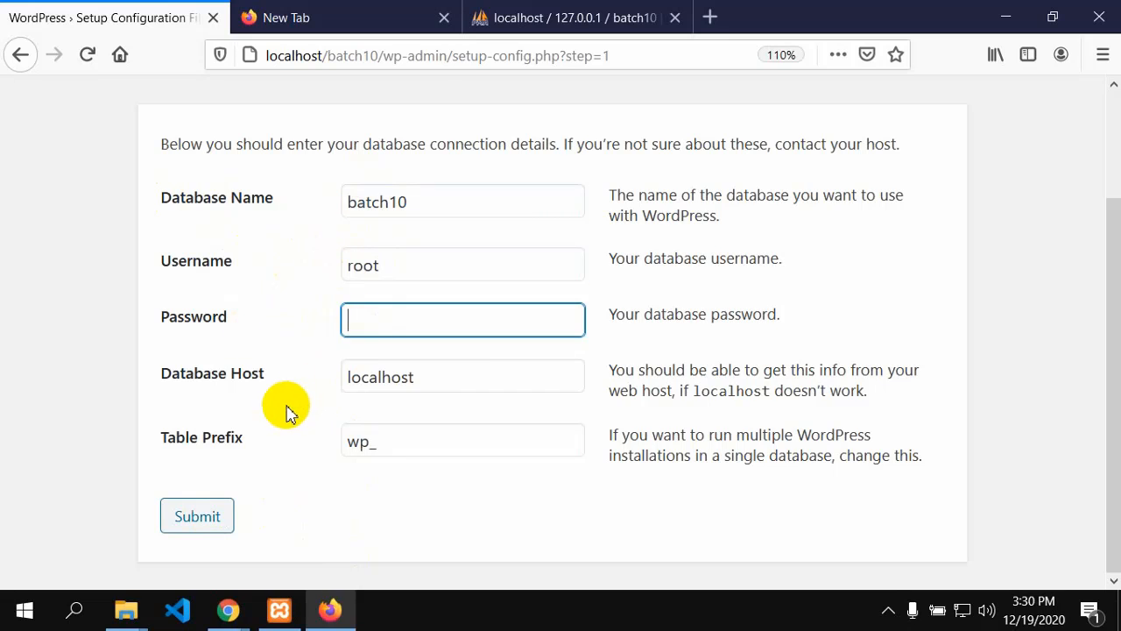
left_click(429, 382)
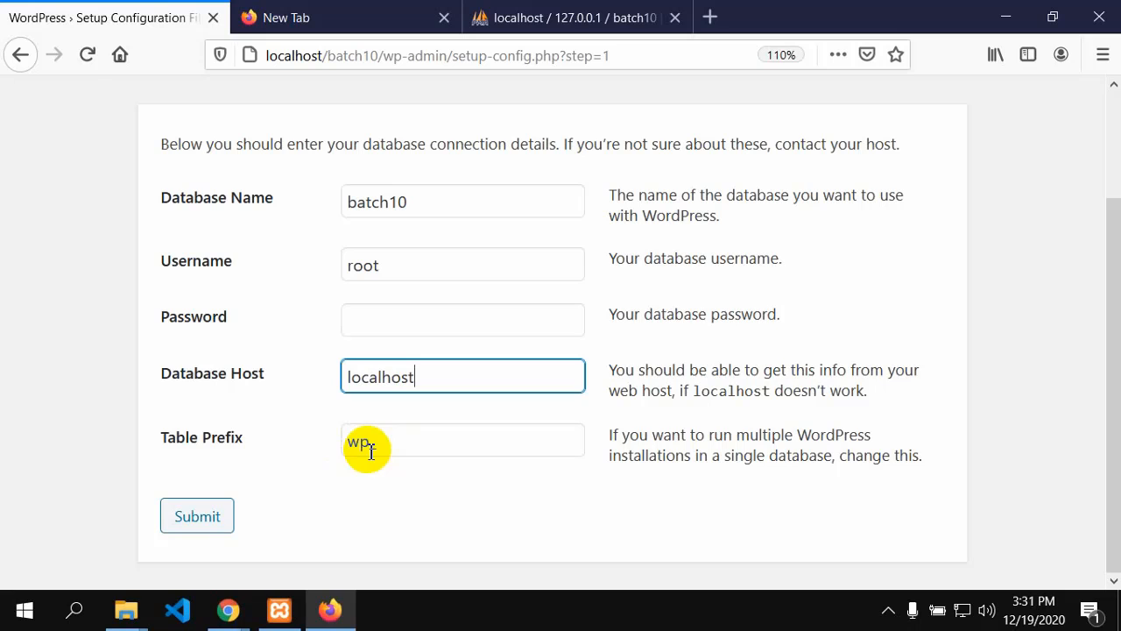
left_click(209, 518)
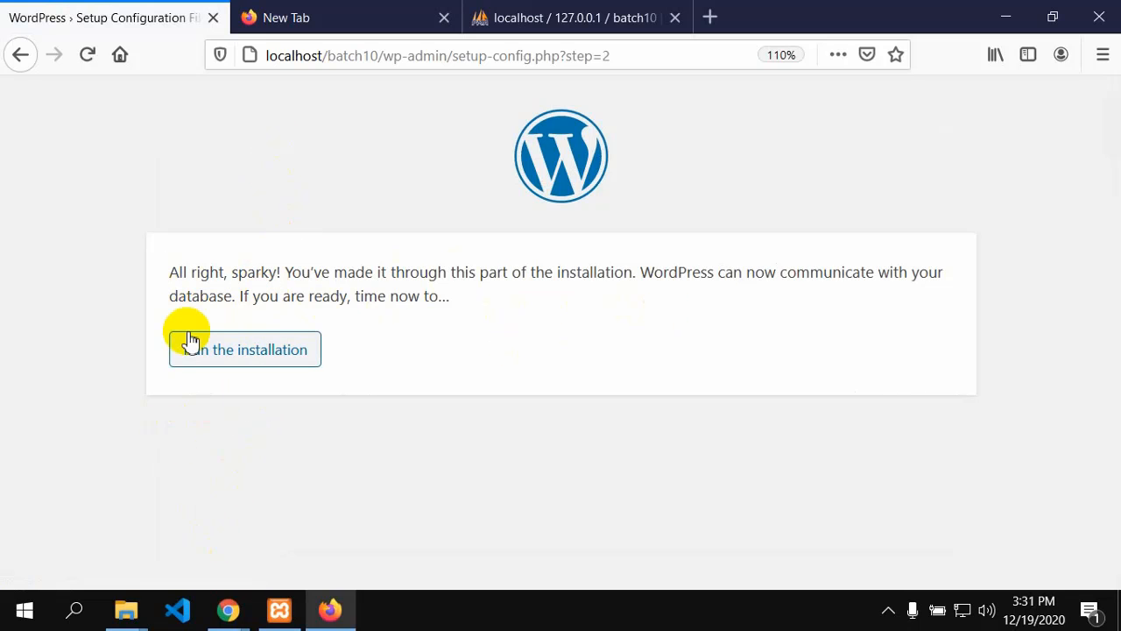
Step: Run the WordPress installation to reach the Information needed page
left_click(257, 355)
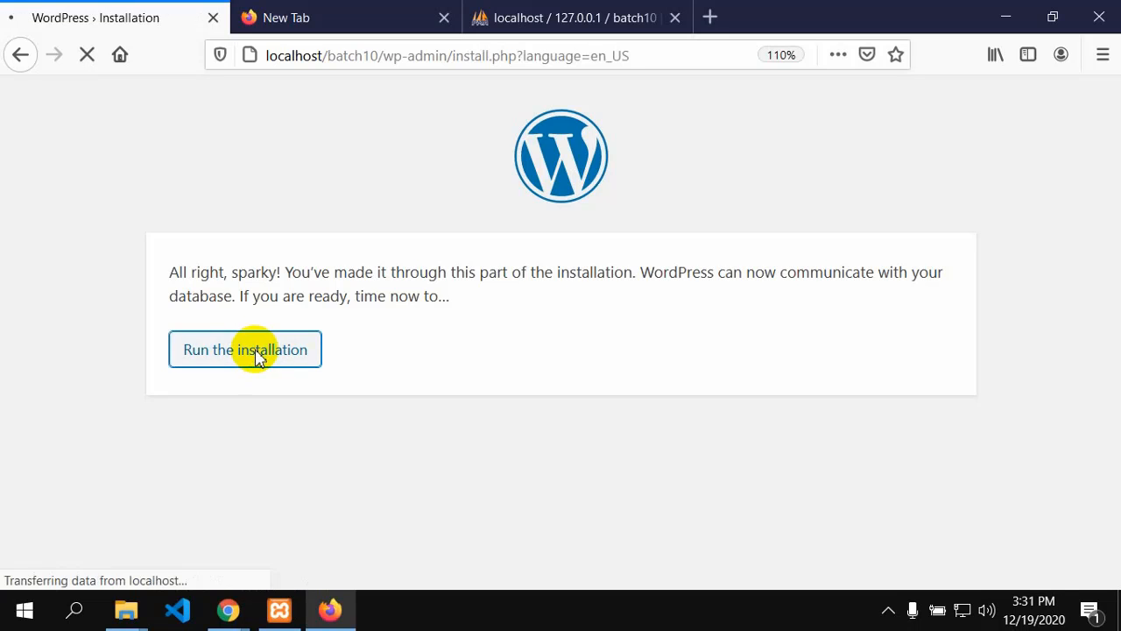
scroll(355, 430, "down", 2)
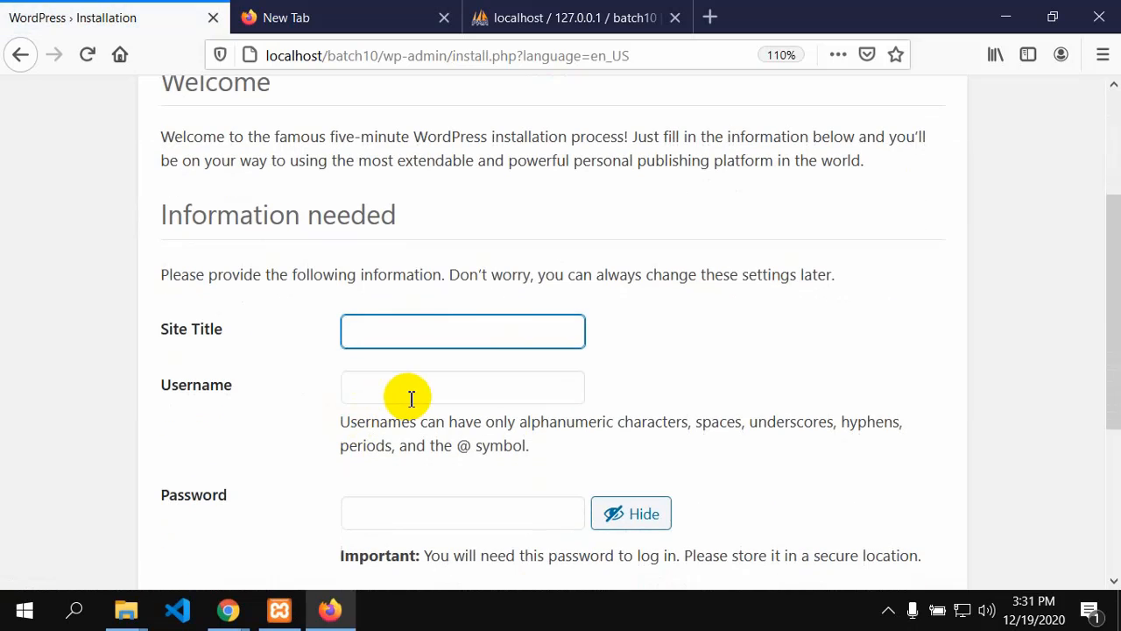
scroll(411, 400, "down", 2)
scroll(416, 399, "up", 2)
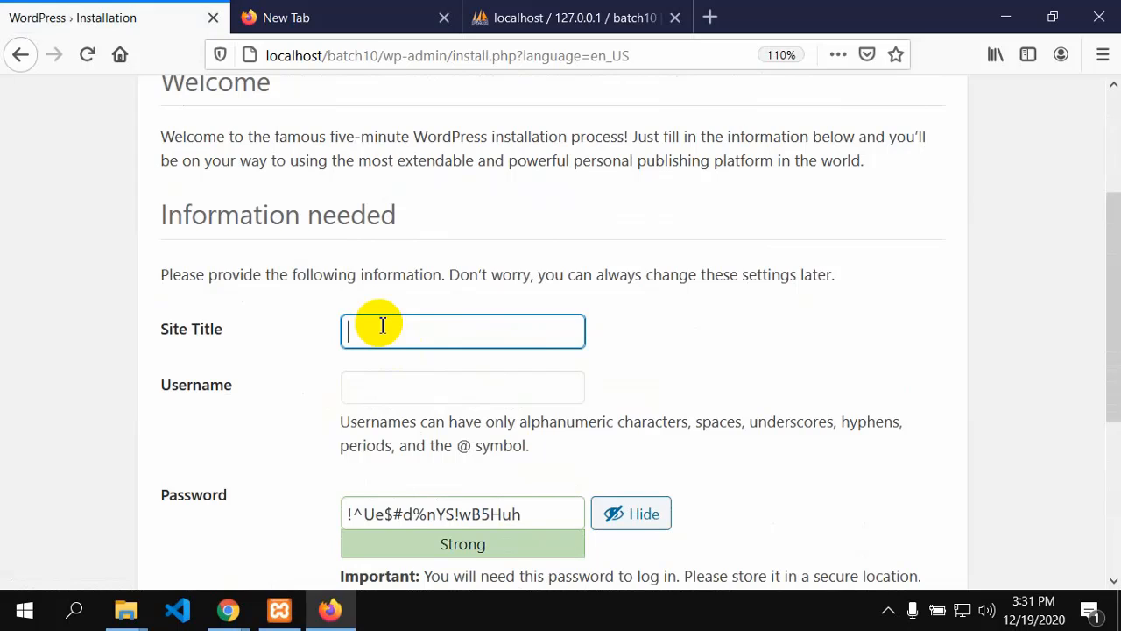
Step: Enter the site title 'Learning and Earning Gazipur Batch 10'
left_click(382, 325)
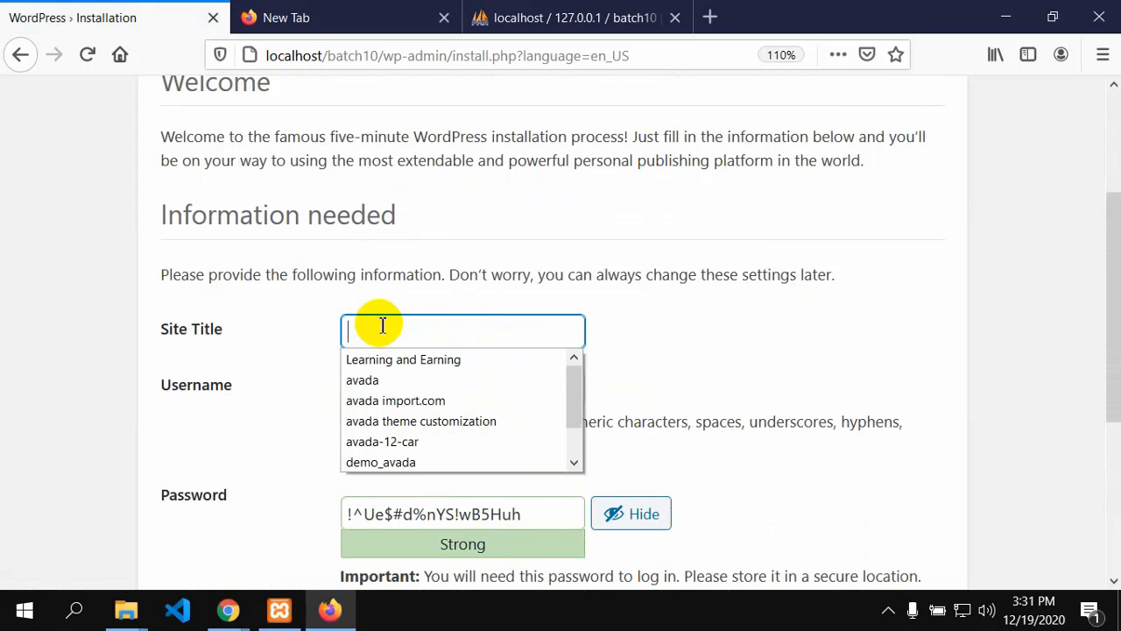
type("Le")
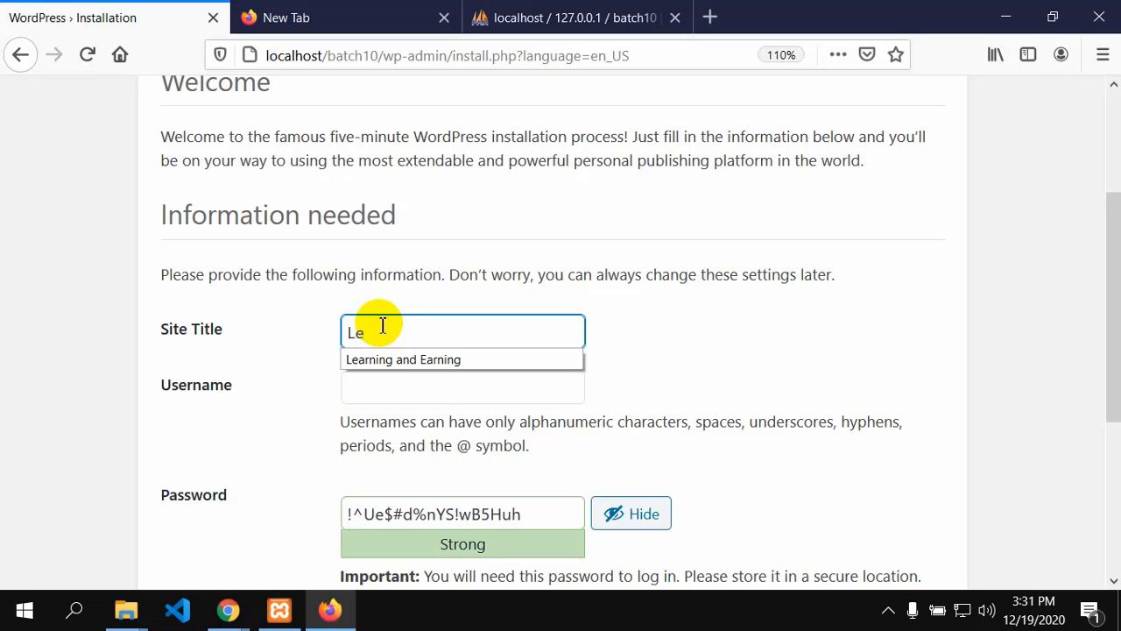
key("BackSpace")
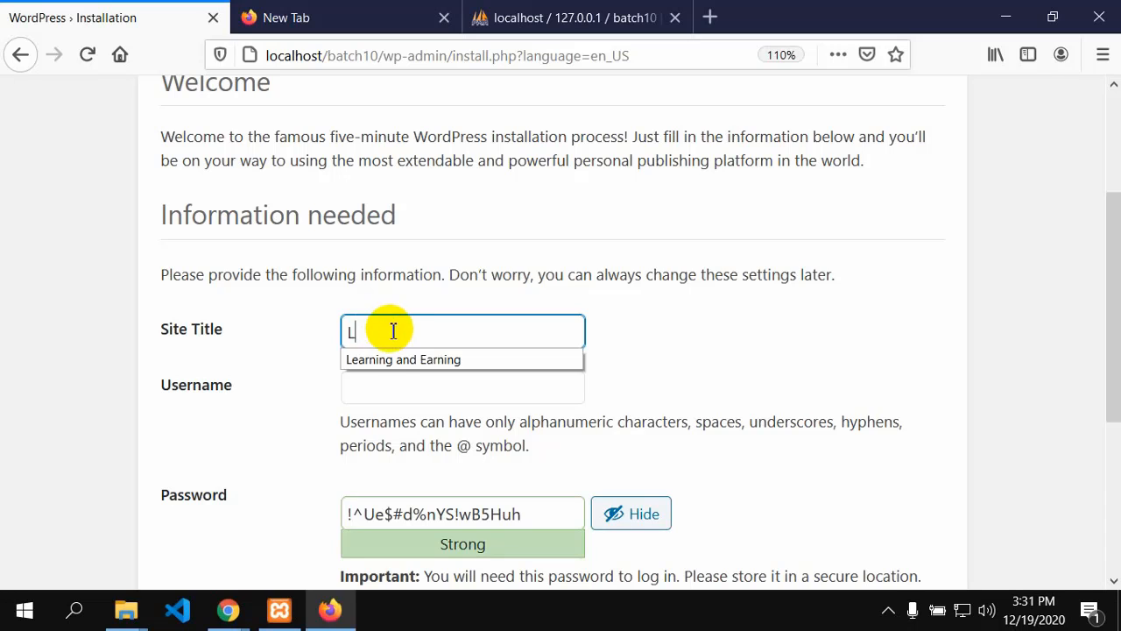
left_click(397, 360)
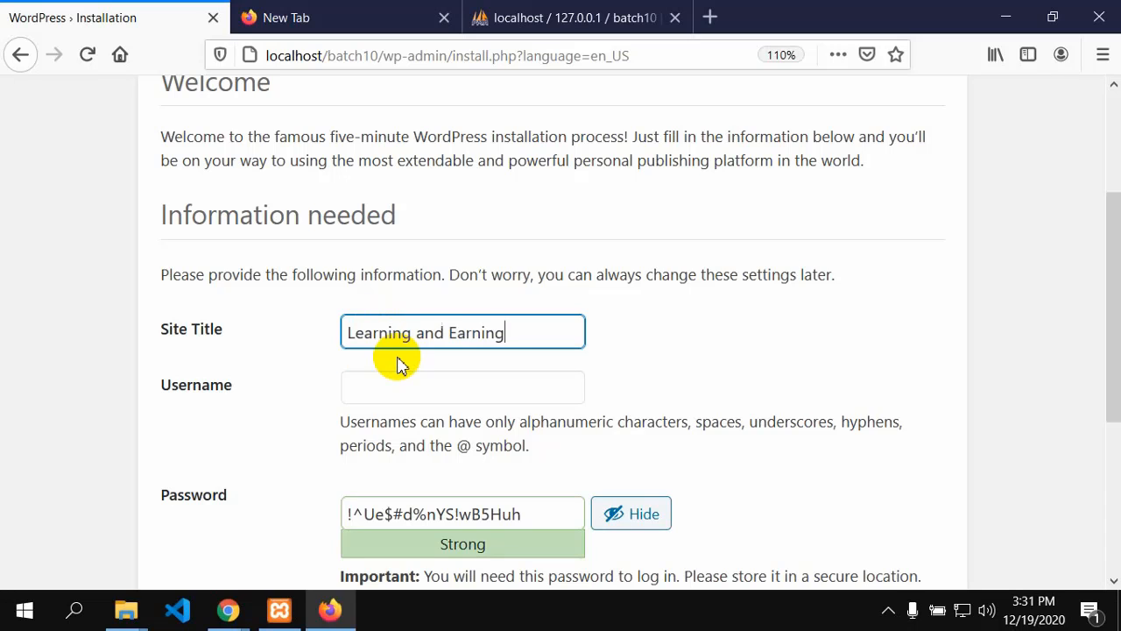
left_click(508, 335)
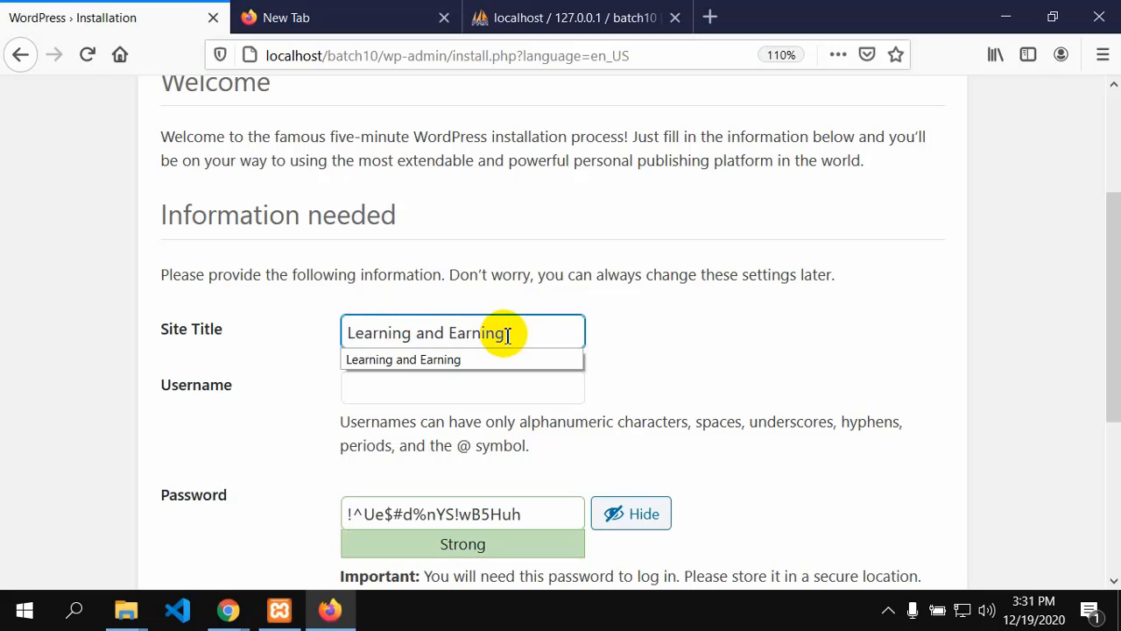
type("Gaz")
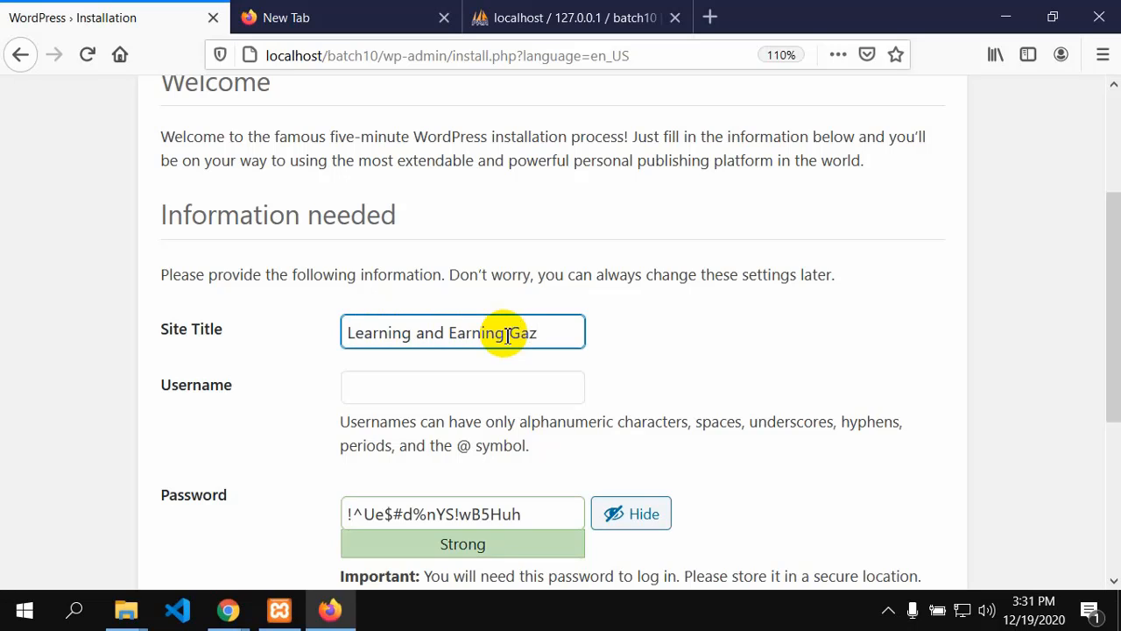
type("ipur Ba")
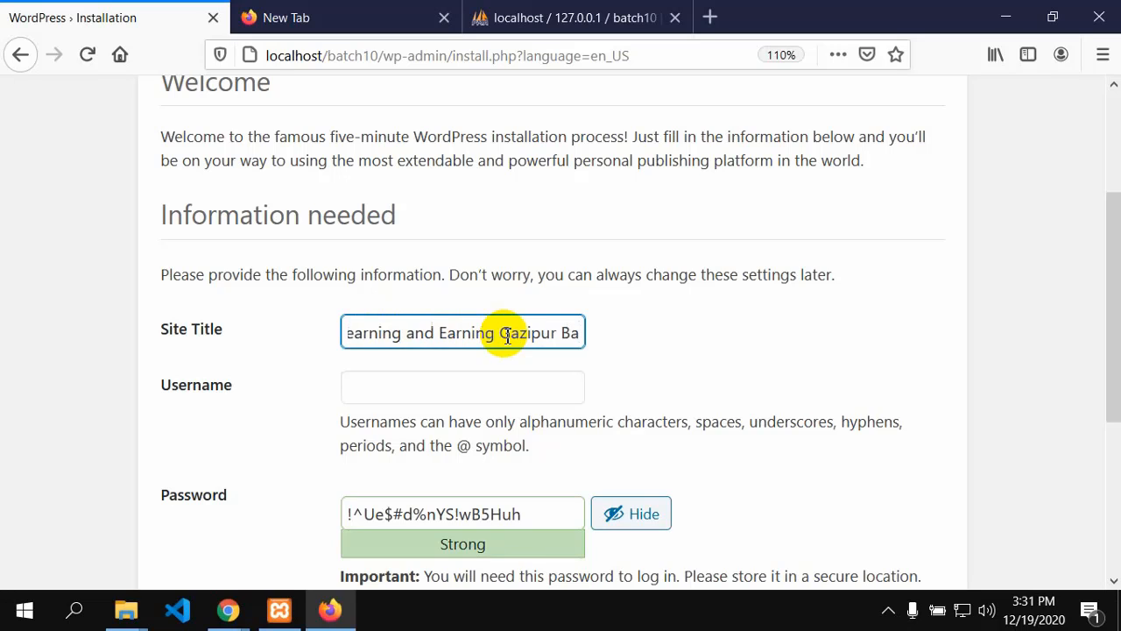
type("tch ")
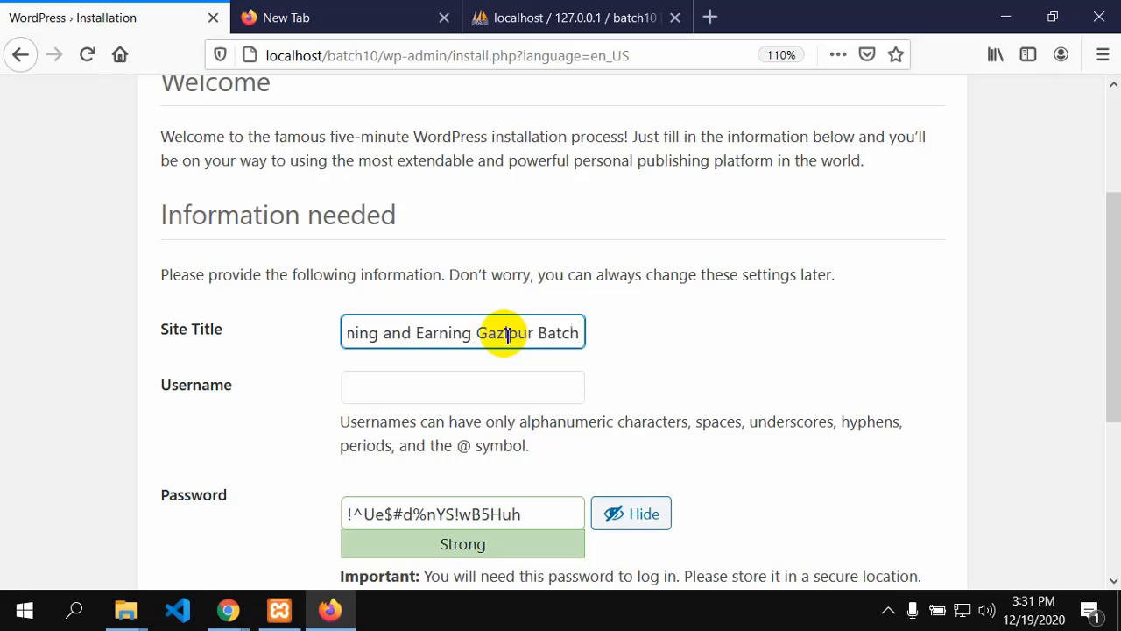
type("10")
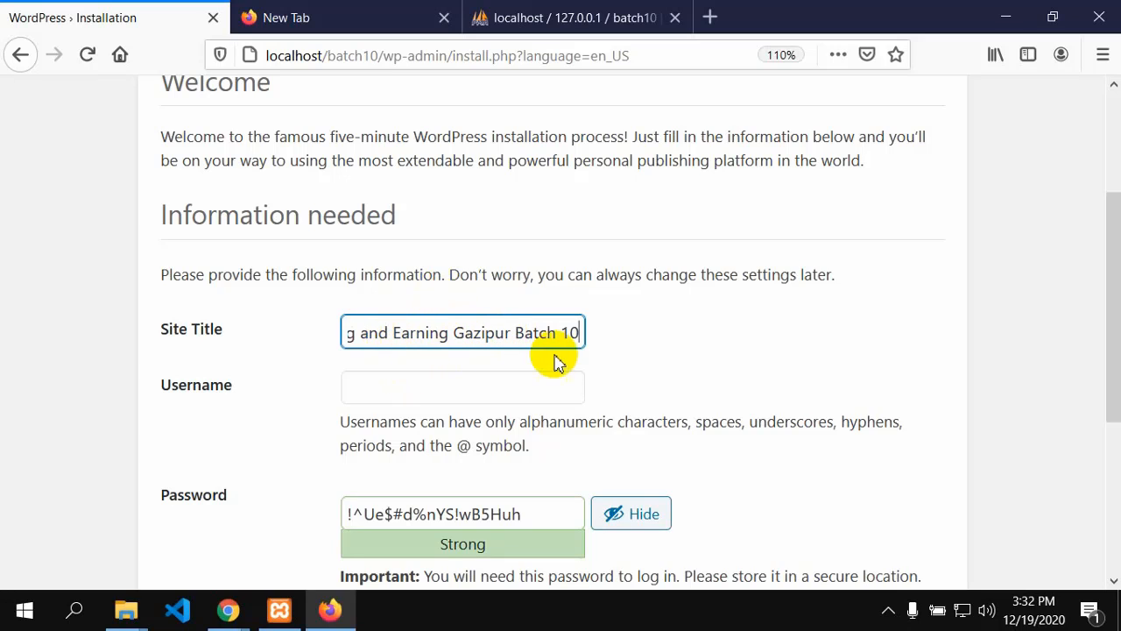
Step: Fill in the saved username admin and keep the suggested password
left_click(352, 390)
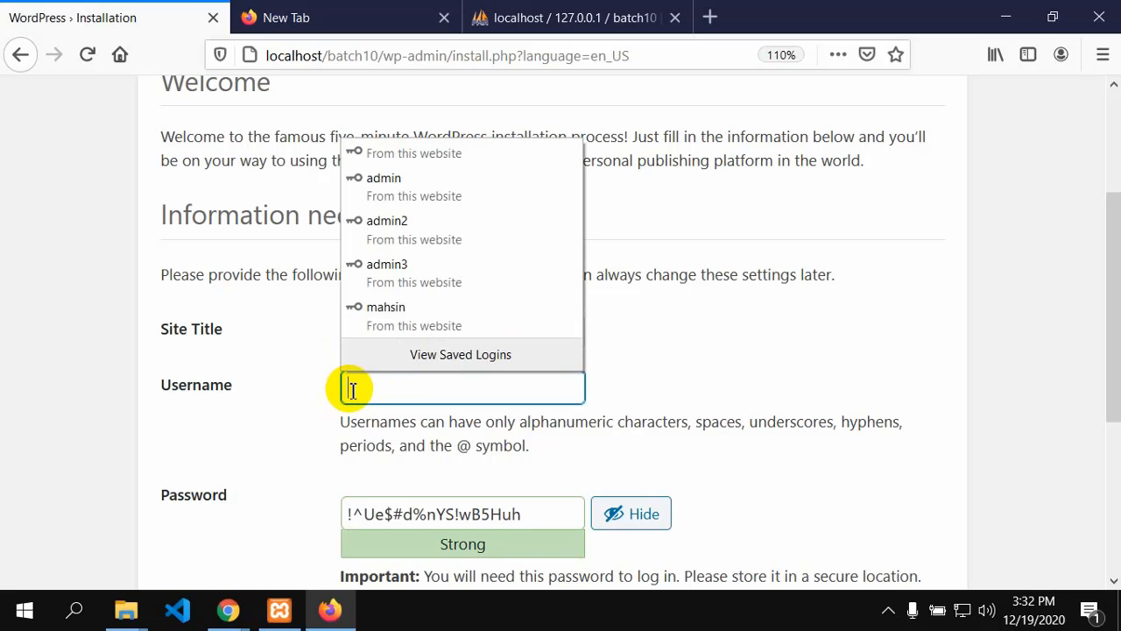
left_click(438, 183)
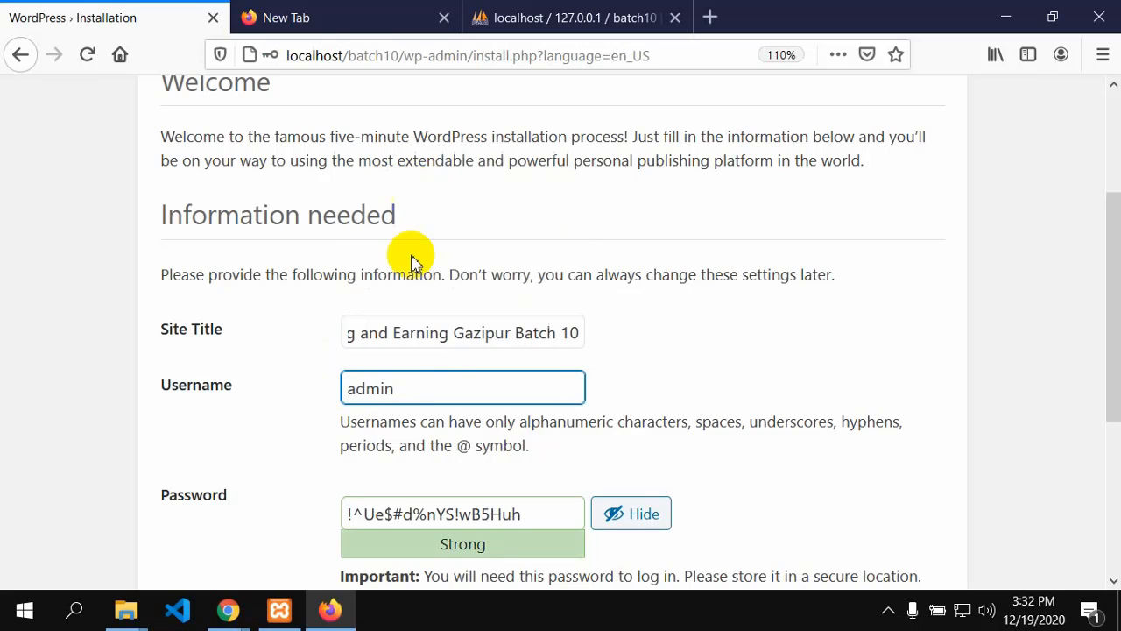
left_click(375, 392)
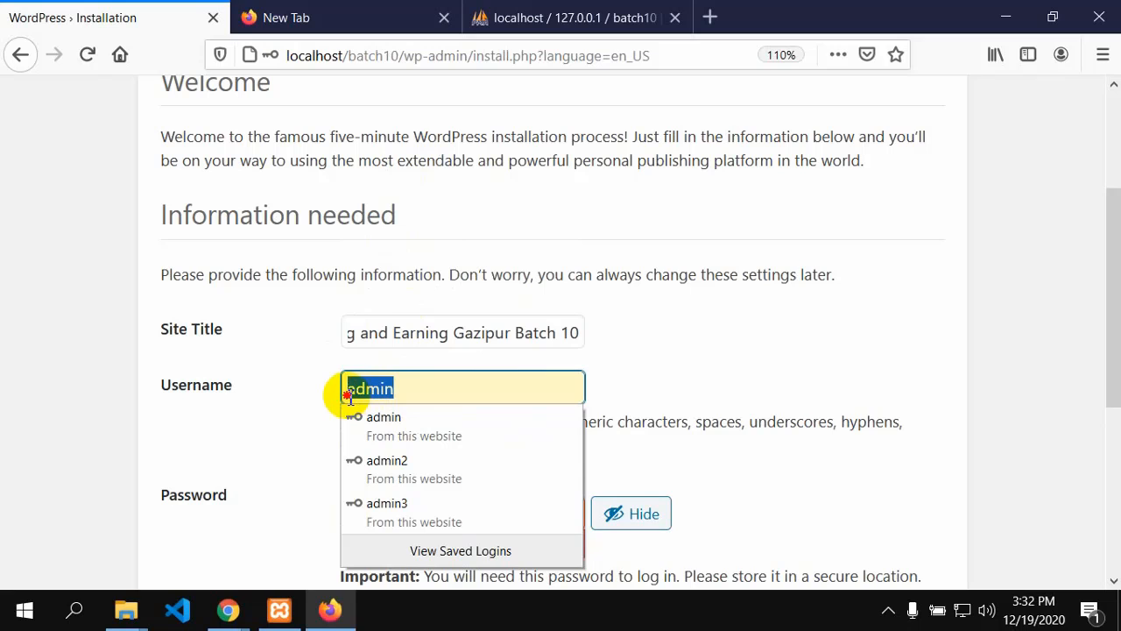
left_click(321, 412)
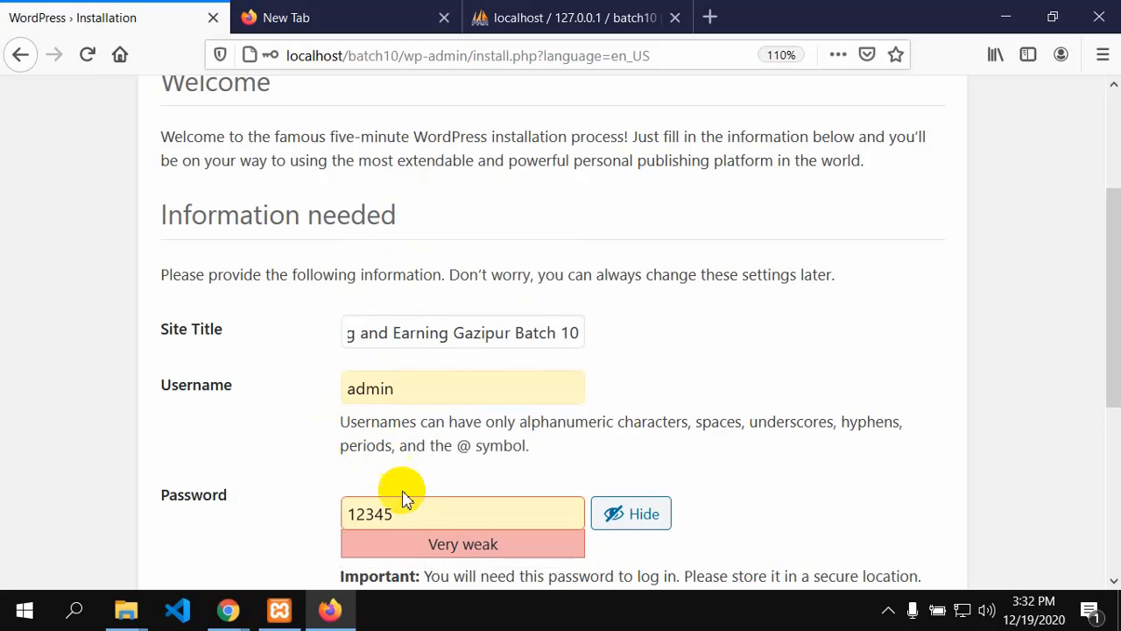
scroll(432, 464, "down", 2)
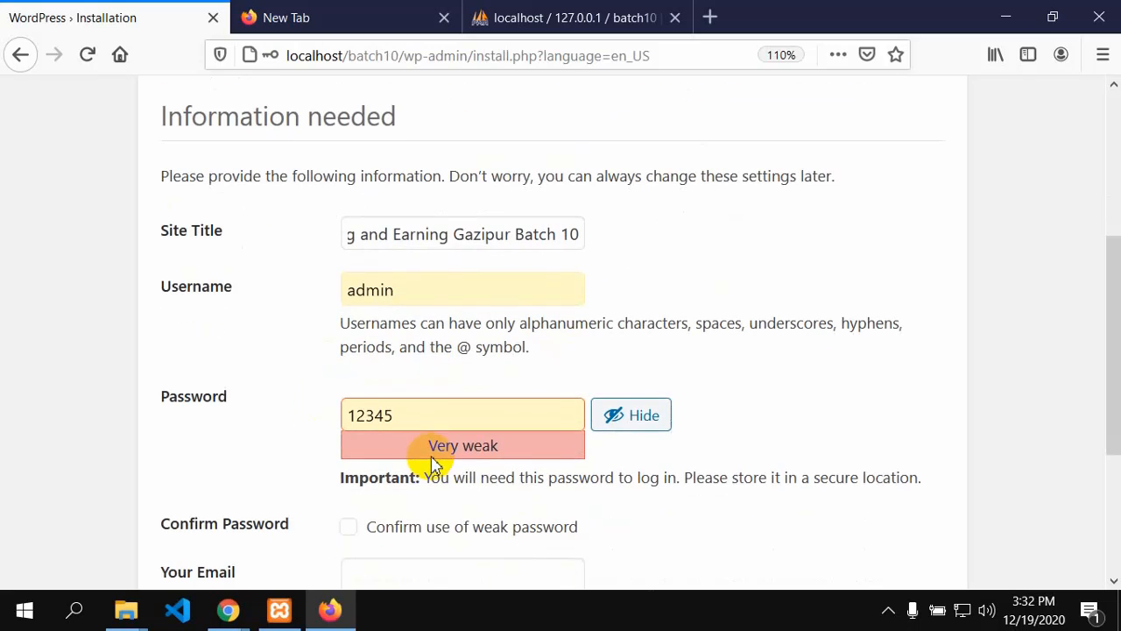
left_click(418, 416)
left_click(421, 294)
left_click_drag(420, 295, 343, 285)
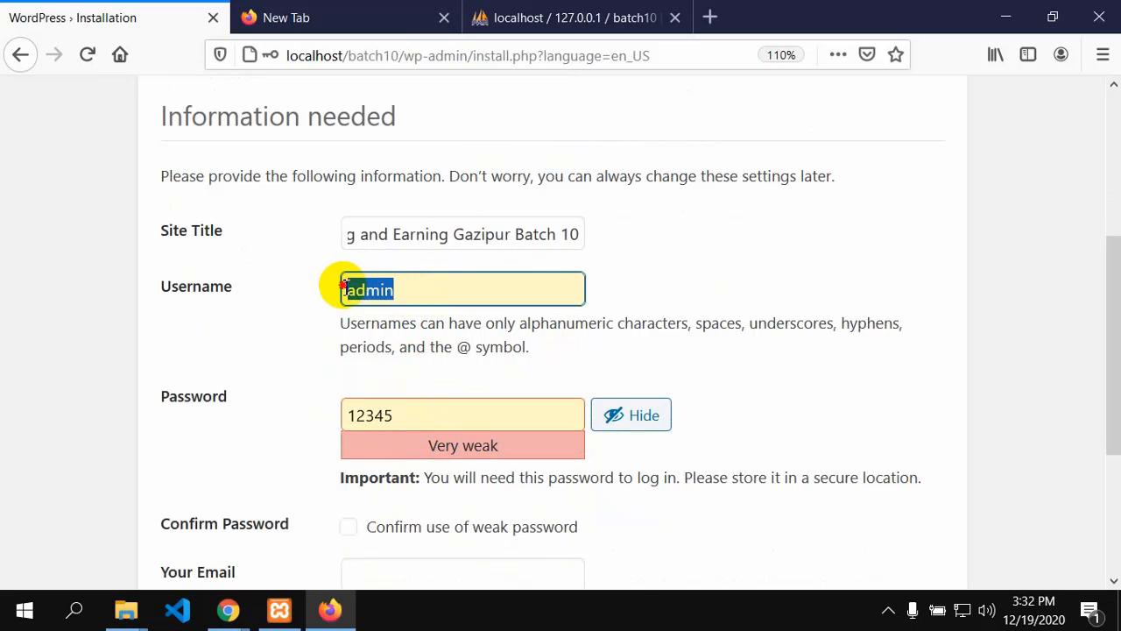
left_click(428, 295)
left_click(247, 427)
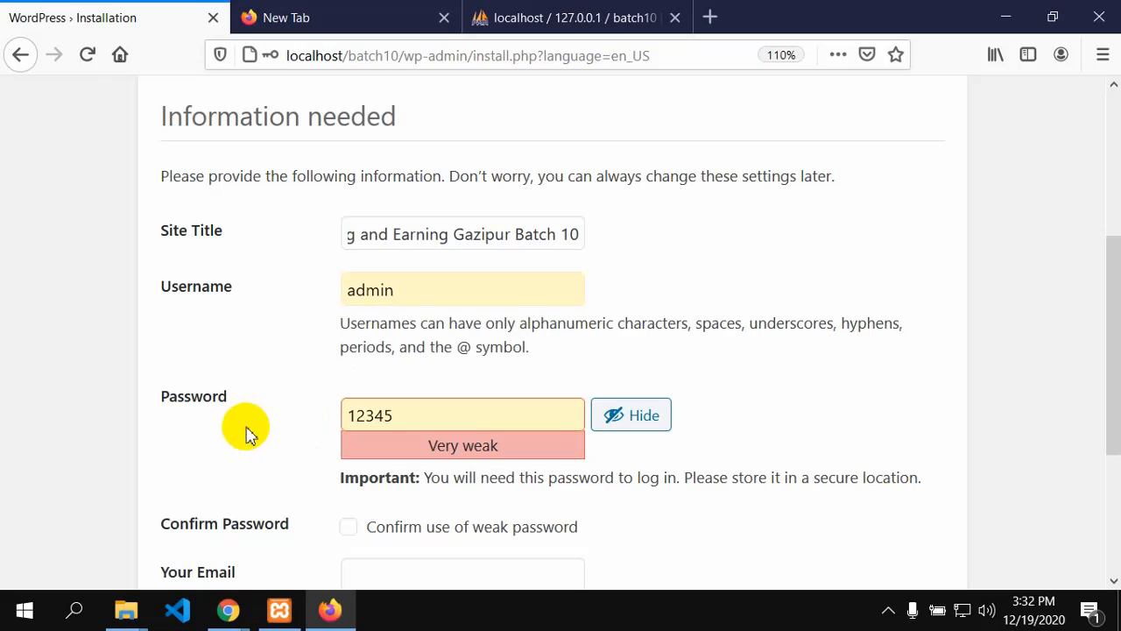
left_click(398, 410)
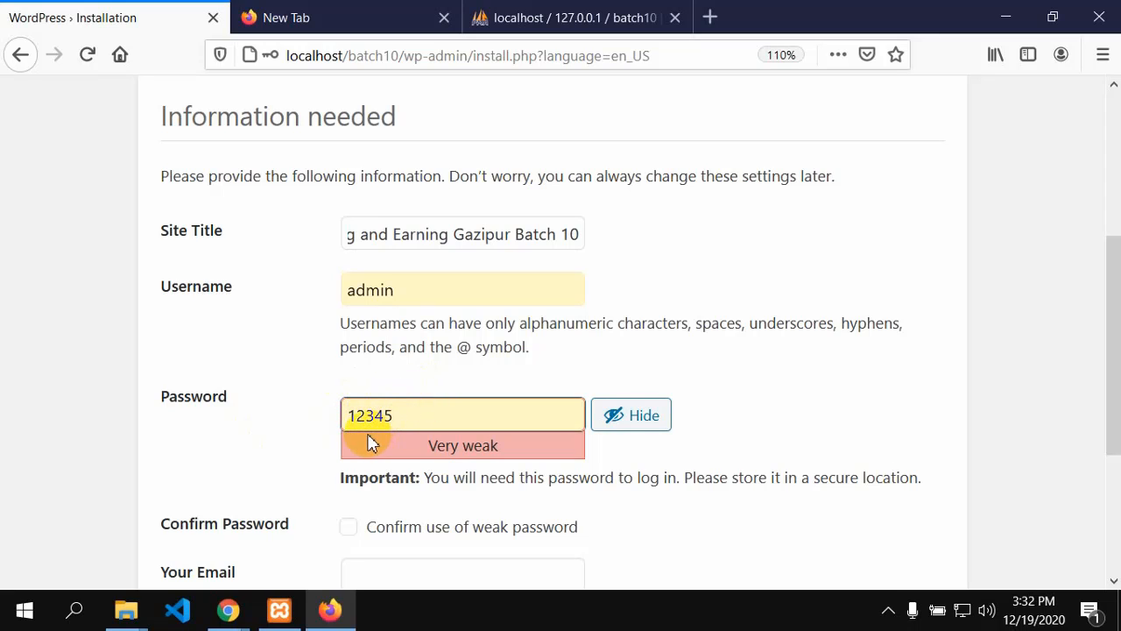
scroll(343, 471, "down", 2)
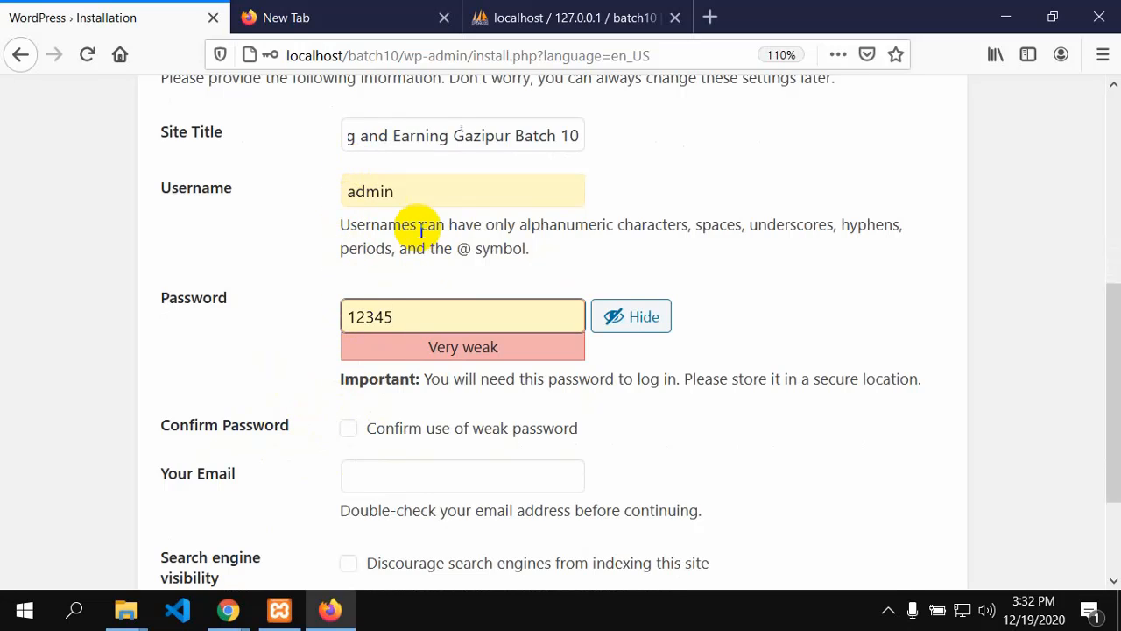
Step: Confirm the weak password, pick the suggested admin e-mail, and install WordPress
left_click(353, 432)
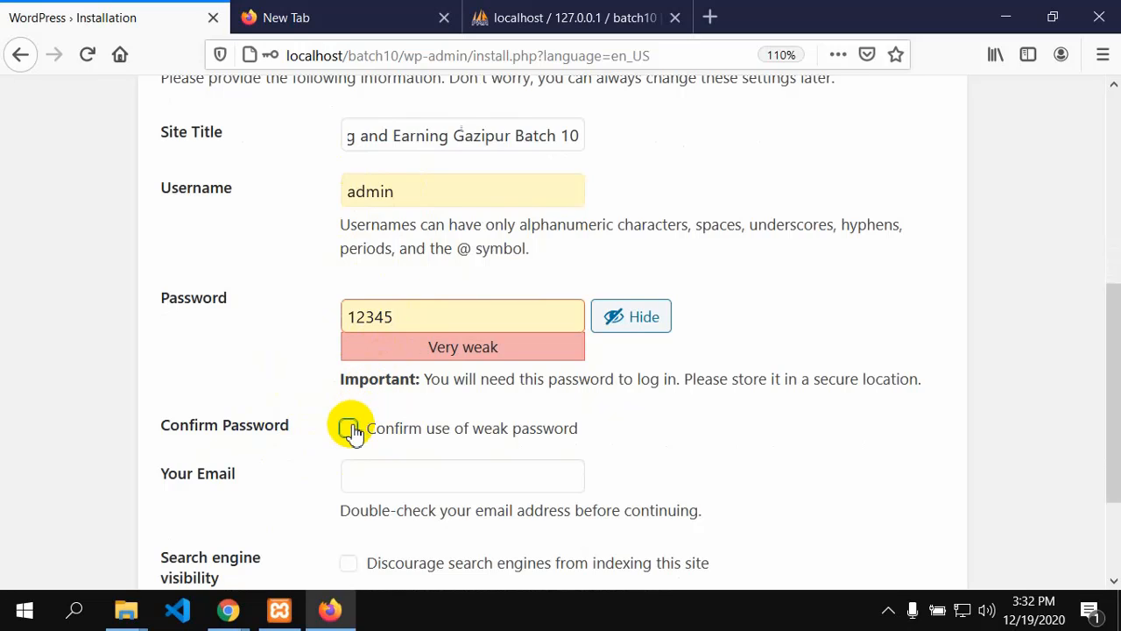
left_click(360, 485)
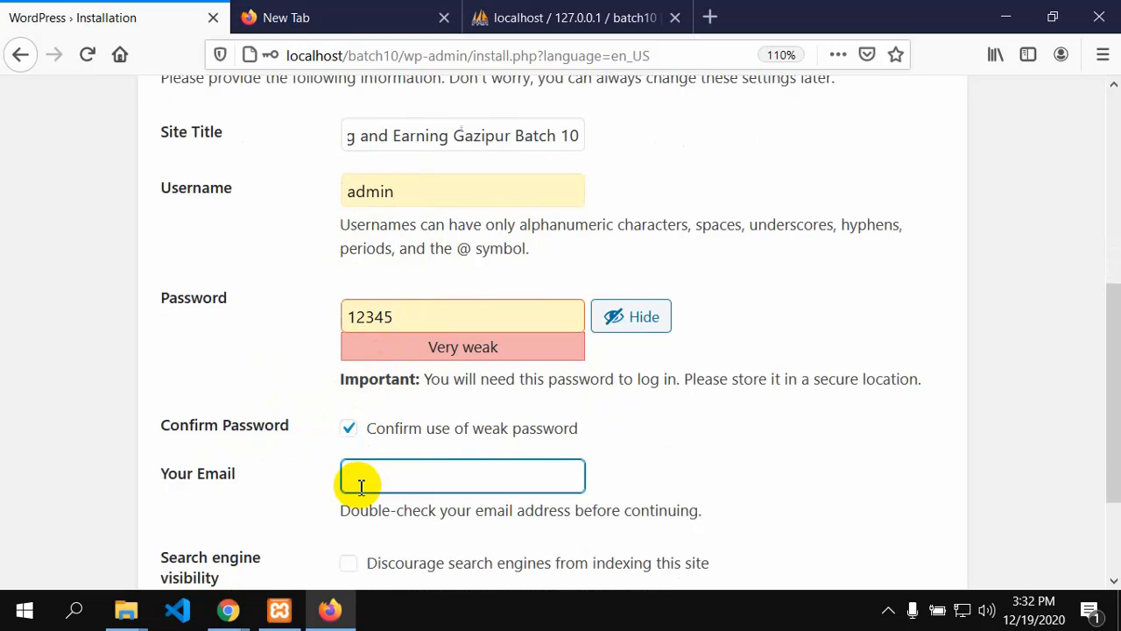
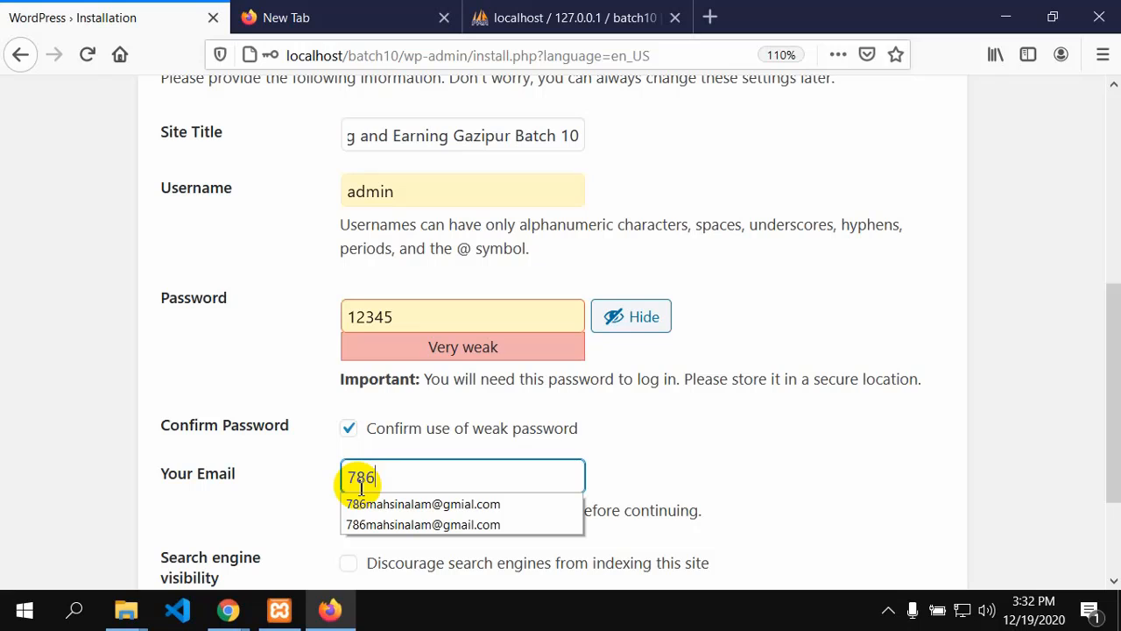
left_click(400, 504)
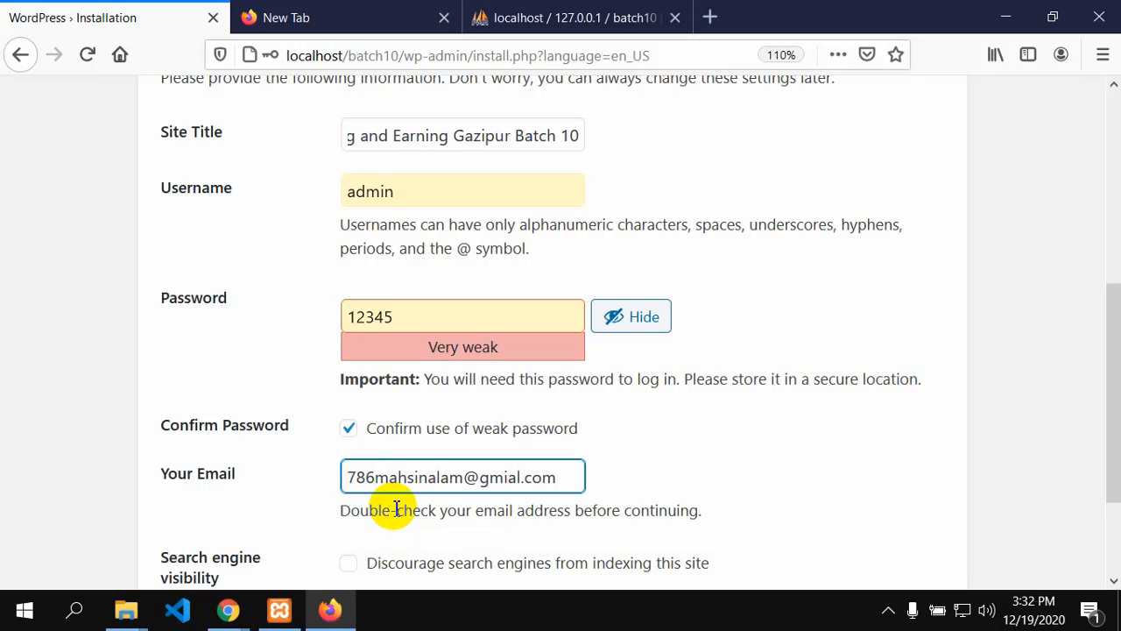
scroll(403, 464, "down", 1)
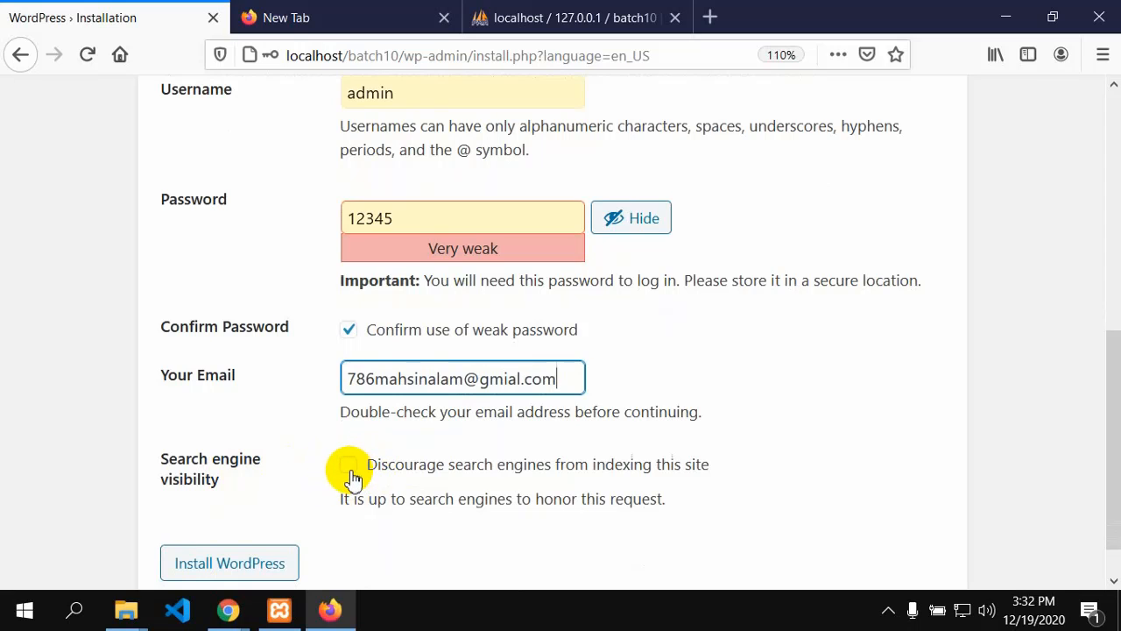
scroll(462, 473, "down", 1)
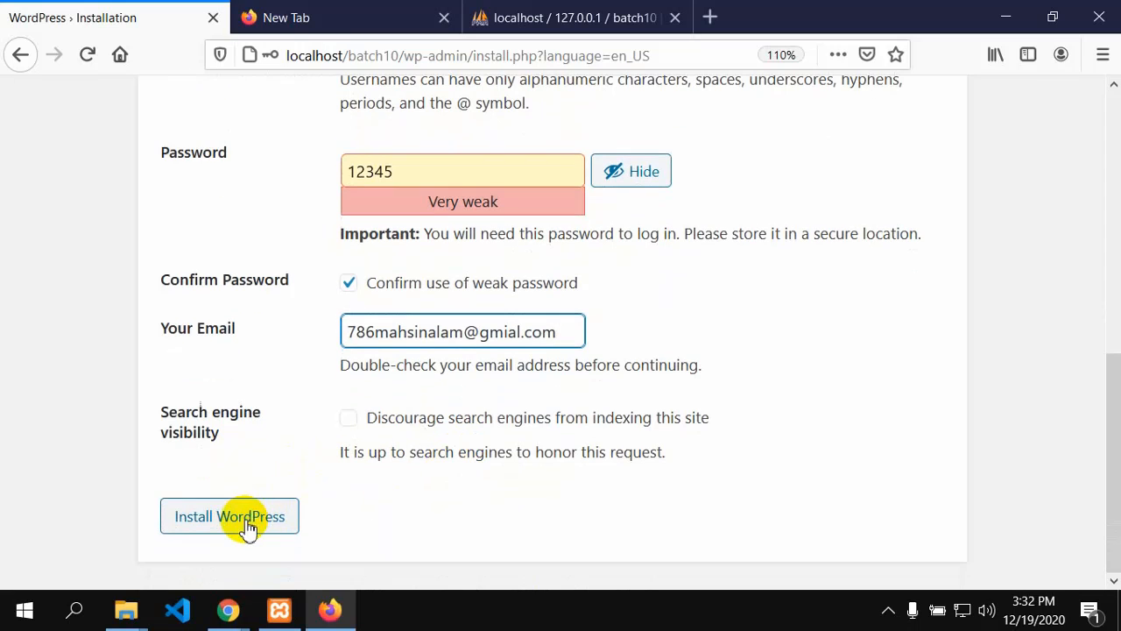
left_click(248, 528)
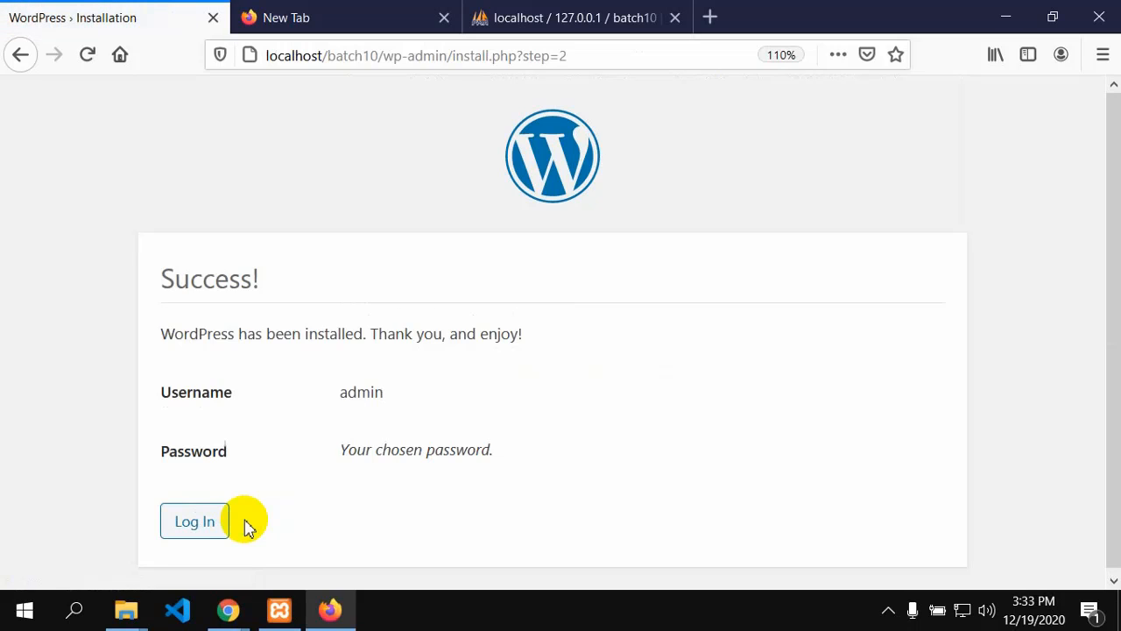
Step: Go from the Success screen to the new site's login page
left_click(198, 521)
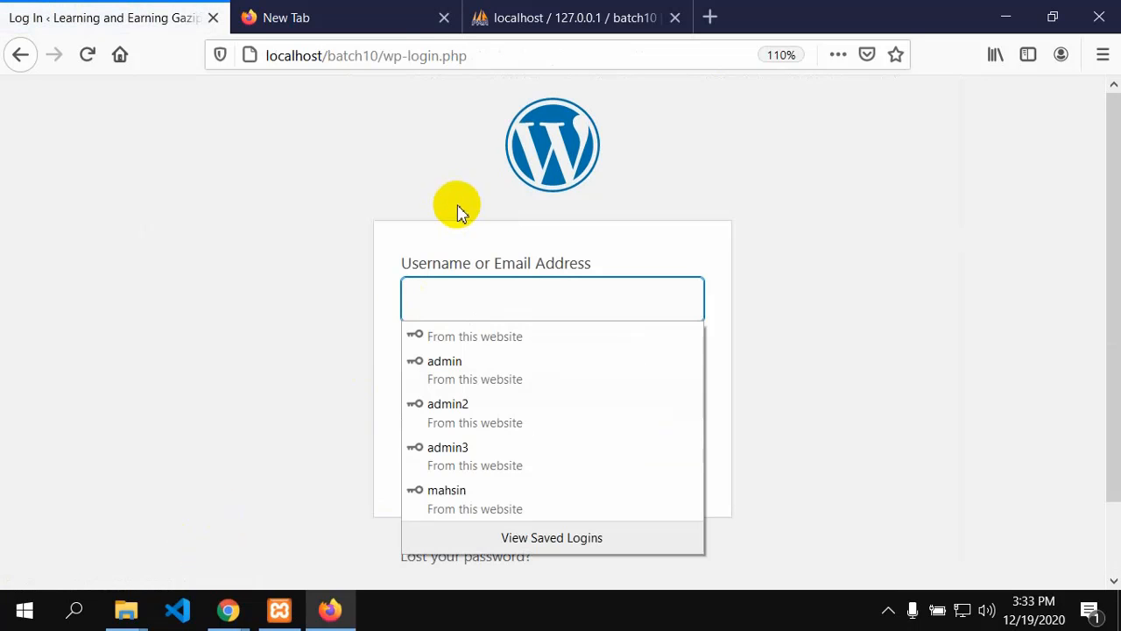
Step: Log in with the saved admin credentials, showing the password and ticking Remember Me
left_click(432, 365)
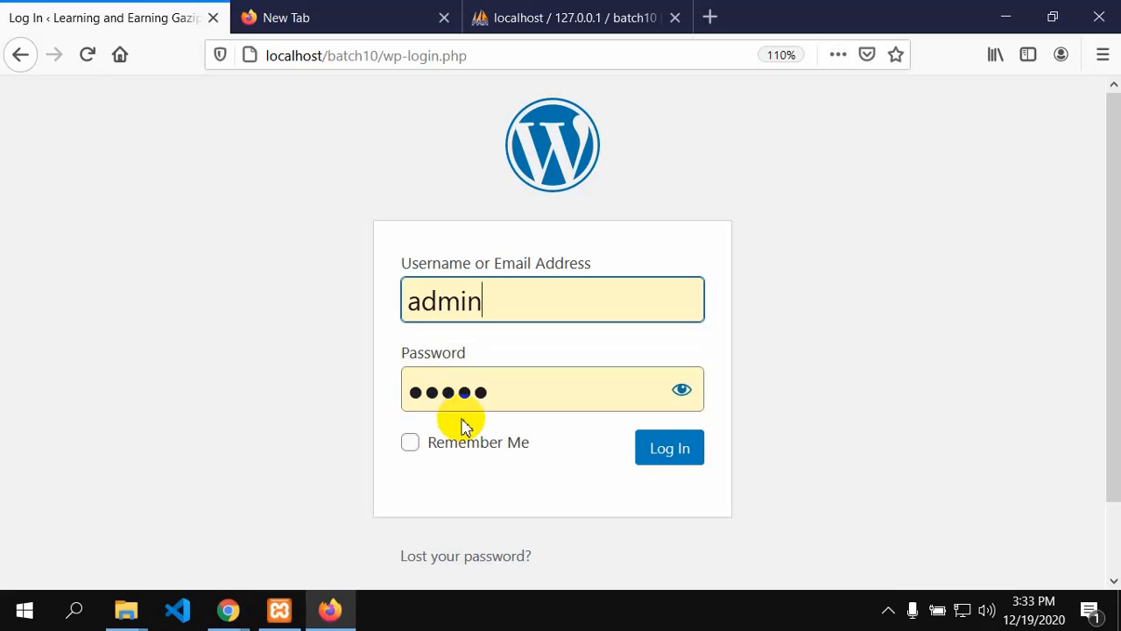
left_click(683, 390)
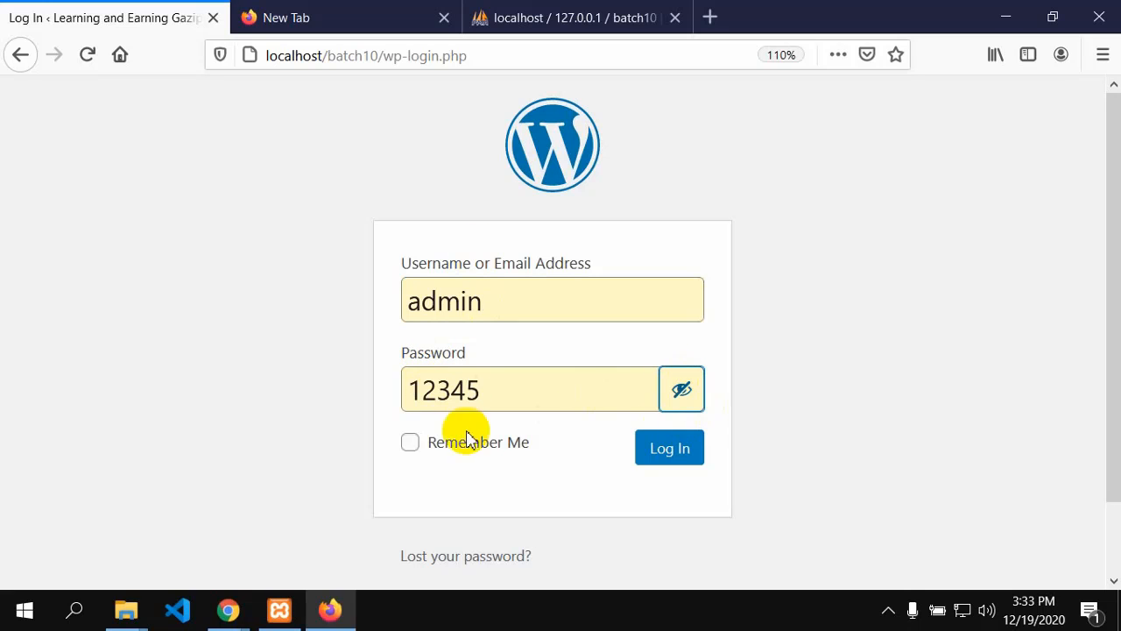
left_click(410, 447)
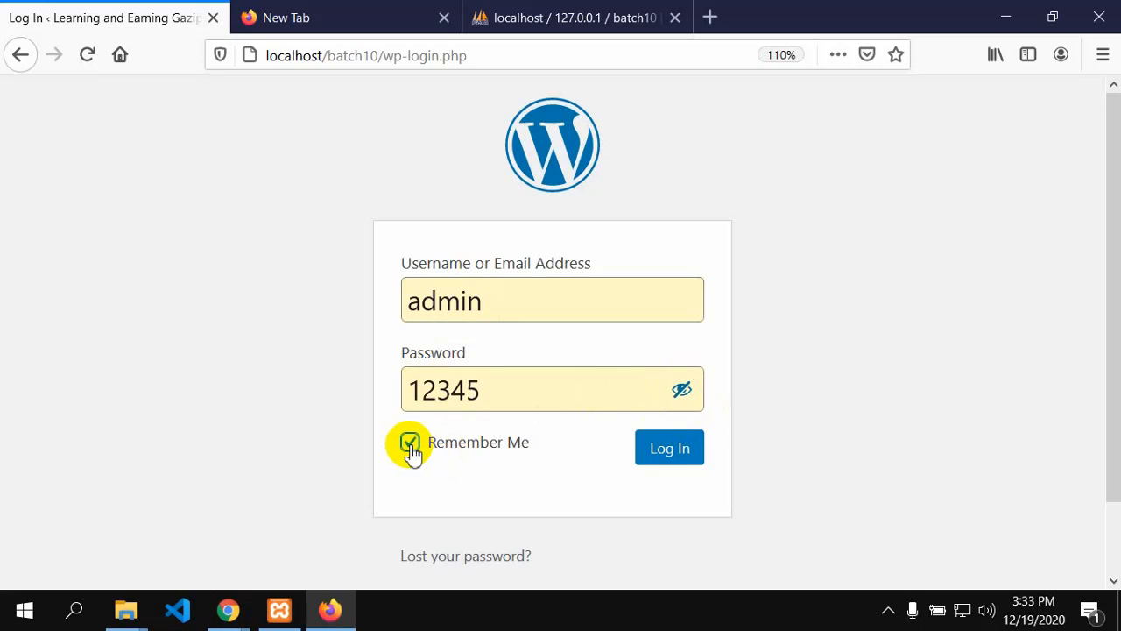
left_click(670, 455)
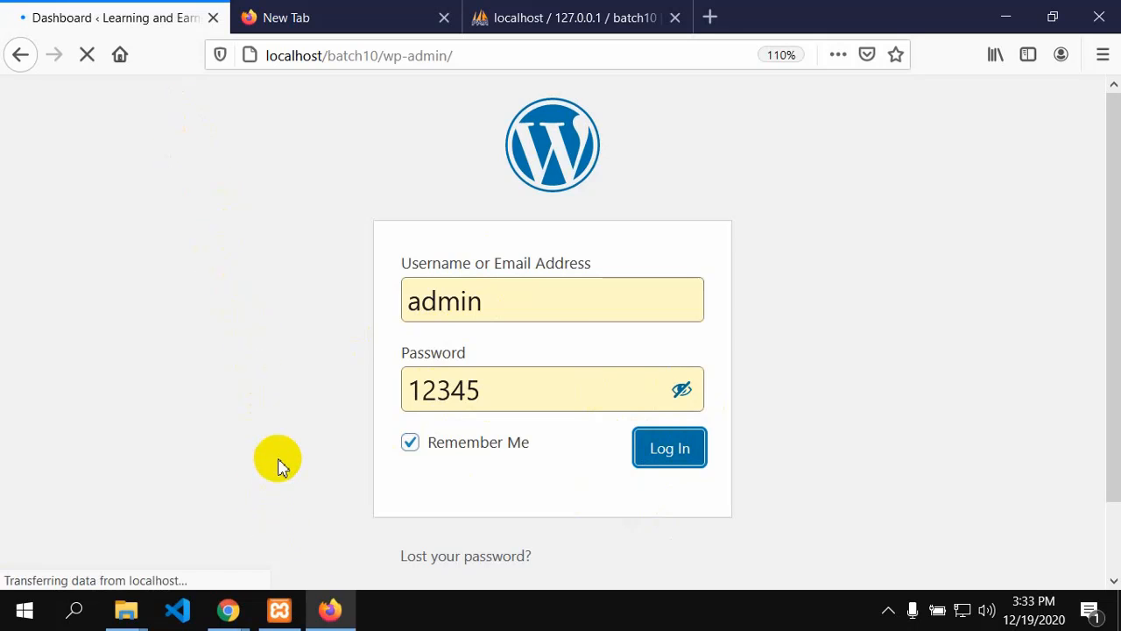
Step: Reveal the 'Visit Site' link under 'Learning and Earning Gazipur Batch 10' in the admin bar
scroll(293, 391, "down", 10)
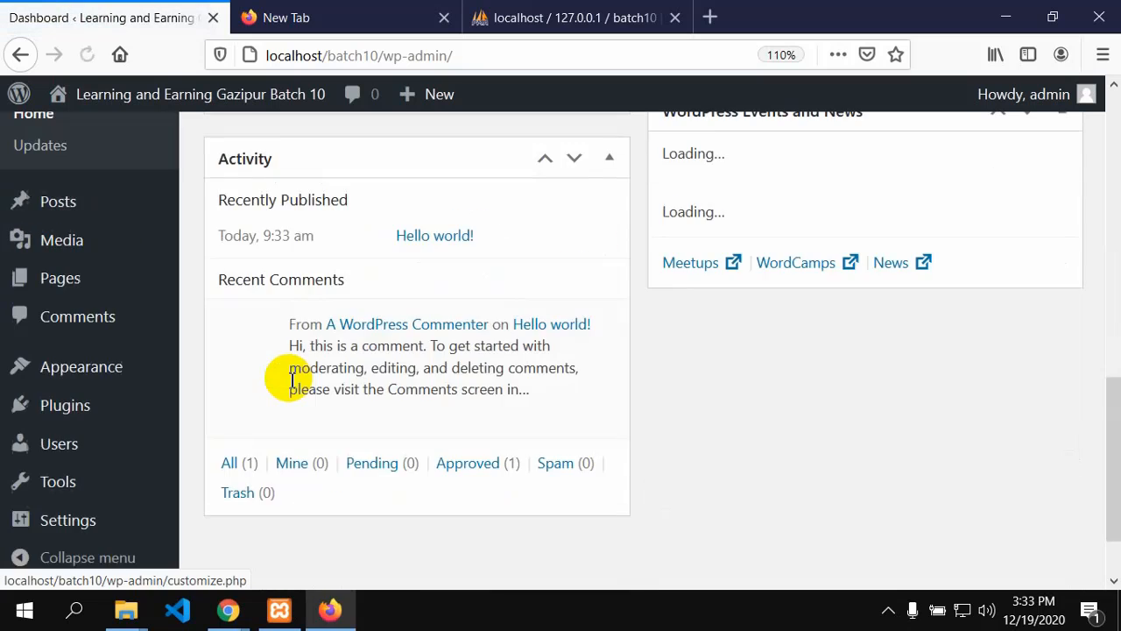
scroll(290, 376, "up", 5)
scroll(294, 385, "up", 5)
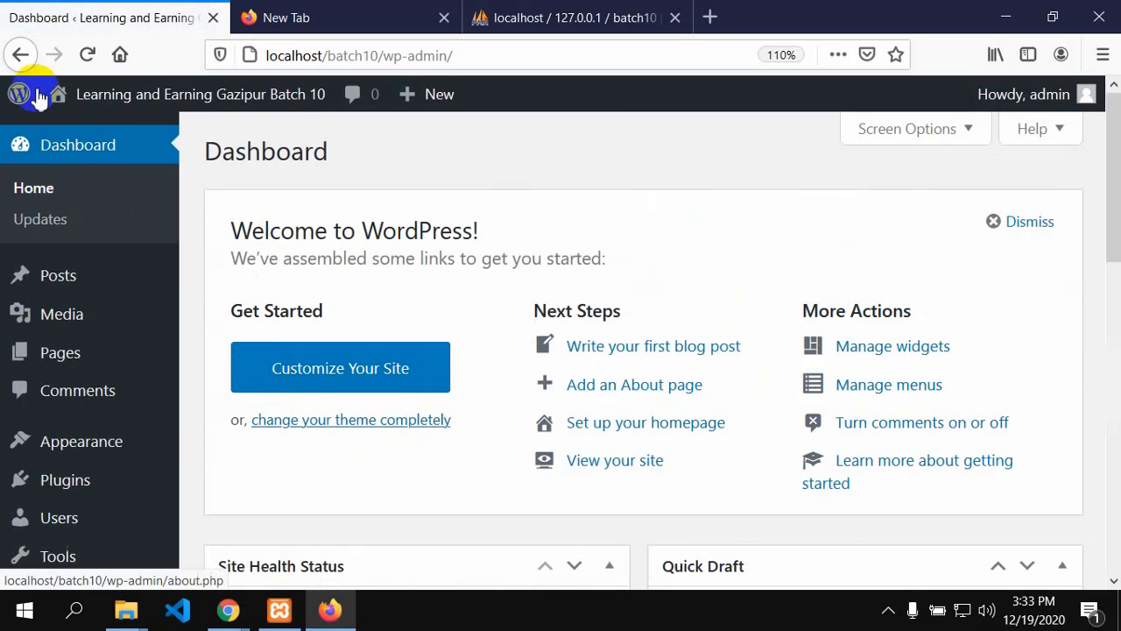
mouse_move(74, 105)
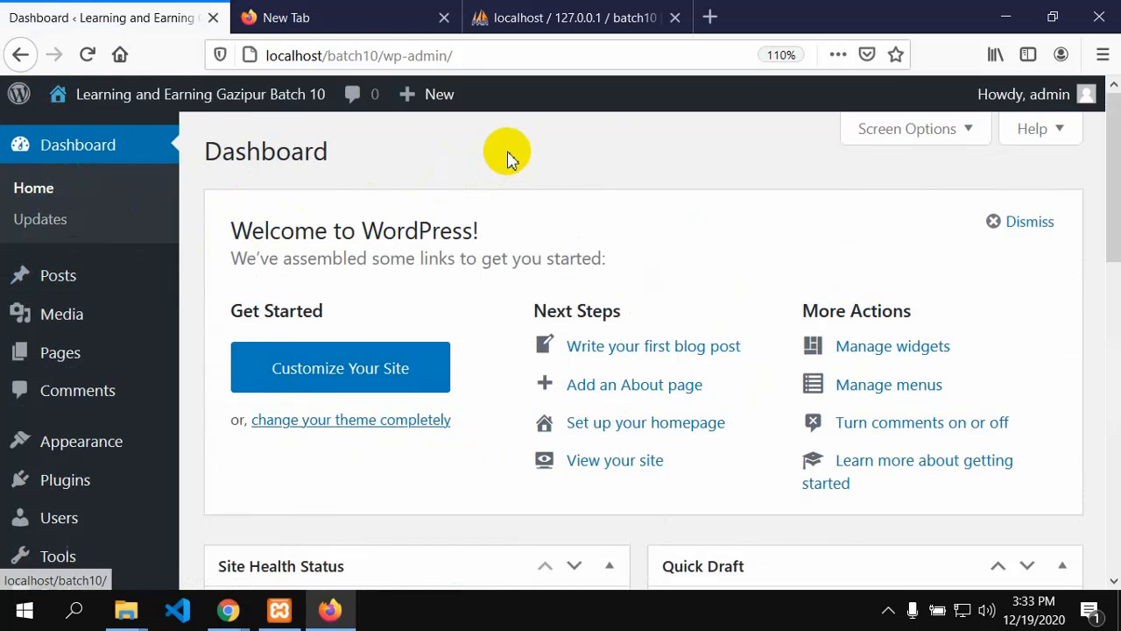
mouse_move(149, 94)
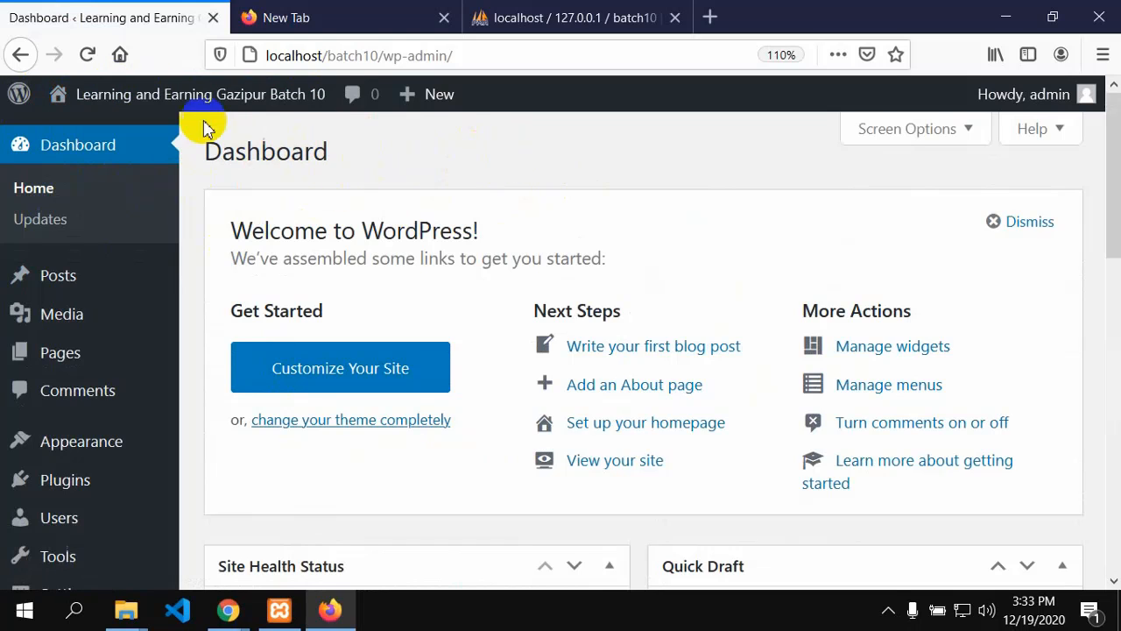
mouse_move(43, 95)
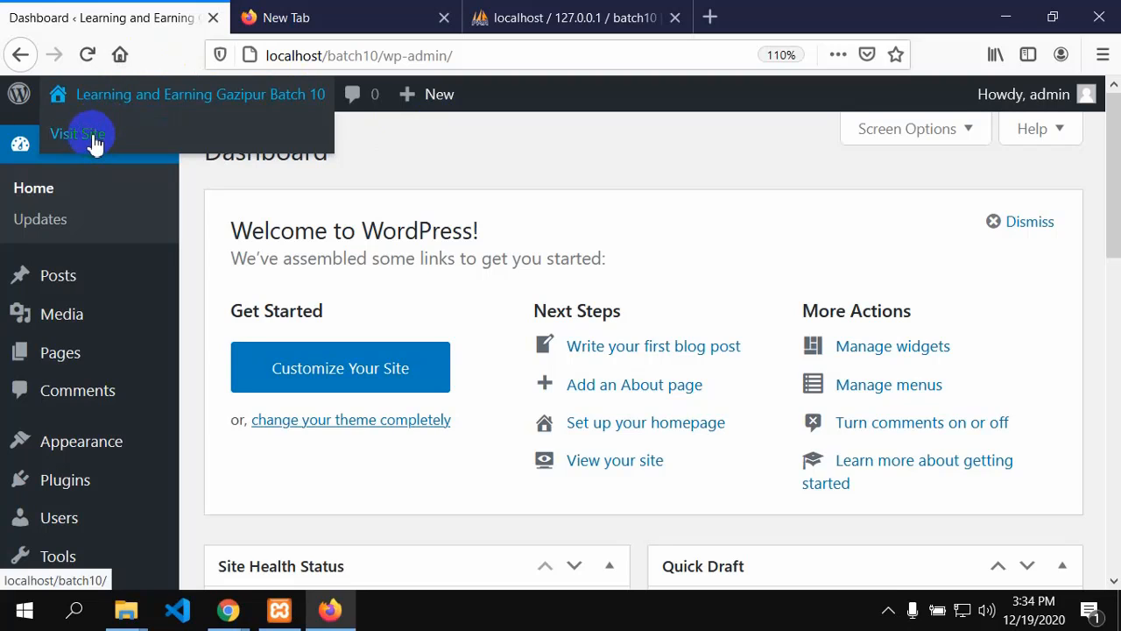
Step: Open 'Visit Site' in a new tab and scroll through the front page
right_click(94, 138)
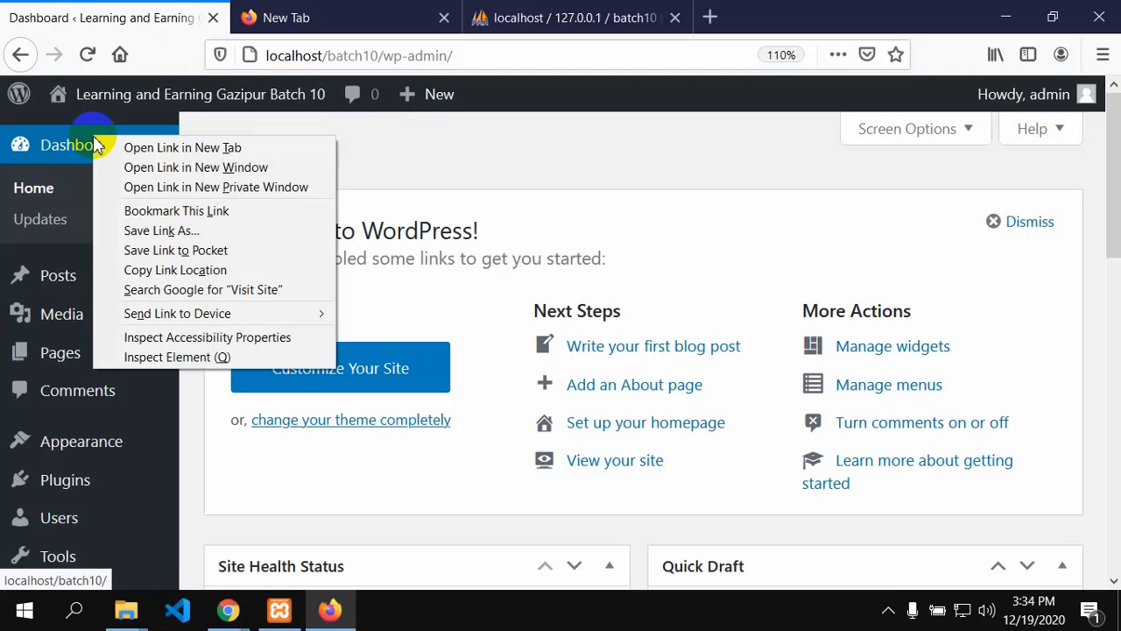
left_click(140, 149)
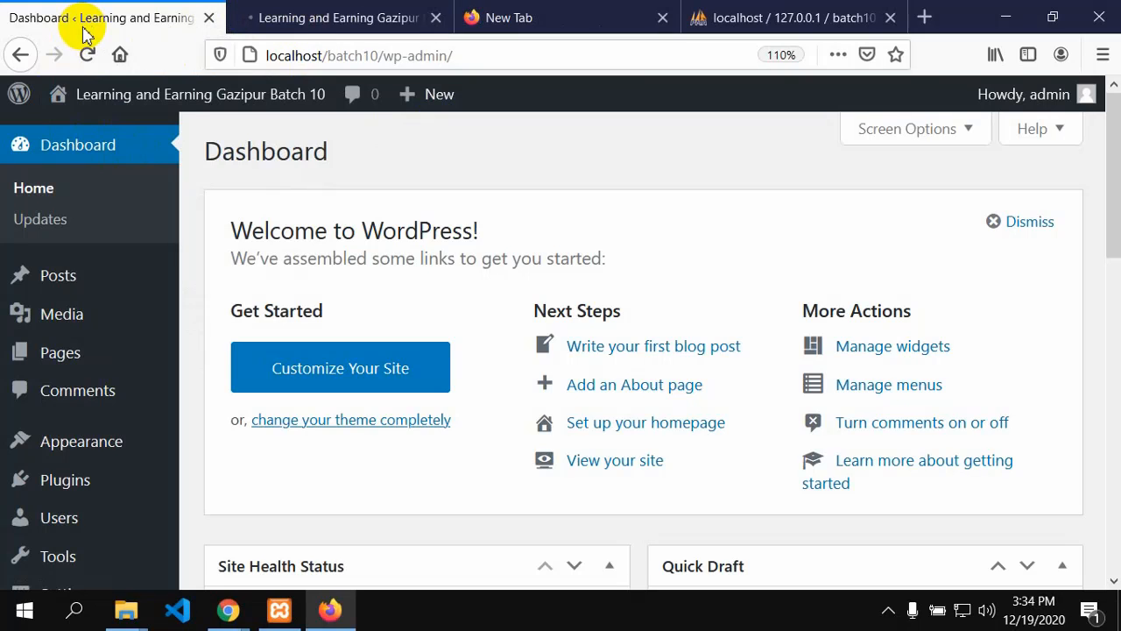
left_click(295, 14)
scroll(359, 362, "down", 3)
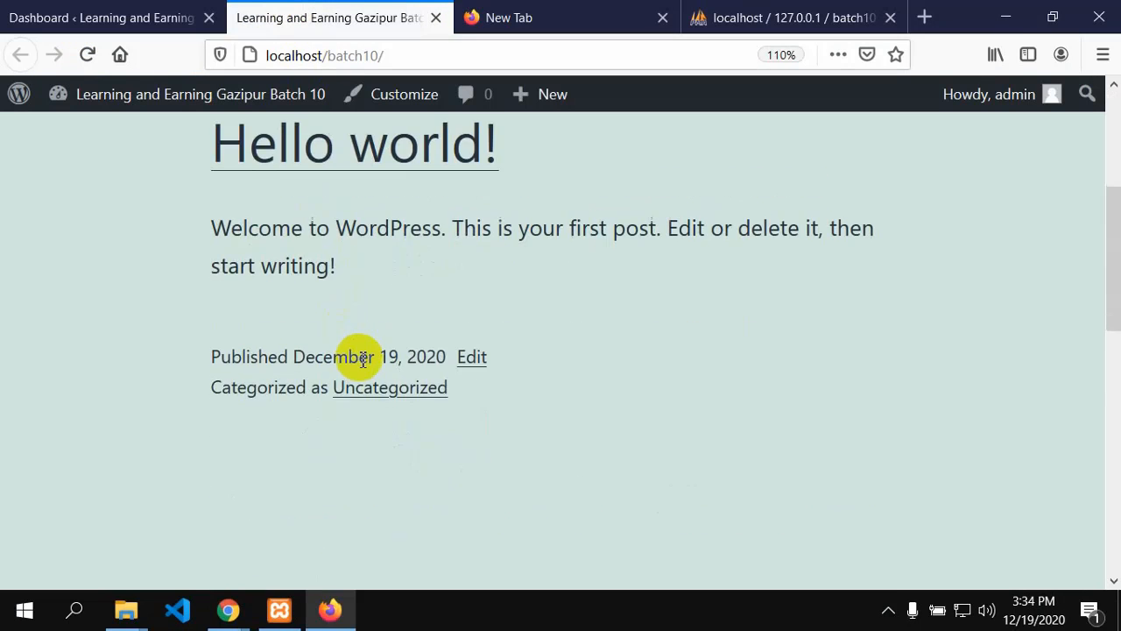
scroll(361, 364, "down", 6)
scroll(363, 367, "up", 10)
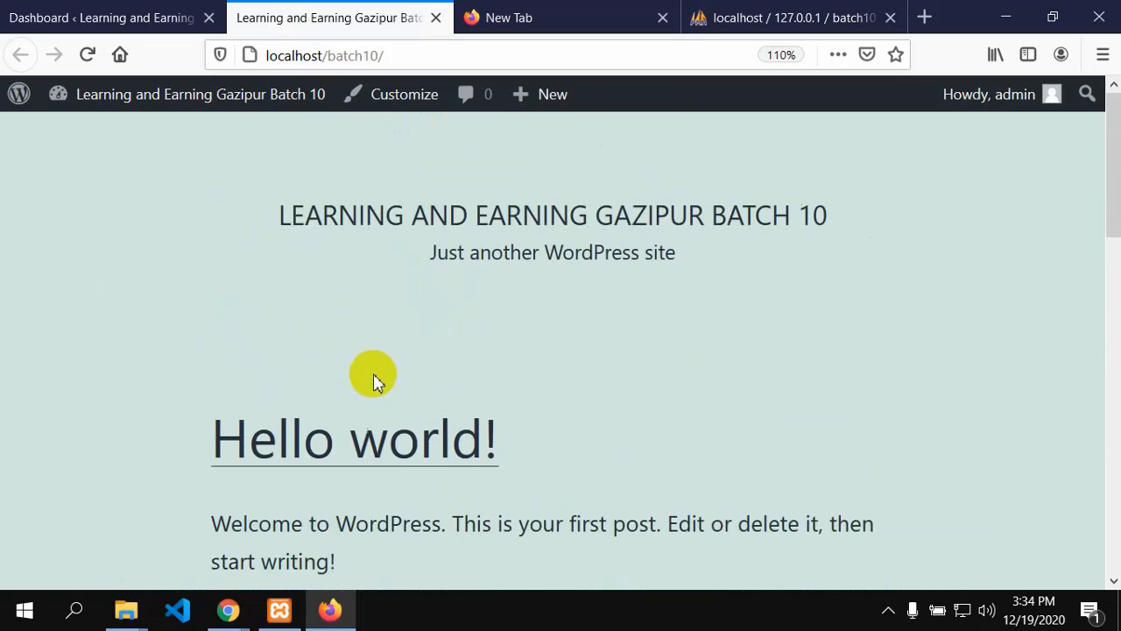
scroll(450, 381, "down", 10)
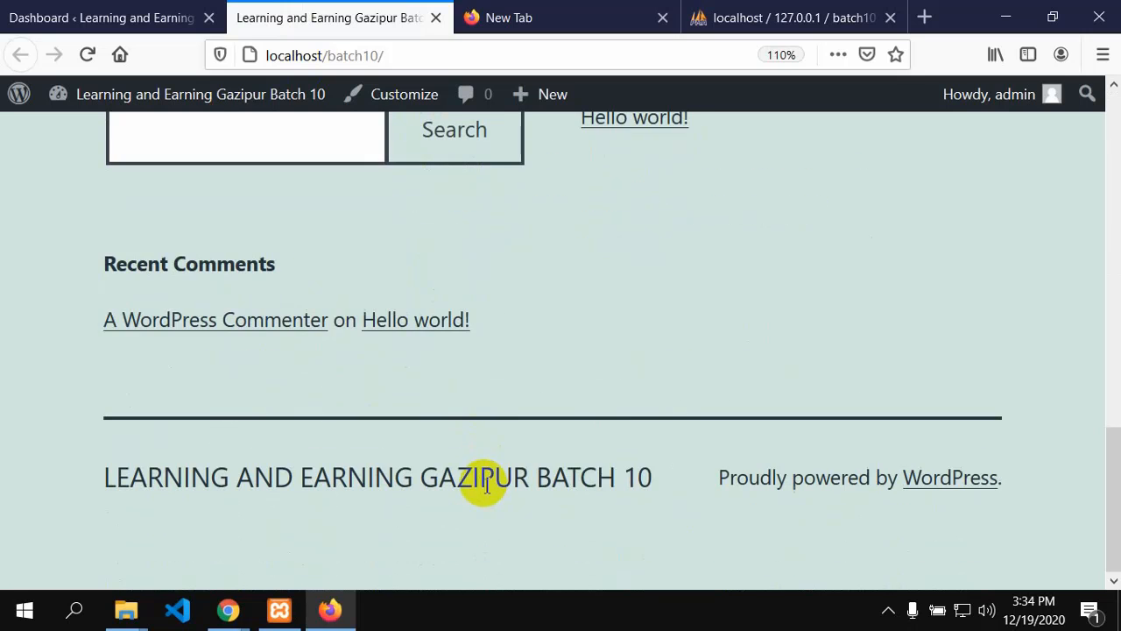
scroll(480, 523, "up", 10)
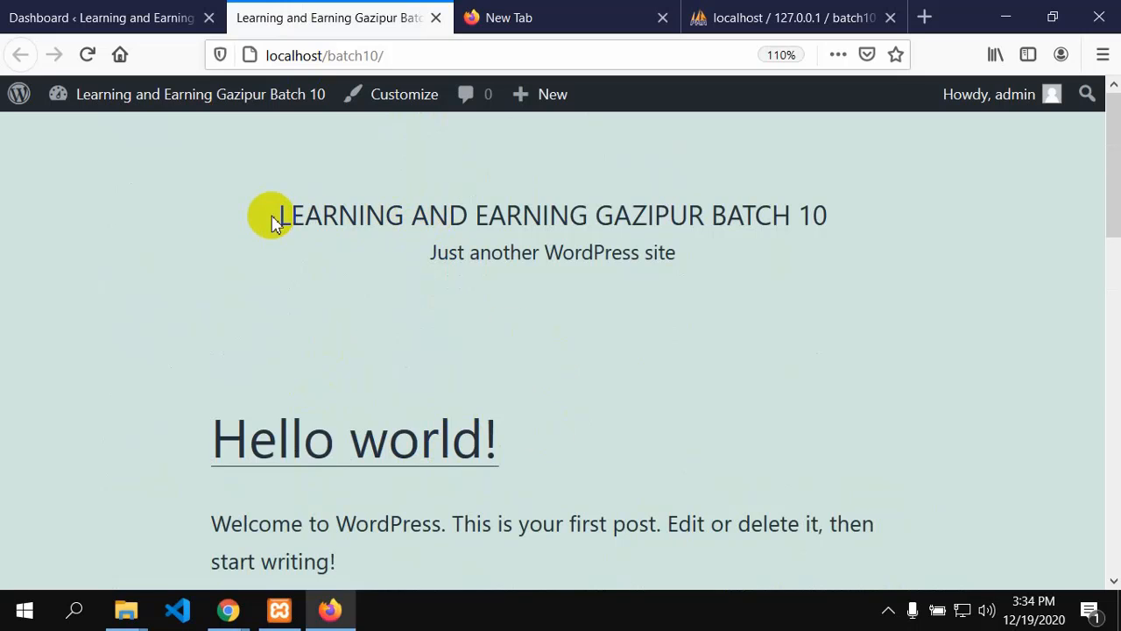
Step: Highlight the front page's site title and tagline, then return to the Dashboard tab
left_click_drag(291, 217, 495, 442)
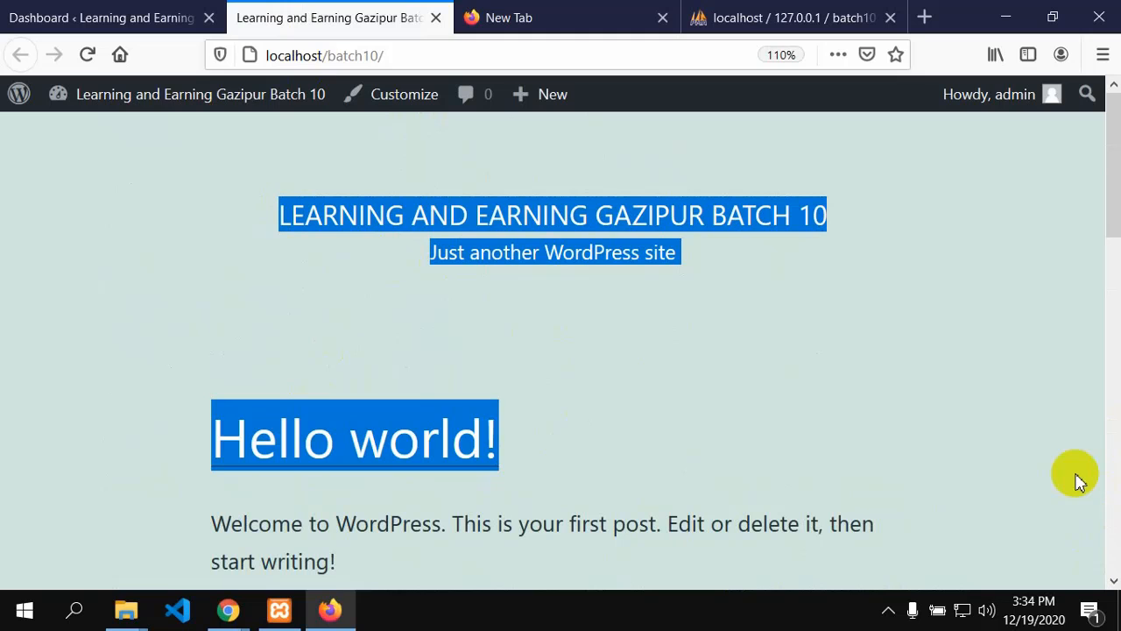
left_click(13, 16)
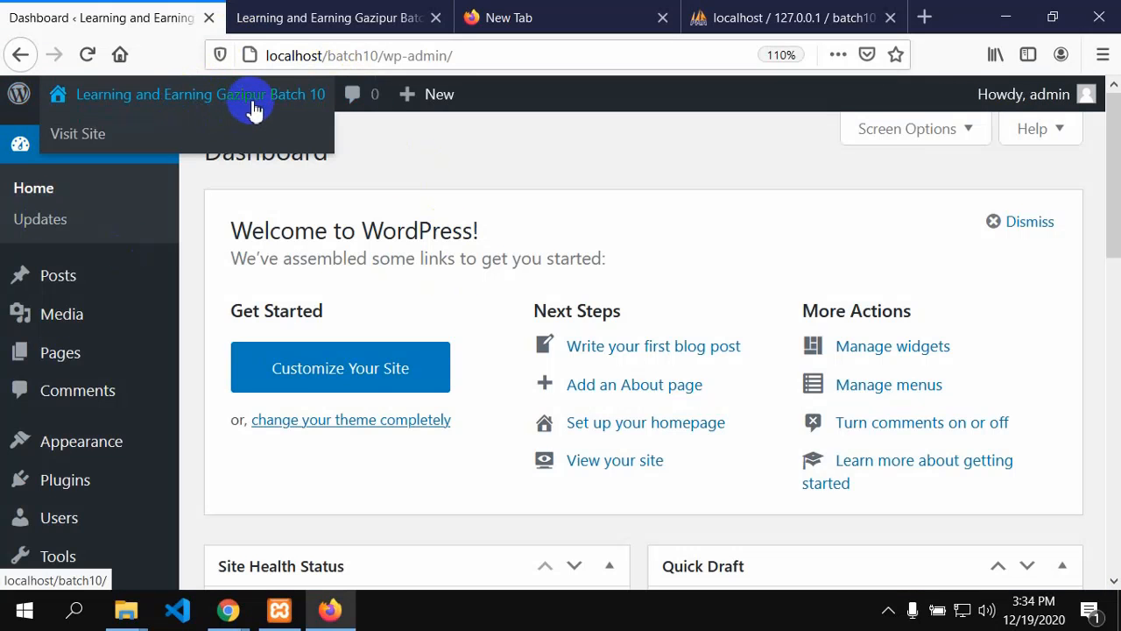
left_click(320, 9)
left_click(275, 266)
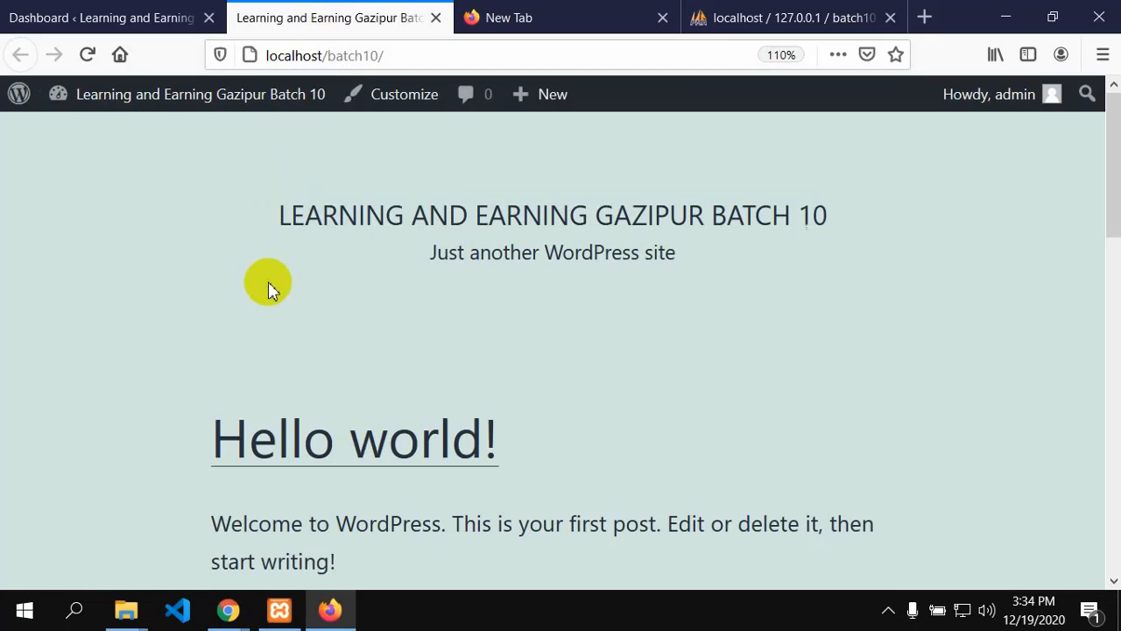
left_click_drag(282, 215, 969, 243)
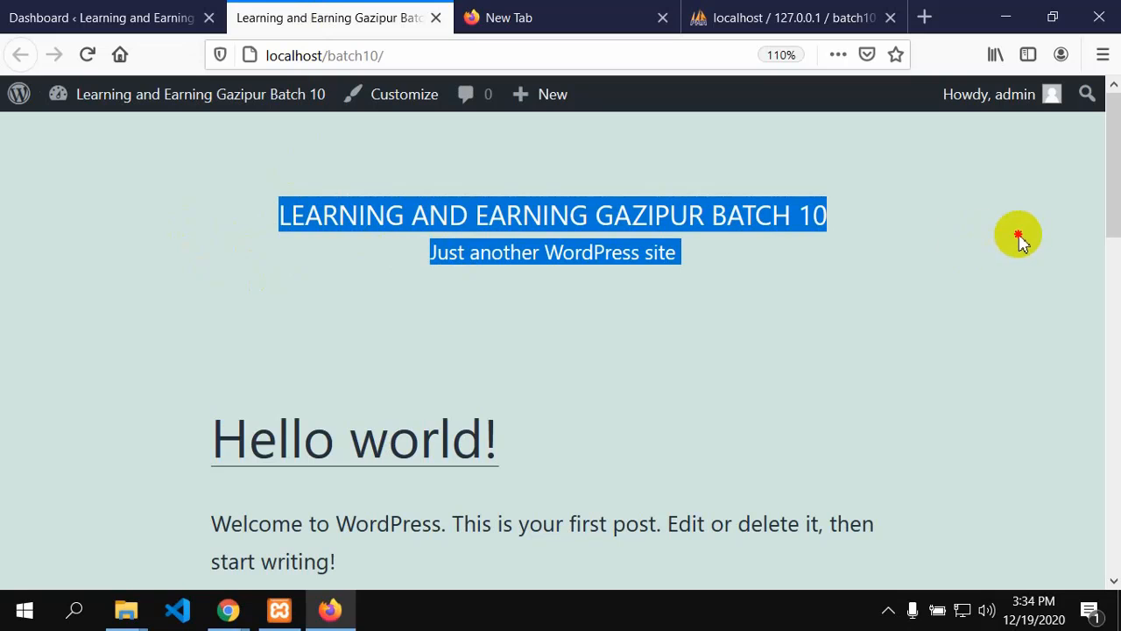
left_click(870, 301)
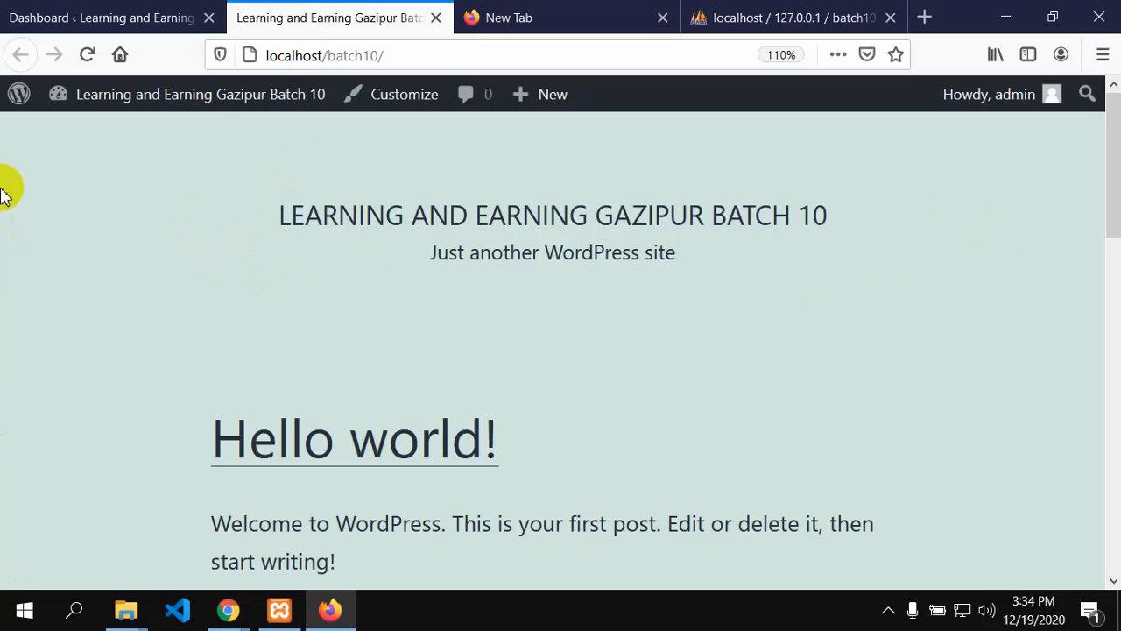
left_click(28, 16)
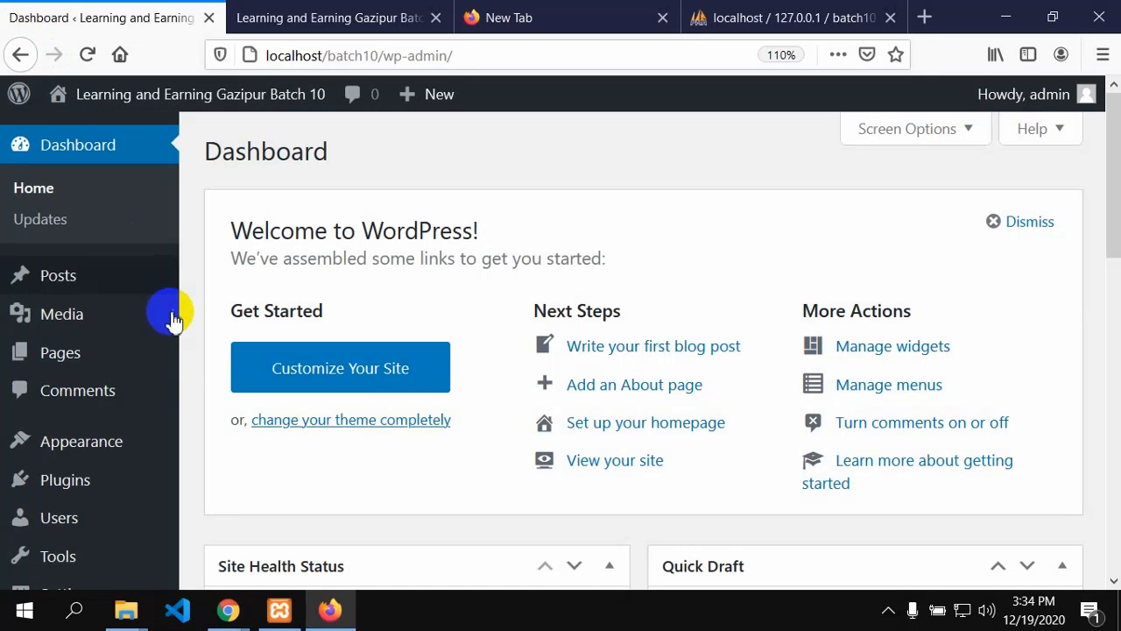
mouse_move(191, 298)
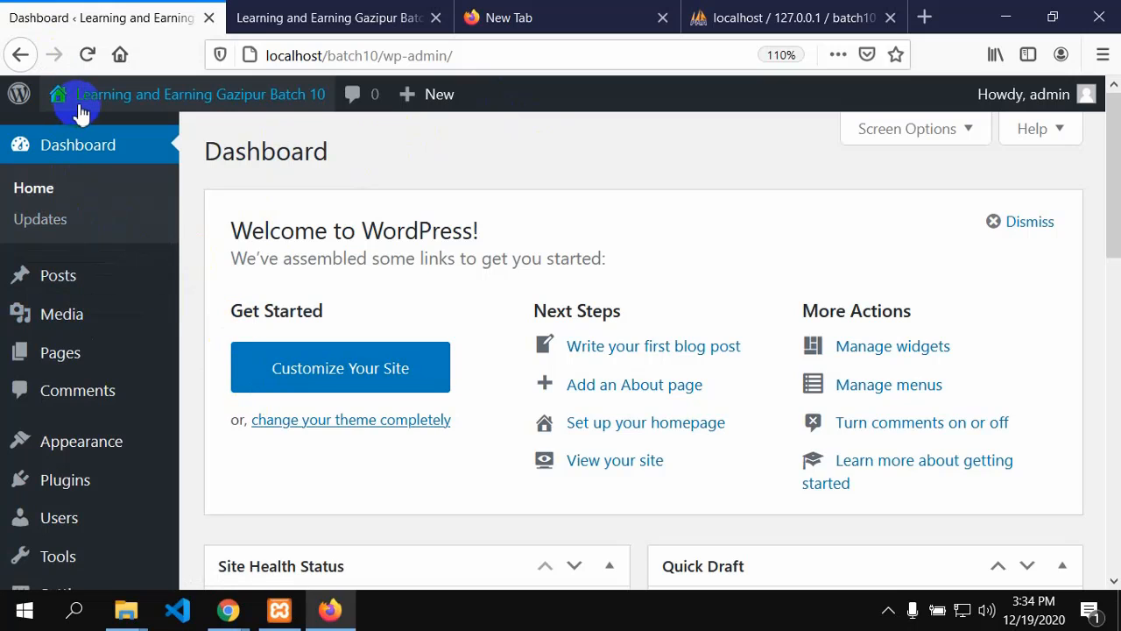
mouse_move(81, 105)
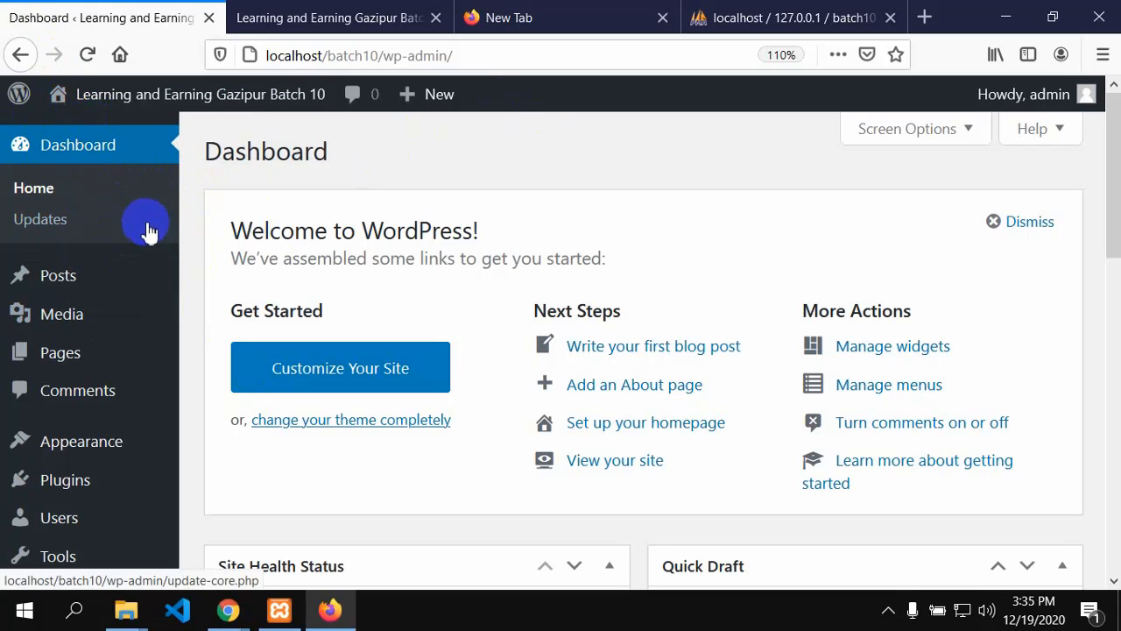
mouse_move(141, 96)
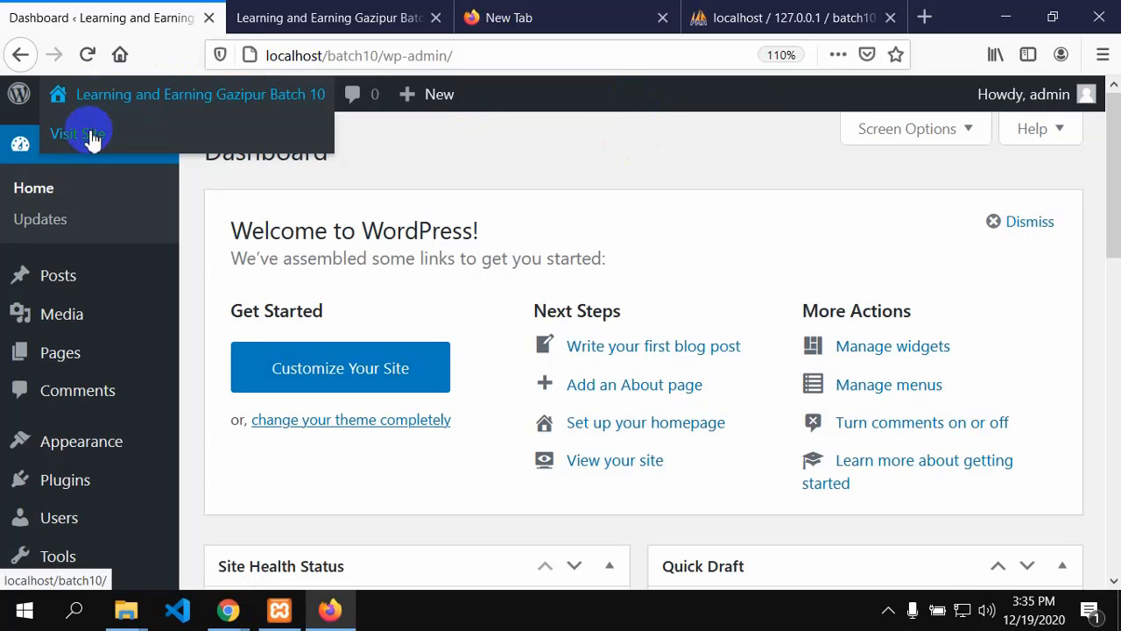
Step: Open another front-page tab via 'Visit Site' and scroll through it
right_click(92, 140)
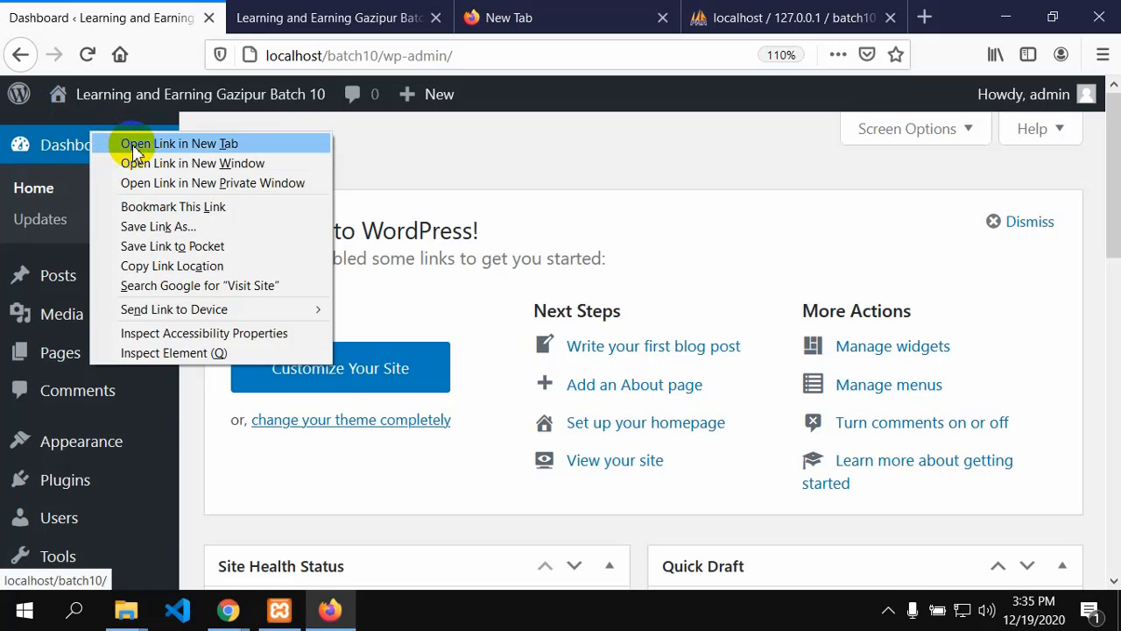
left_click(134, 143)
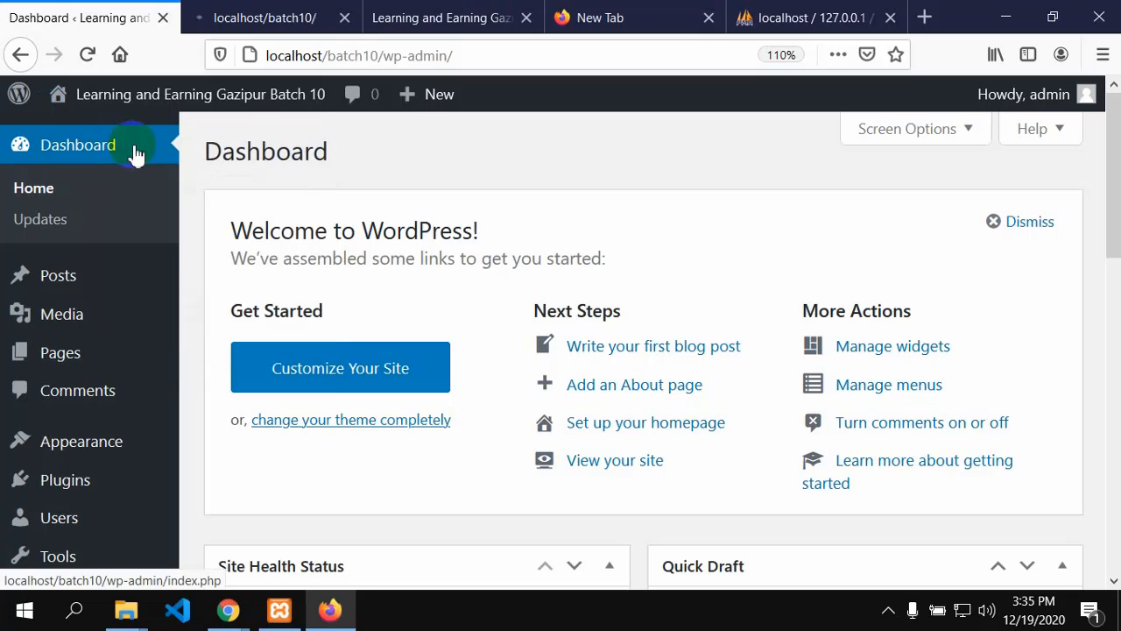
left_click(240, 14)
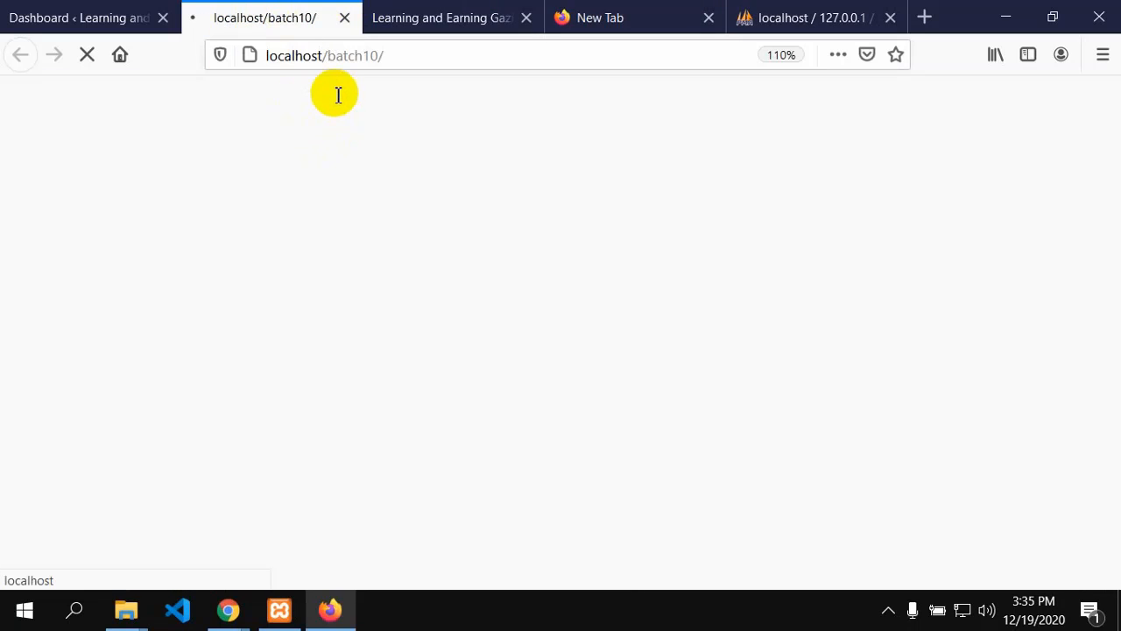
scroll(446, 346, "down", 10)
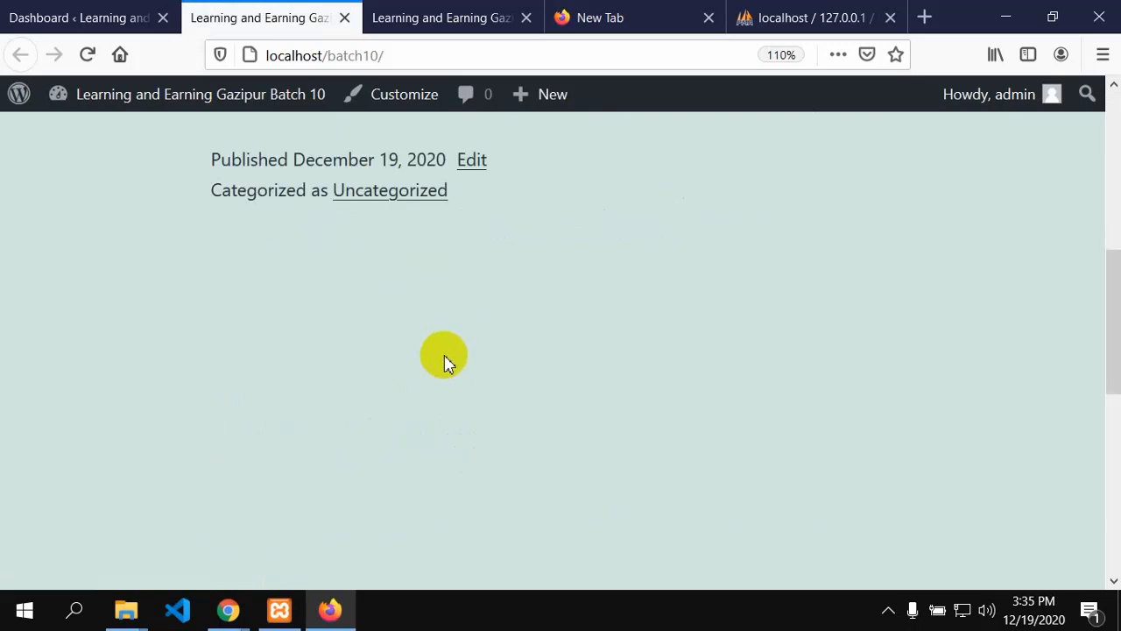
scroll(449, 390, "up", 10)
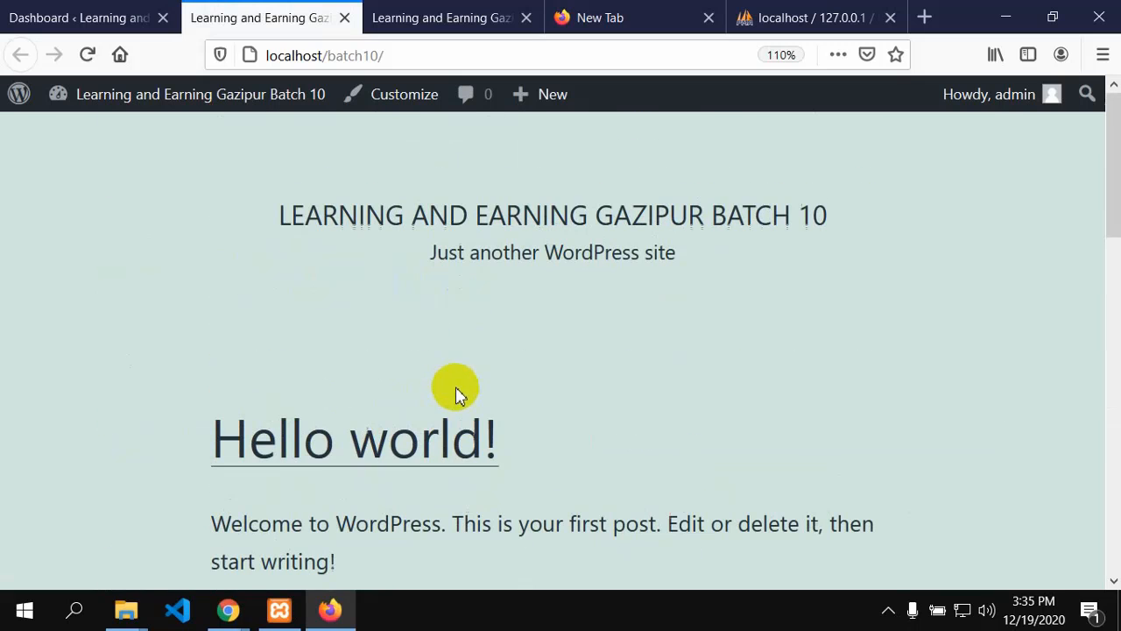
Step: Glance at the Dashboard, then review the front page's Hello world! post again
left_click(91, 16)
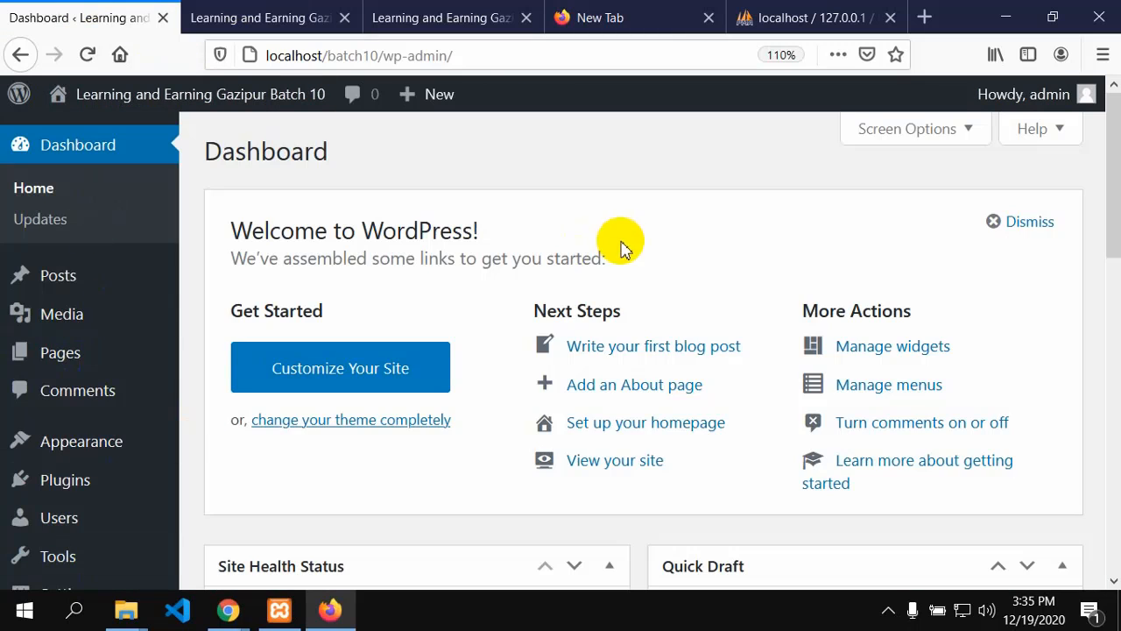
scroll(604, 438, "down", 10)
scroll(198, 513, "up", 10)
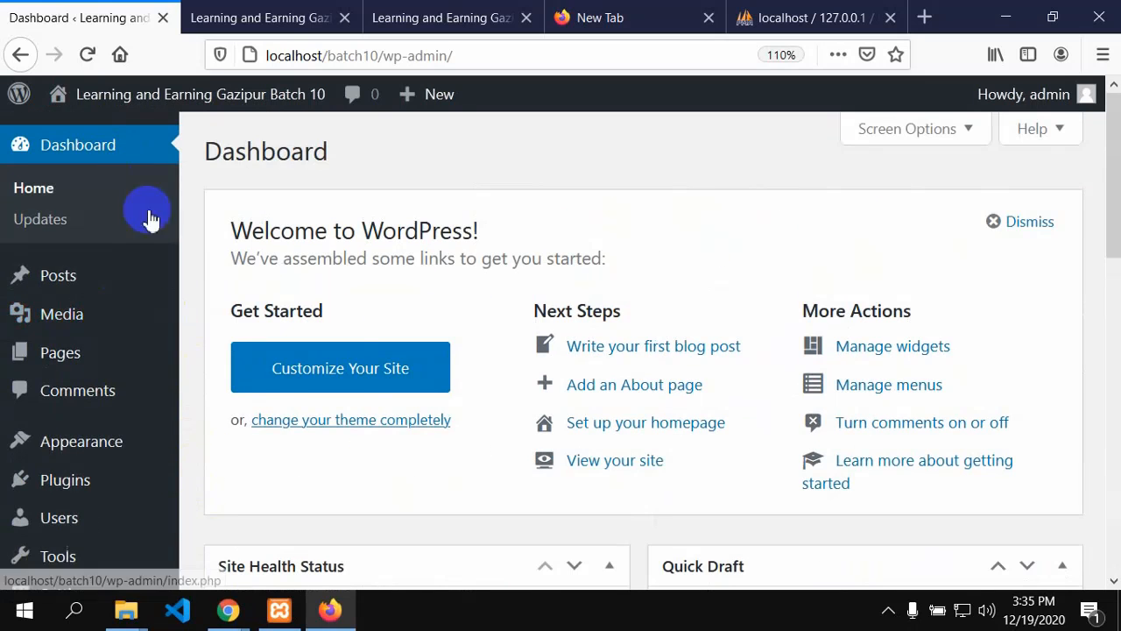
left_click(243, 16)
scroll(570, 528, "down", 15)
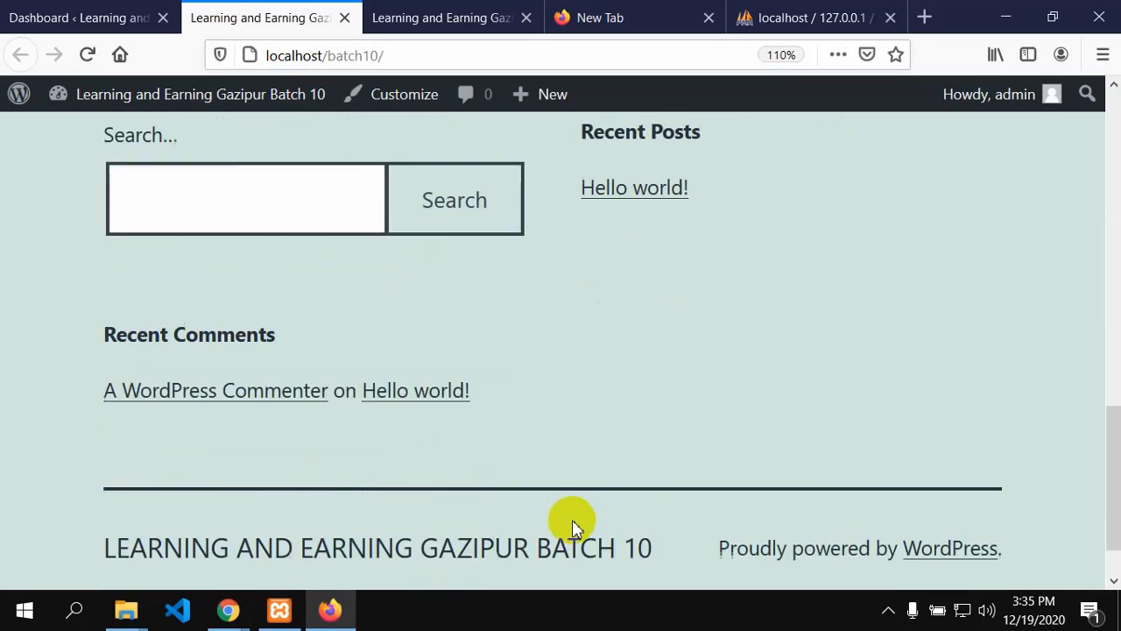
scroll(573, 535, "up", 2)
scroll(574, 534, "up", 2)
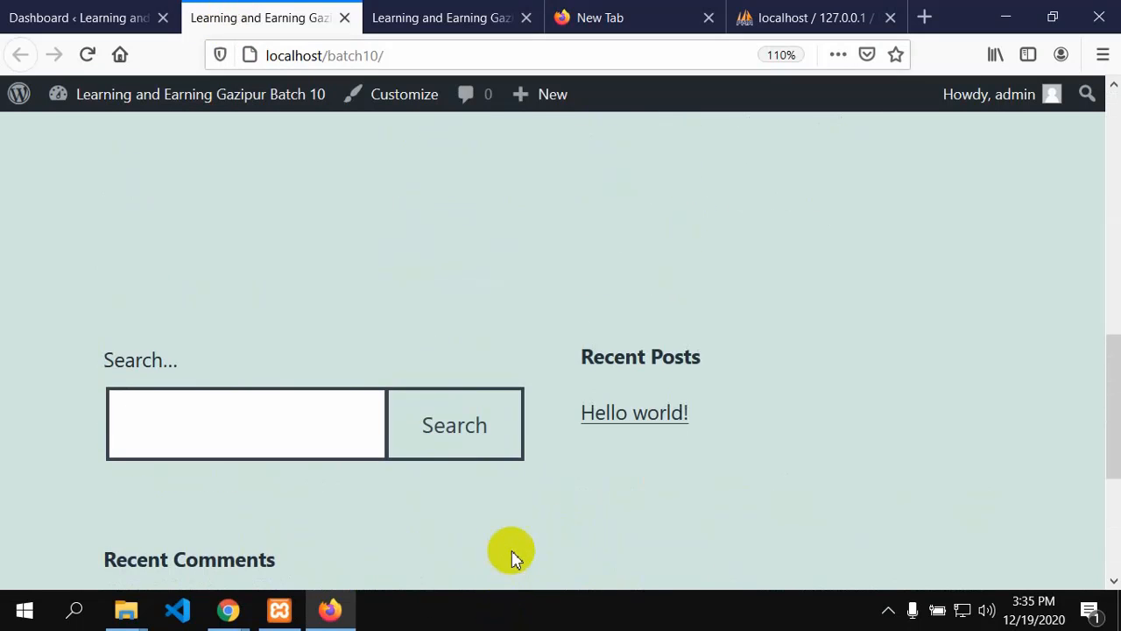
scroll(516, 525, "up", 5)
scroll(523, 488, "up", 1)
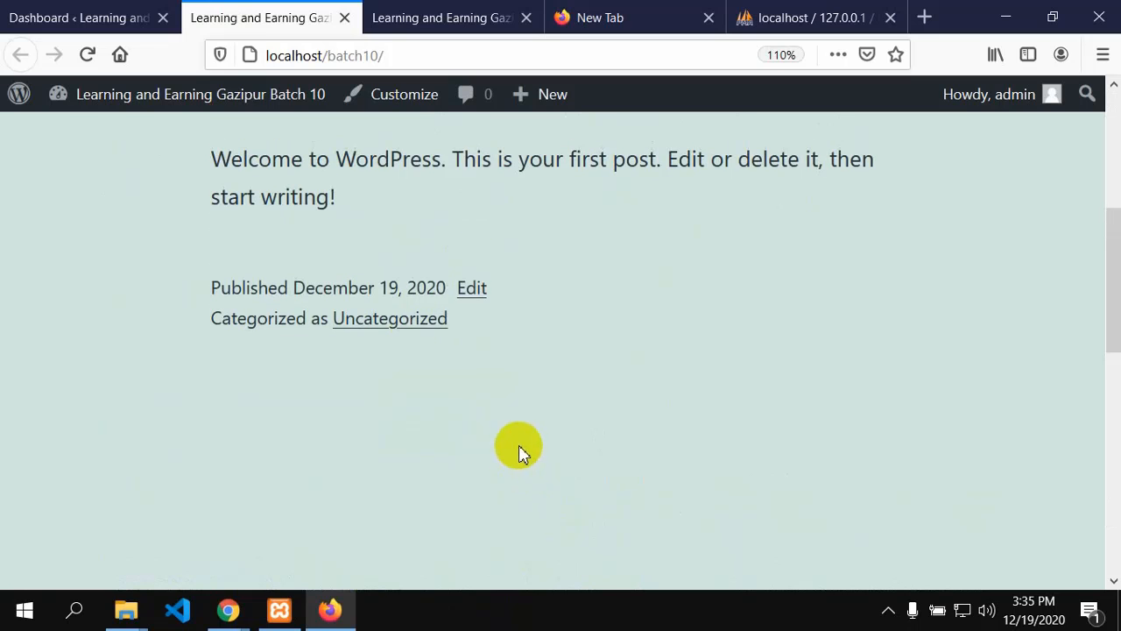
Step: Return to the WordPress admin Dashboard tab
left_click(73, 12)
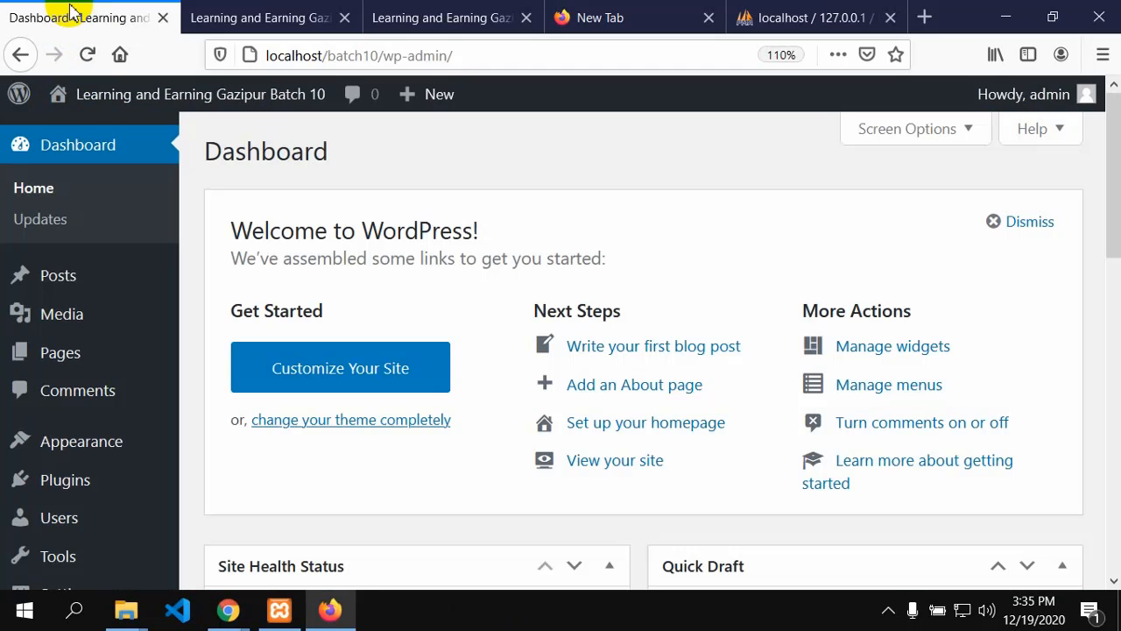